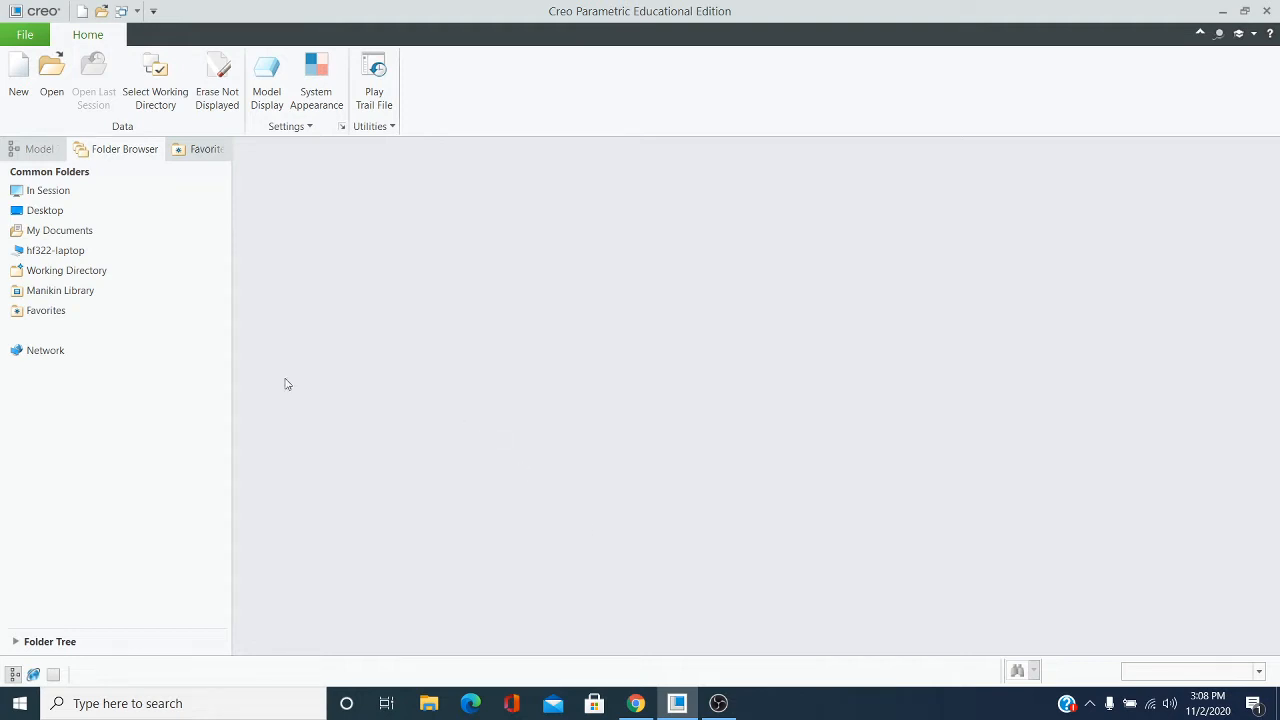
# Create a new drawing file named Assembly_Z
pyautogui.click(19, 97)
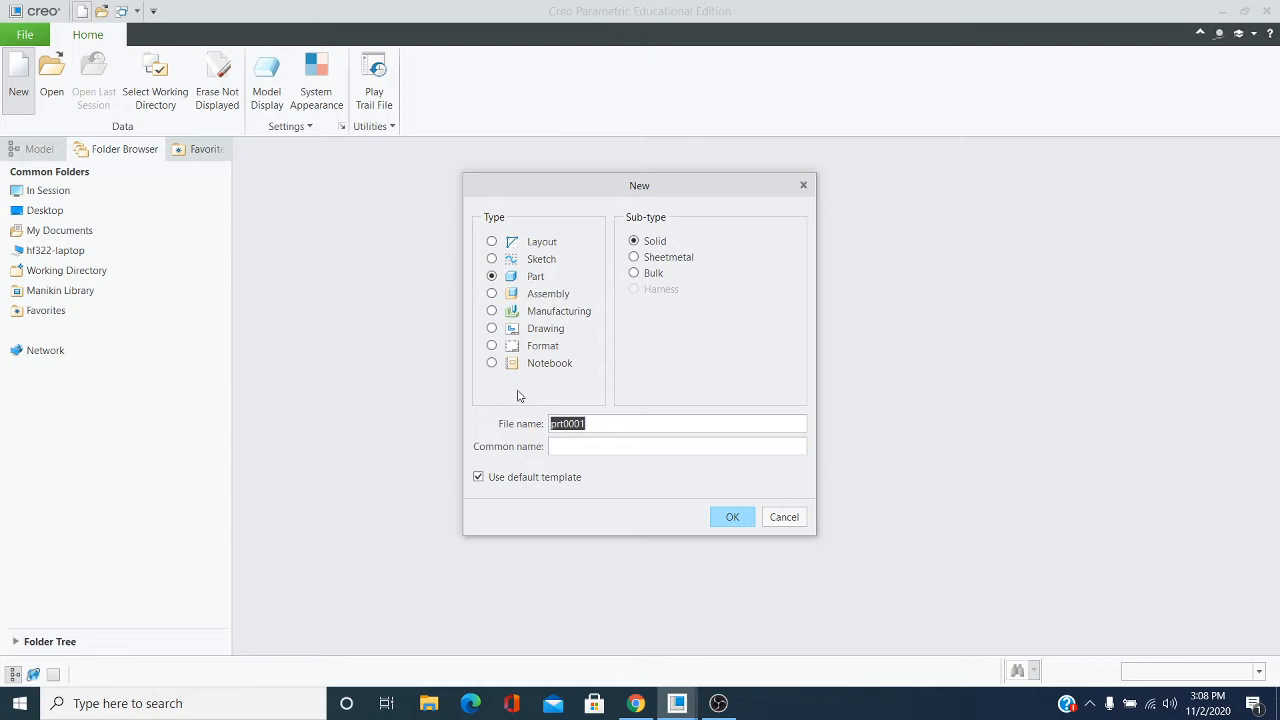
pyautogui.click(492, 329)
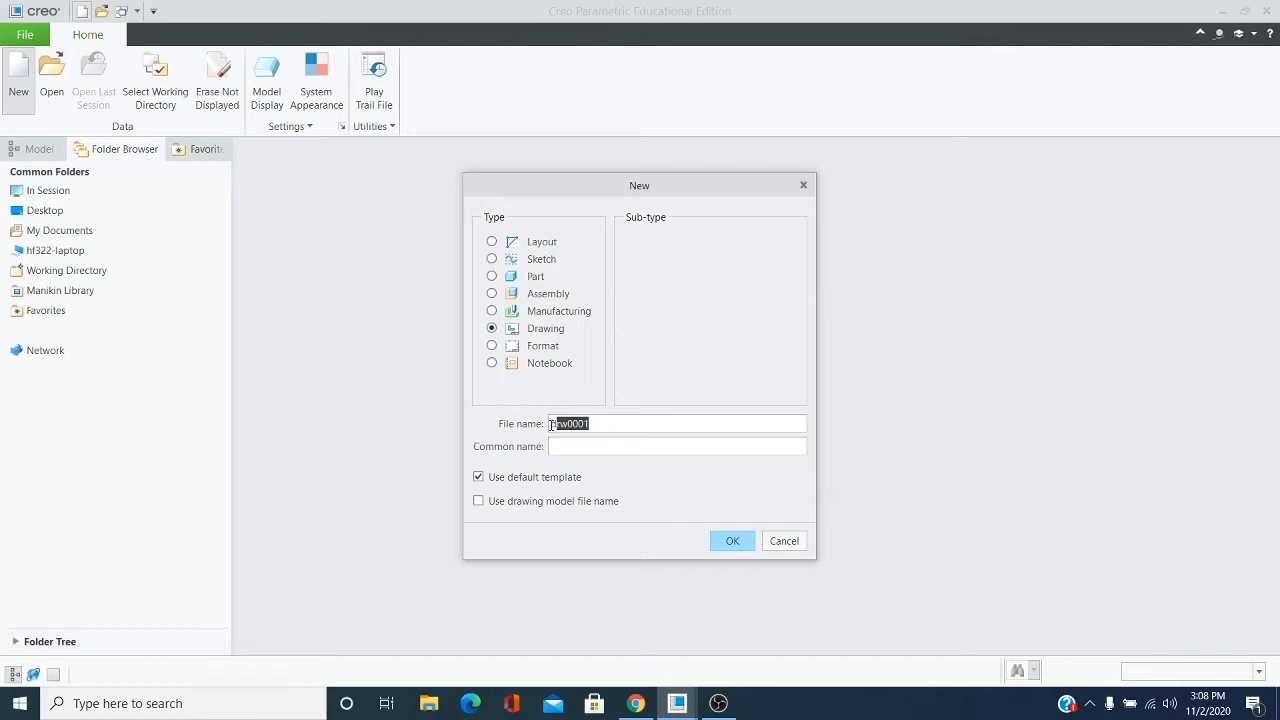
pyautogui.press('BackSpace')
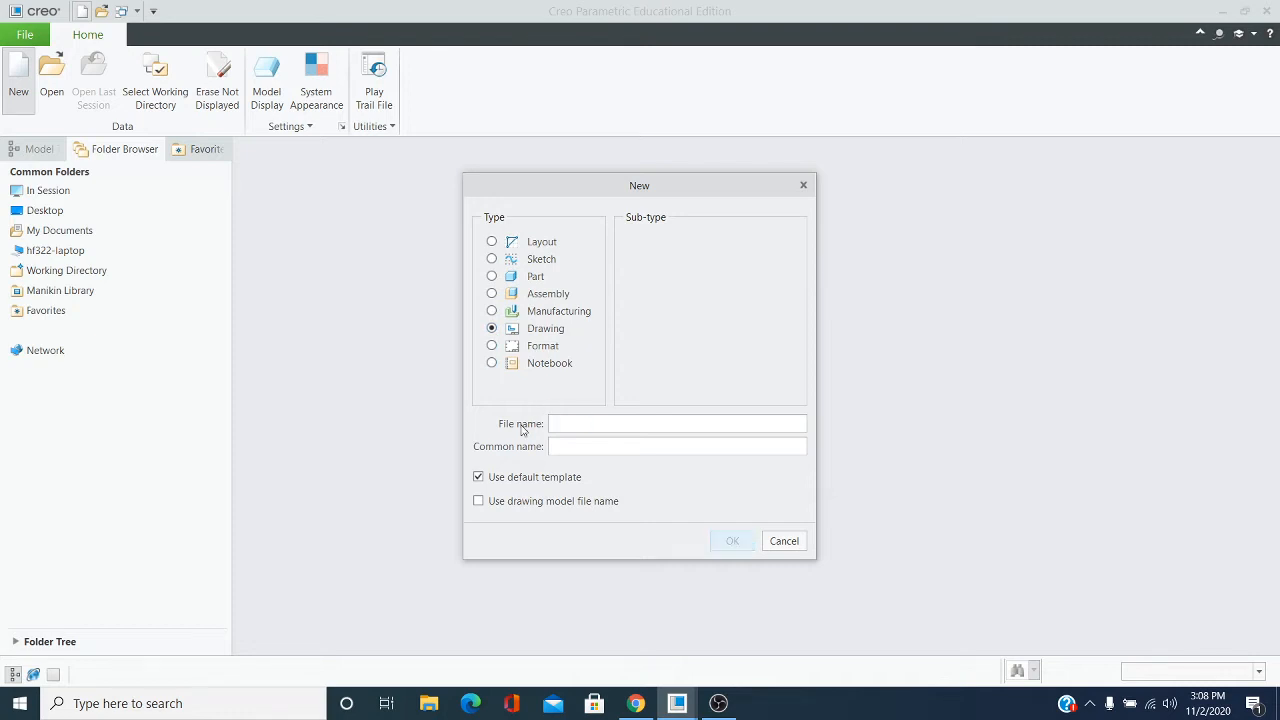
pyautogui.write('Assembl')
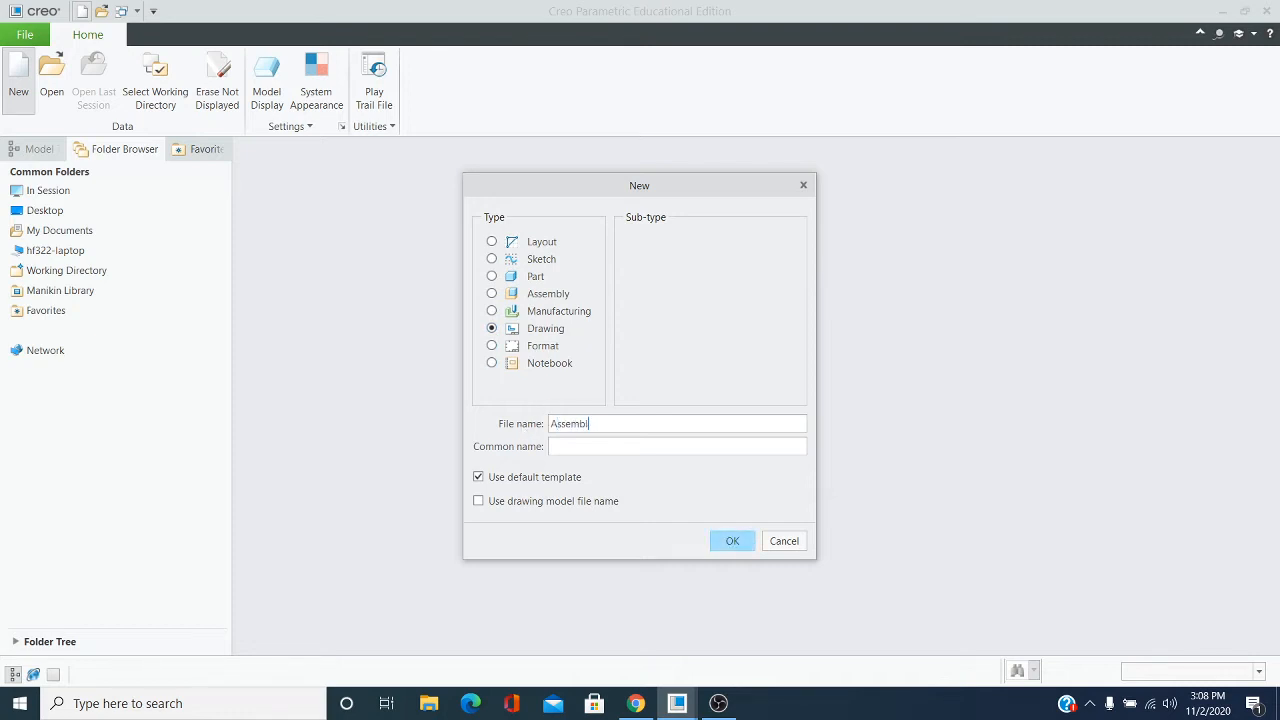
pyautogui.write('y_Z')
pyautogui.click(726, 543)
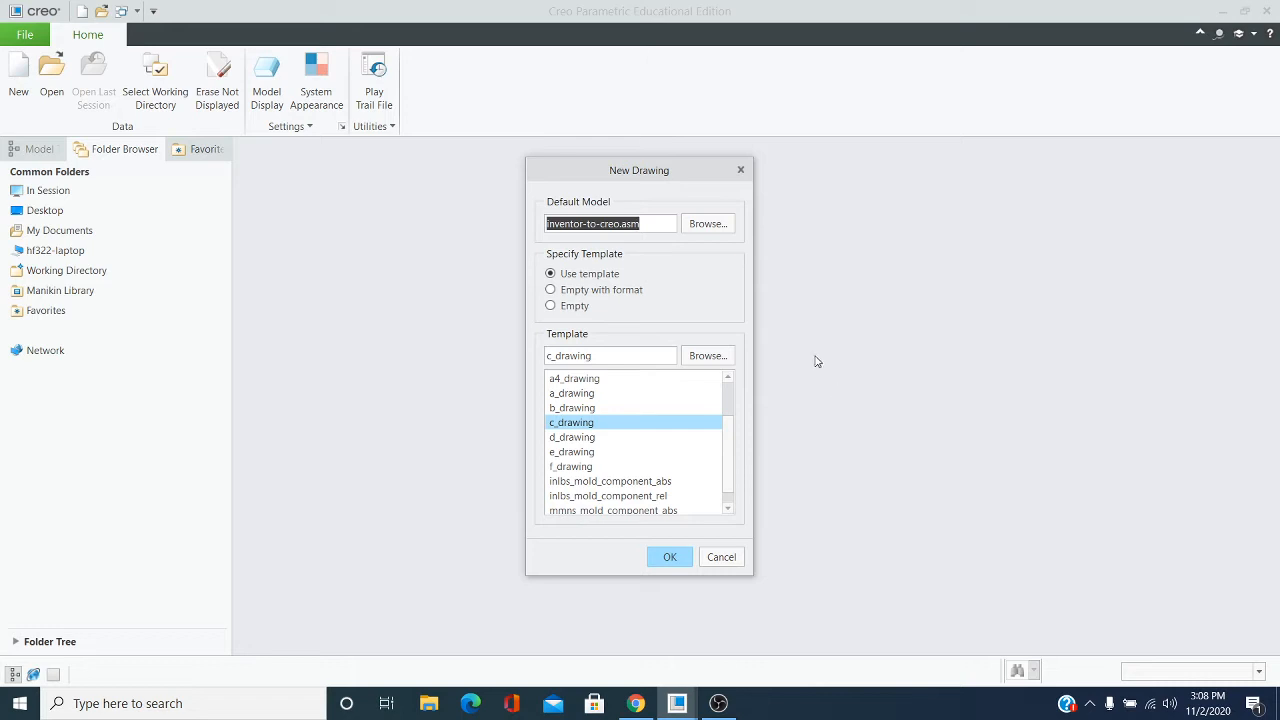
# Choose inventor-to-creo.asm as the new drawing's default model
pyautogui.click(700, 224)
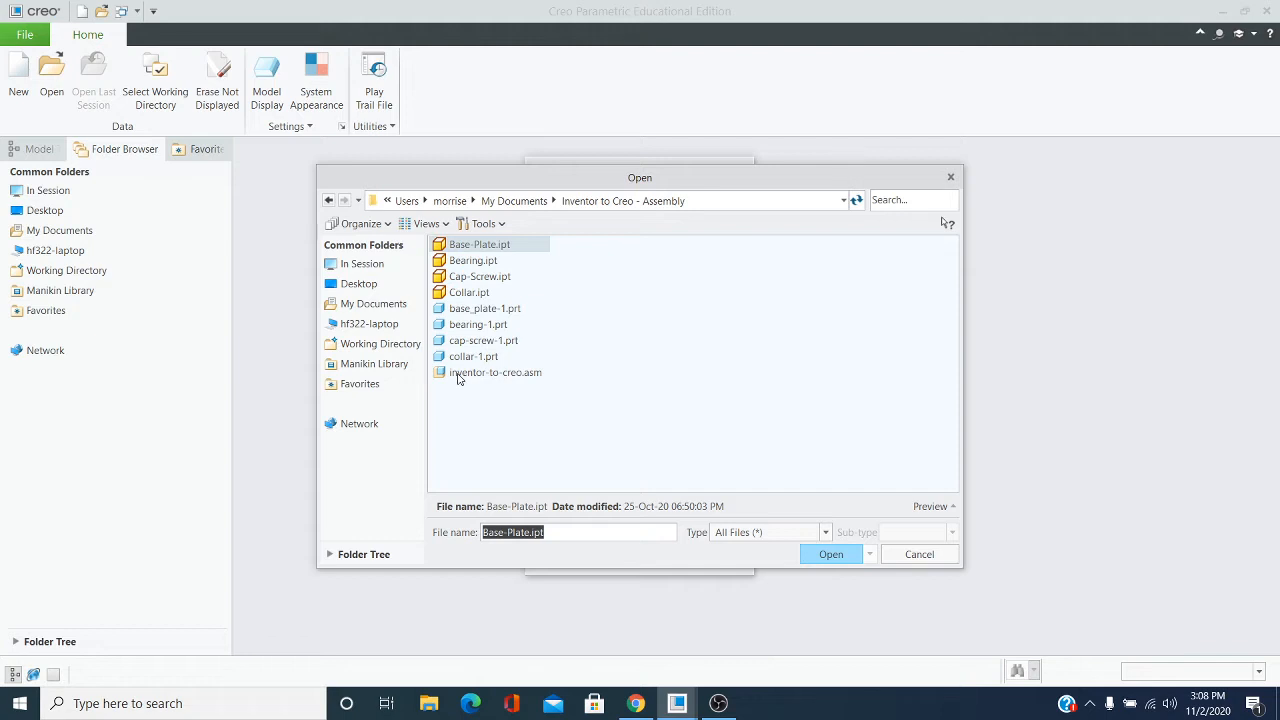
pyautogui.click(526, 374)
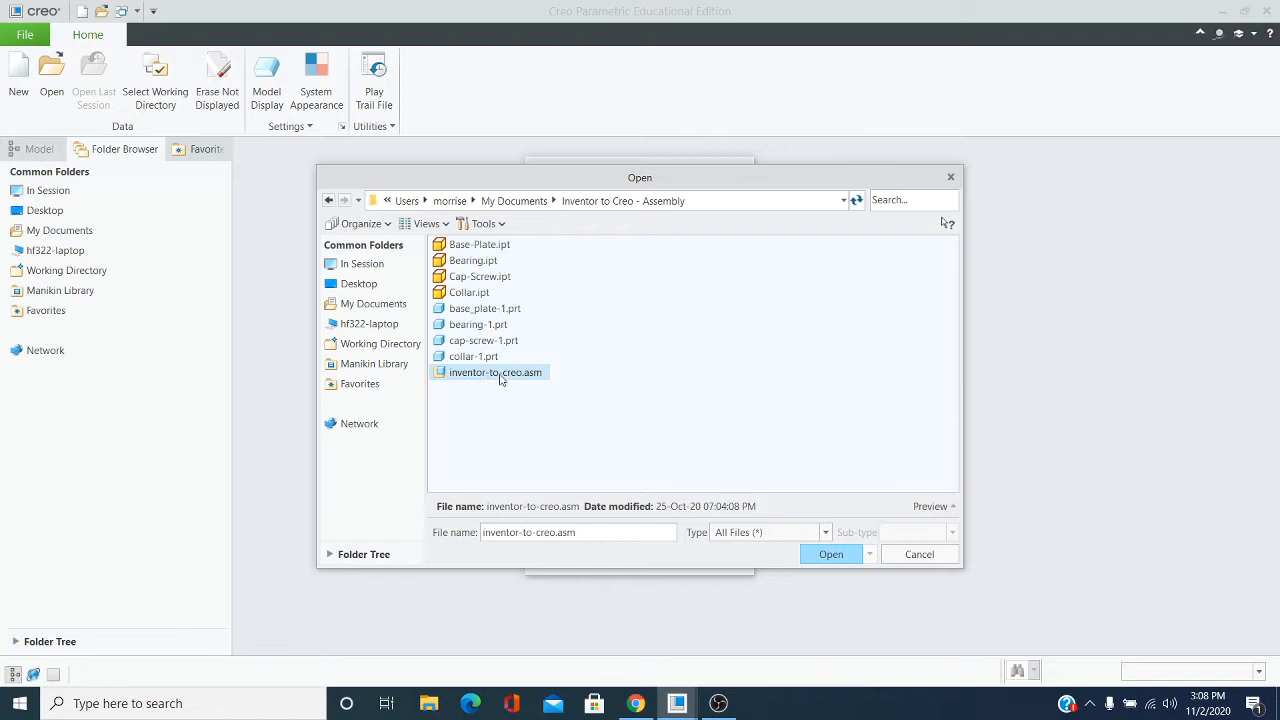
pyautogui.click(831, 554)
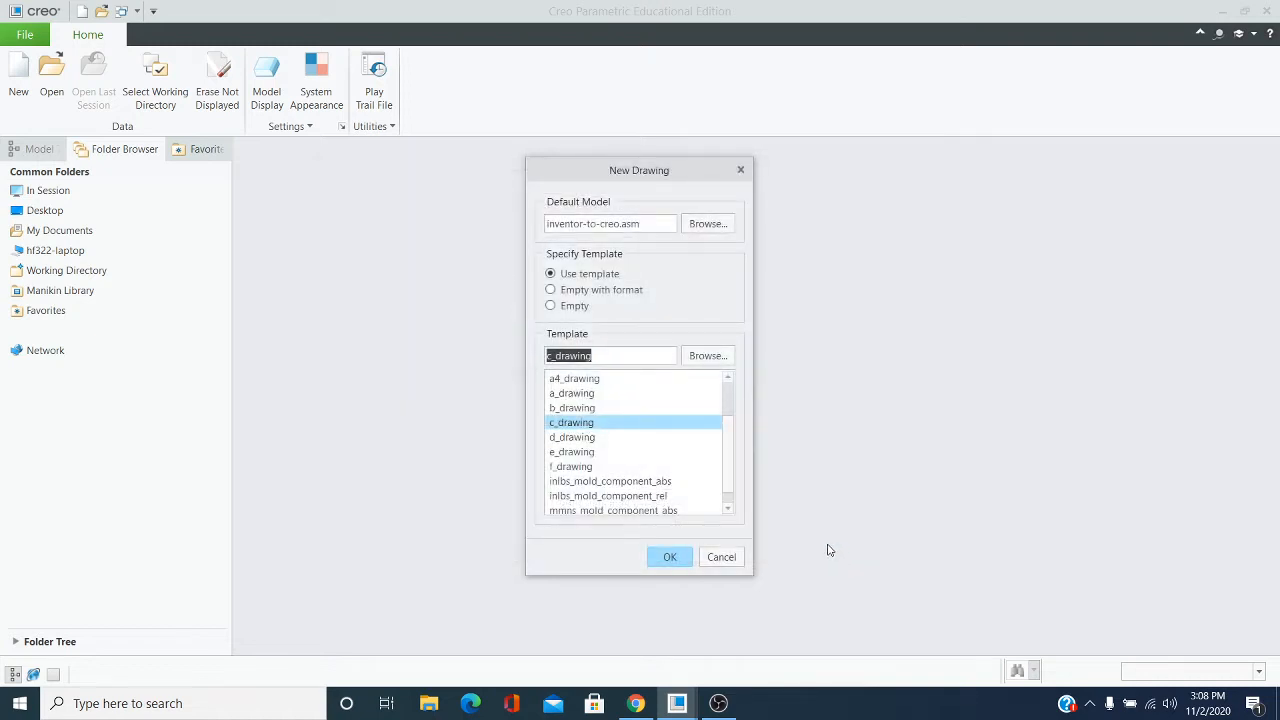
# Specify an empty template with standard sheet size A and create the drawing
pyautogui.click(551, 306)
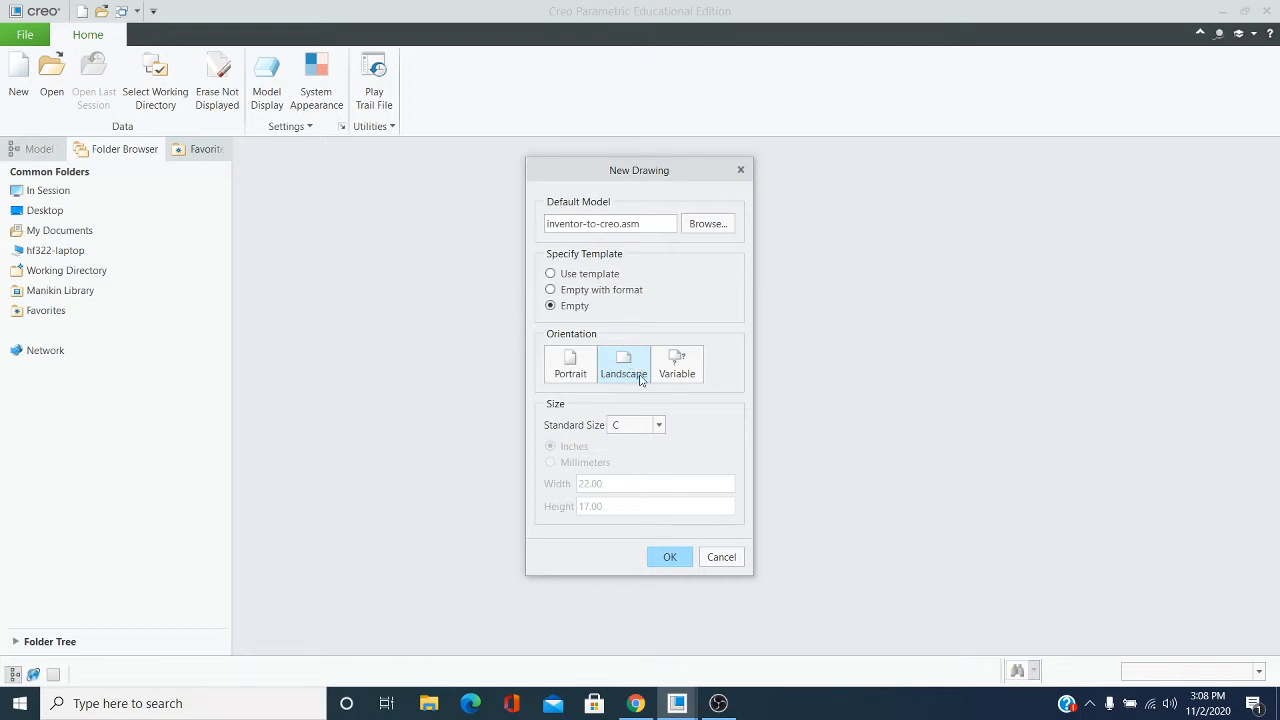
pyautogui.click(660, 428)
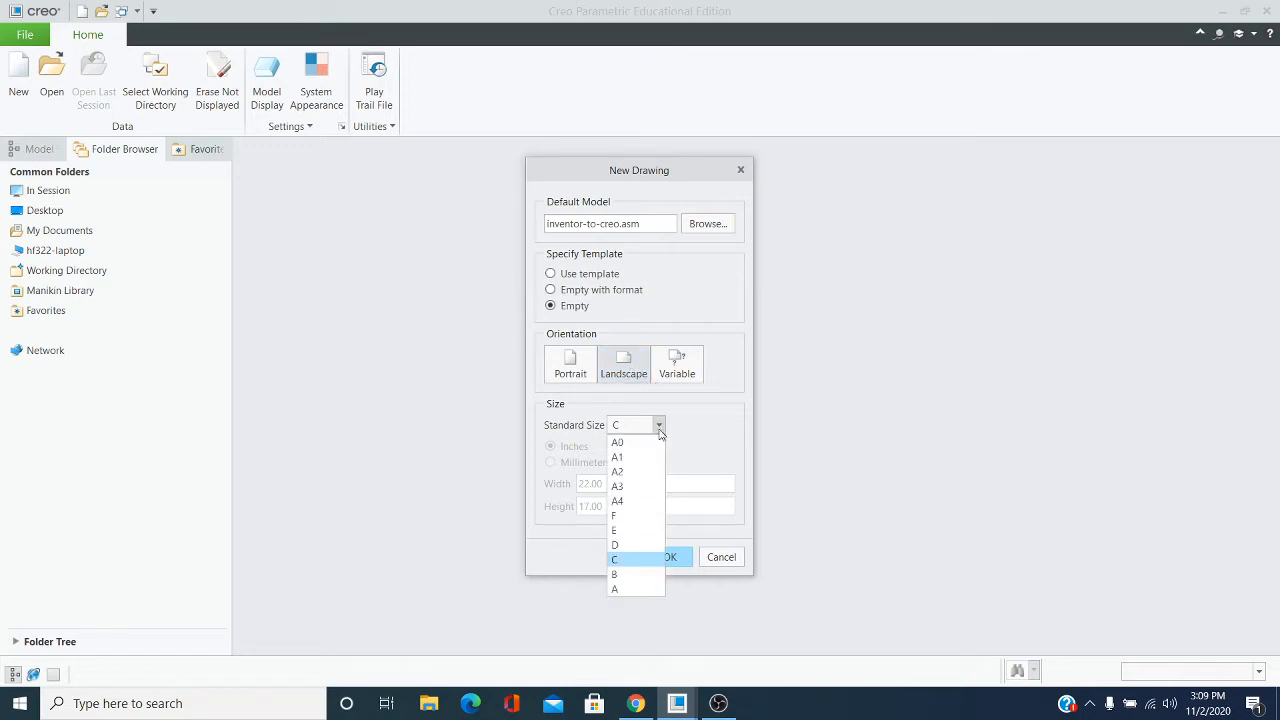
pyautogui.click(640, 591)
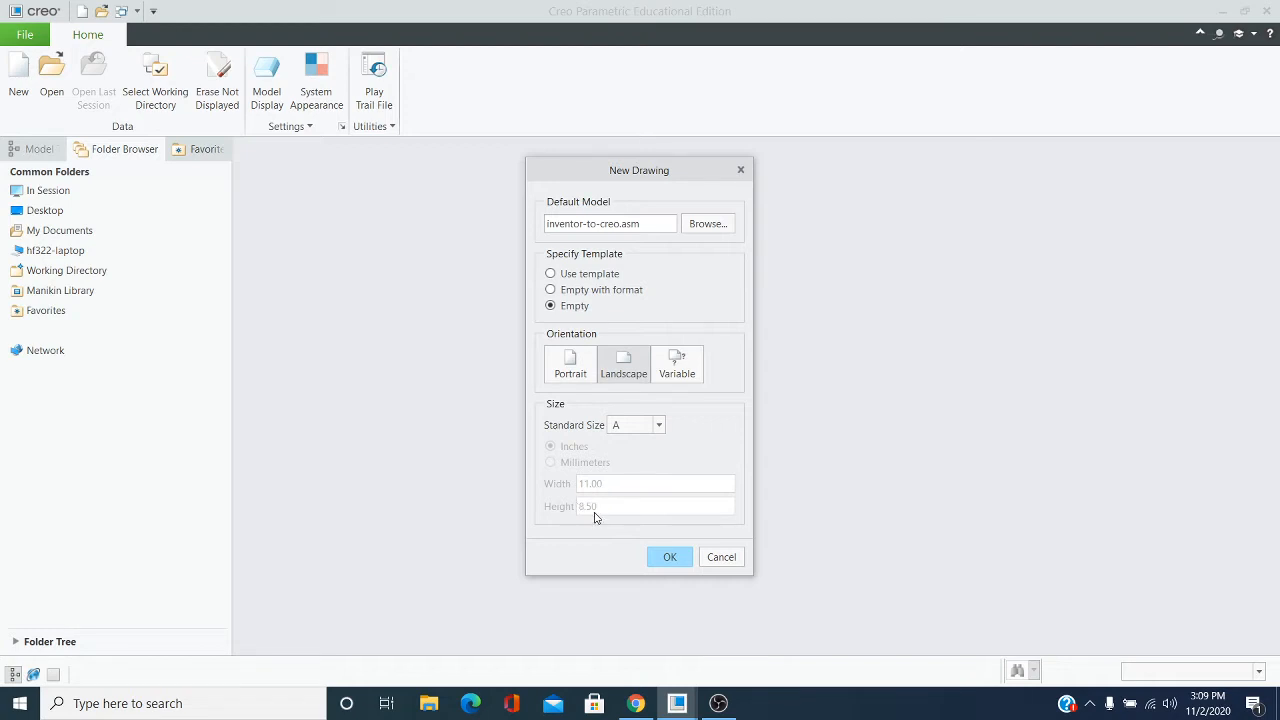
pyautogui.click(670, 557)
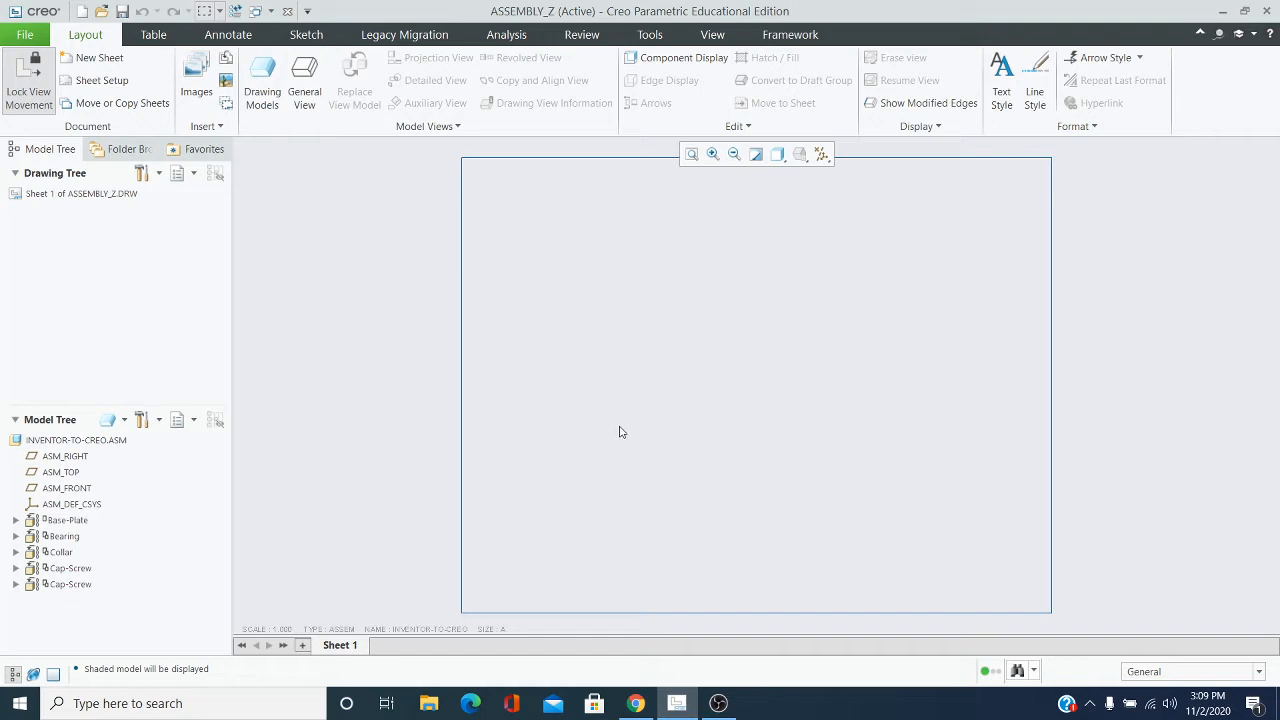
# Place a general view of the assembly mid-sheet with No Combined State and set its default orientation to Isometric
pyautogui.click(304, 88)
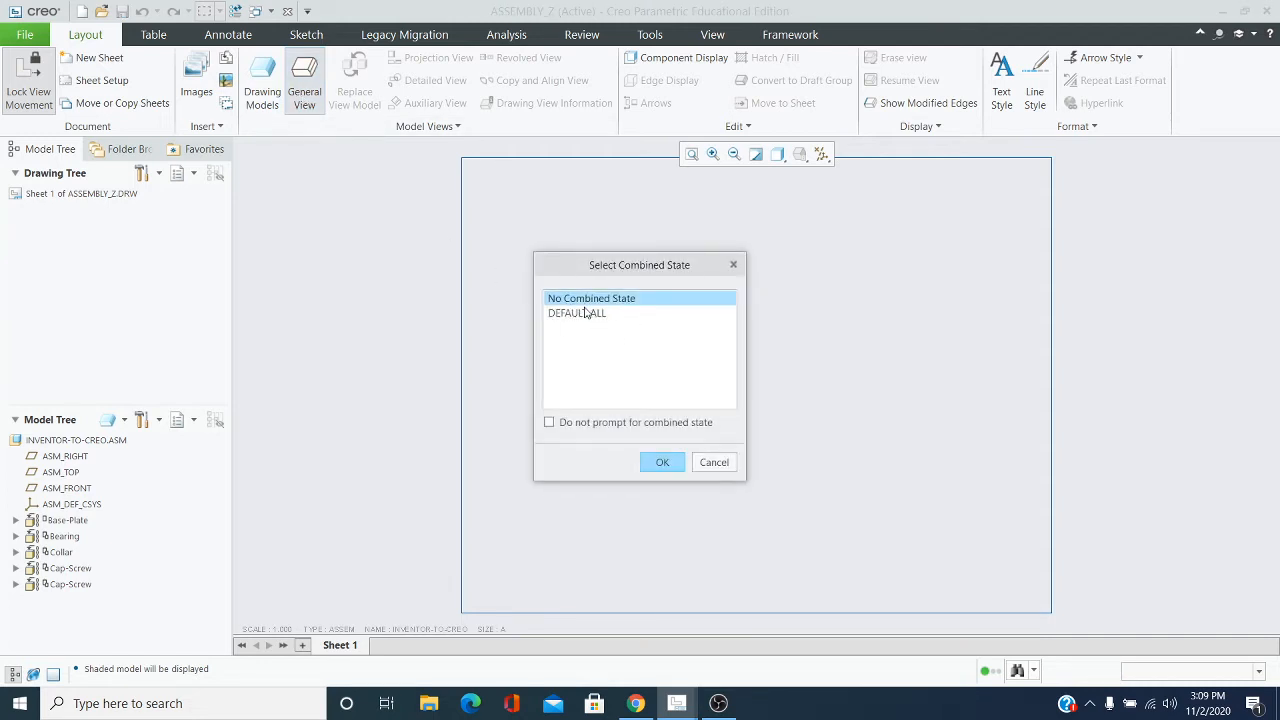
pyautogui.click(613, 301)
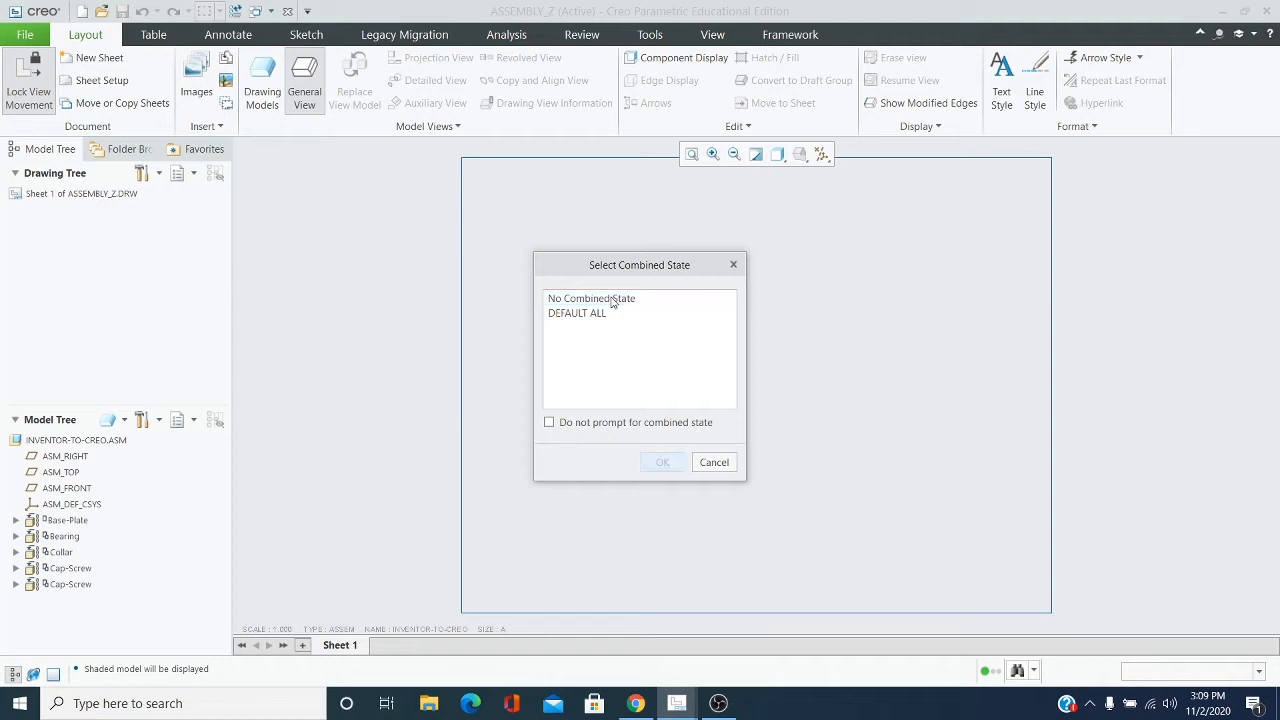
pyautogui.click(602, 300)
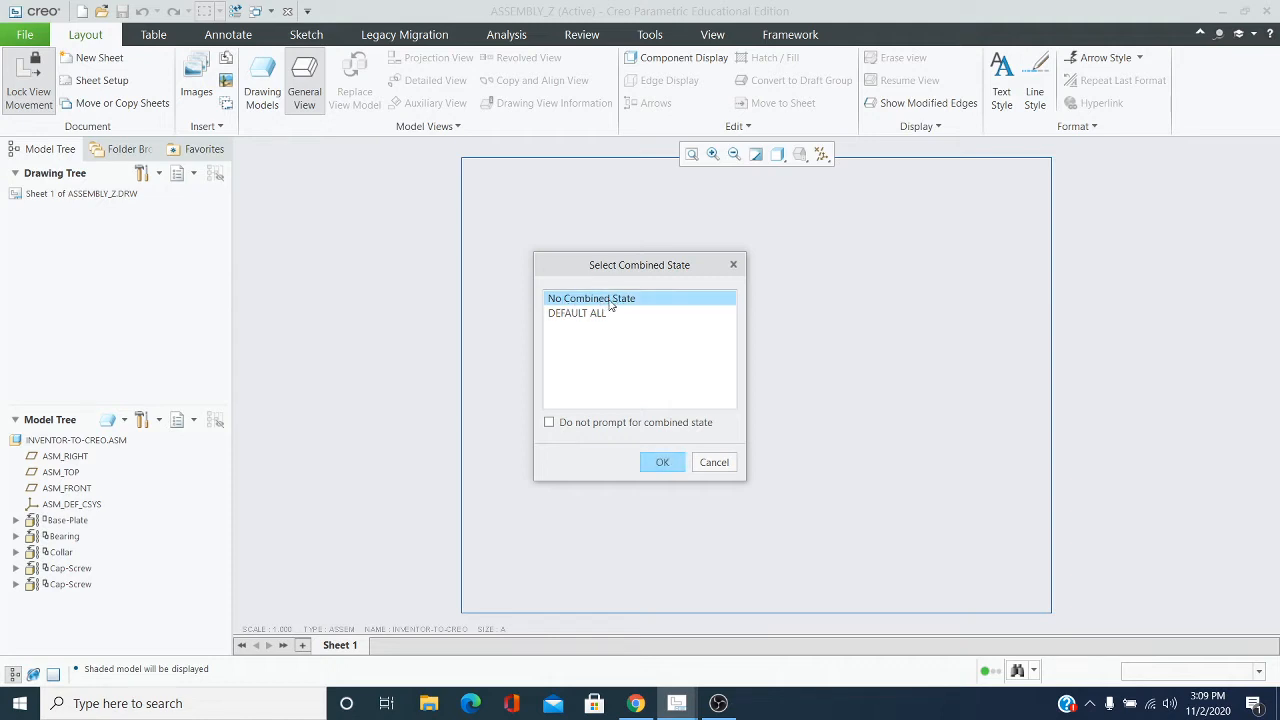
pyautogui.click(661, 465)
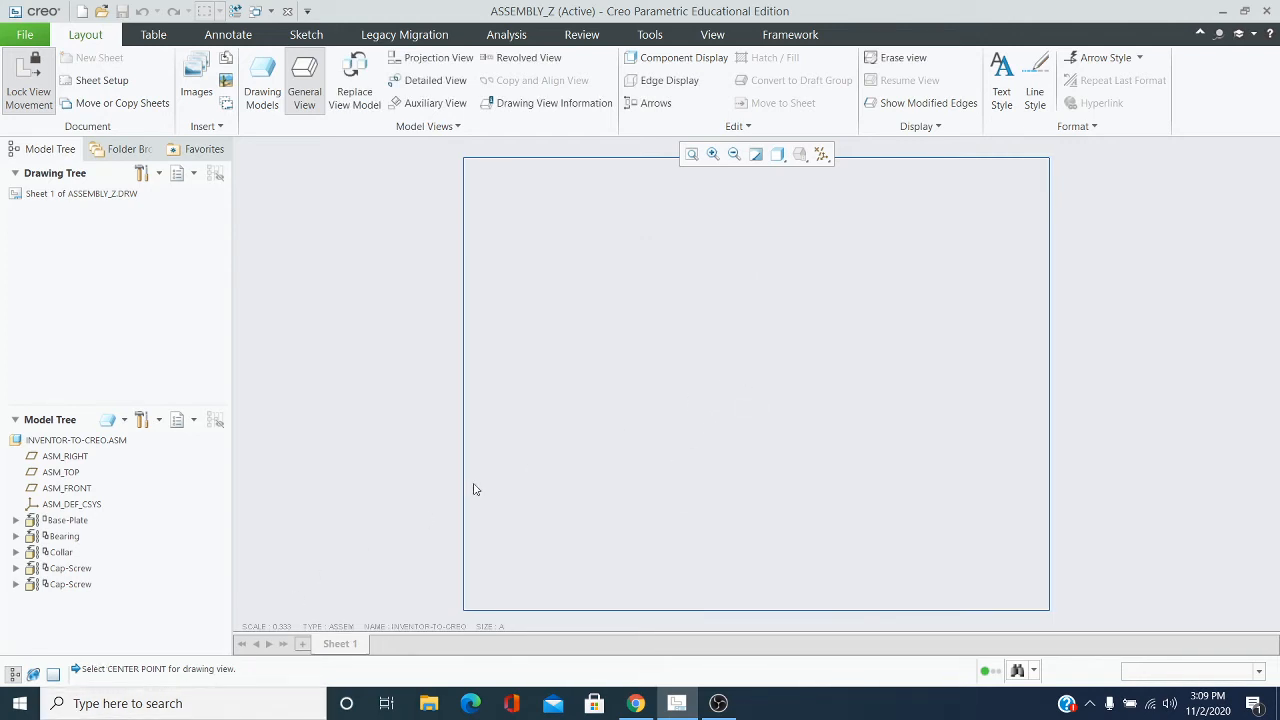
pyautogui.click(744, 362)
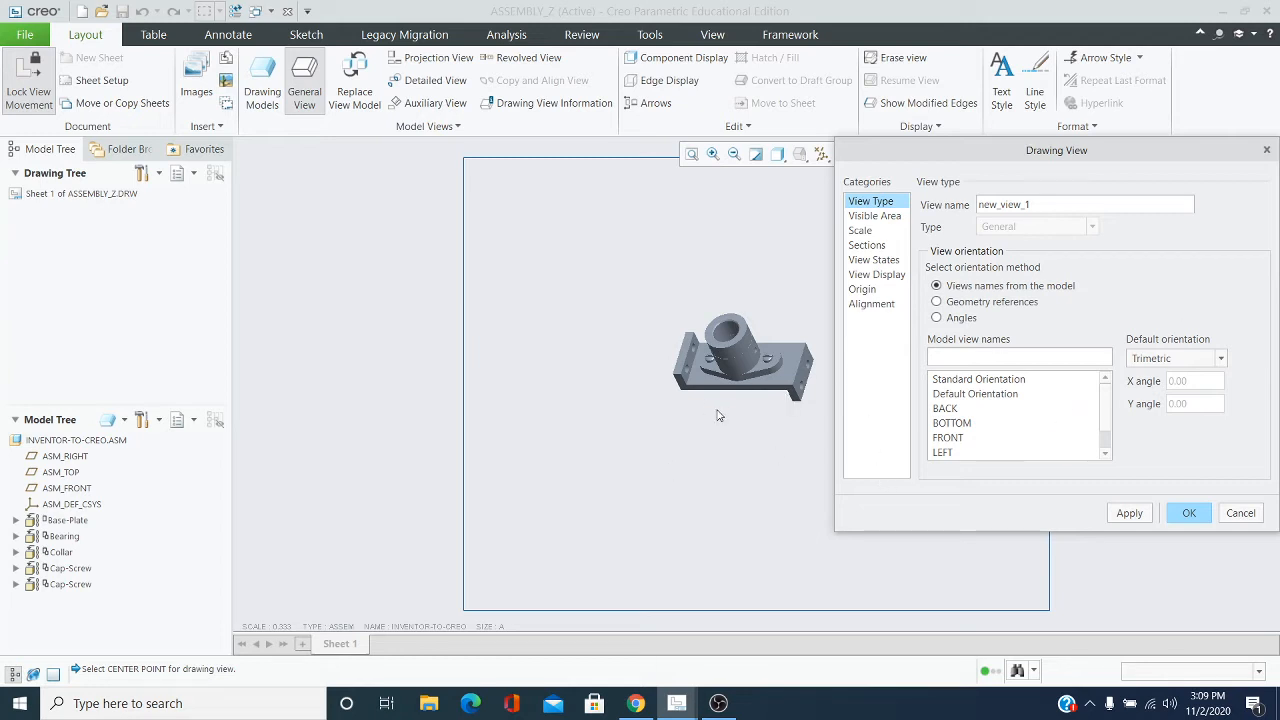
pyautogui.click(1221, 360)
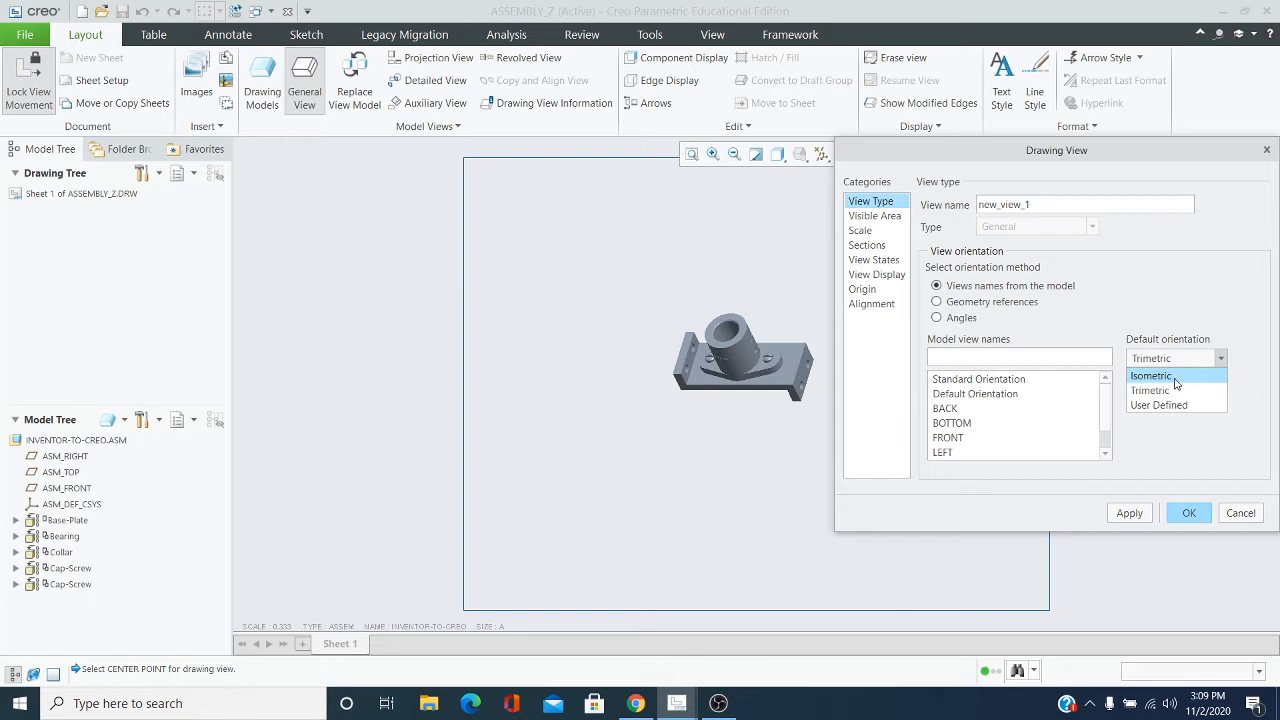
pyautogui.click(1175, 378)
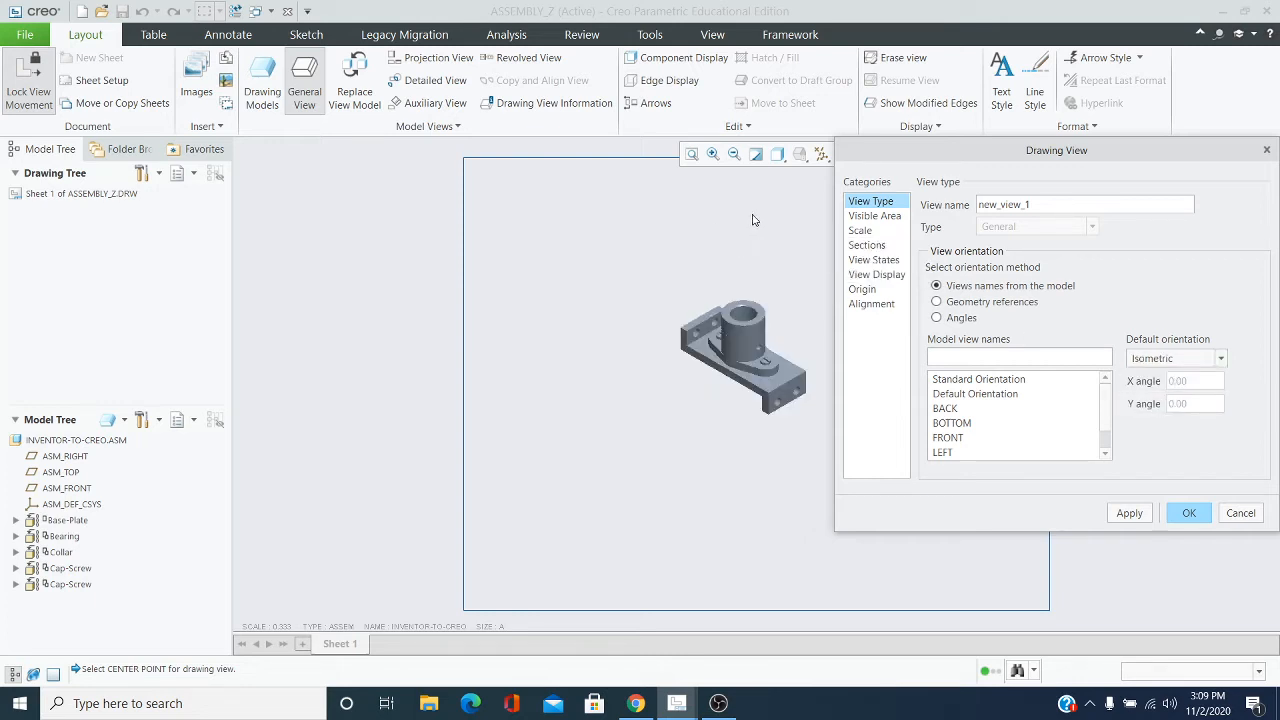
# Give the isometric view a custom scale of 0.75 and finish the view definition
pyautogui.click(860, 231)
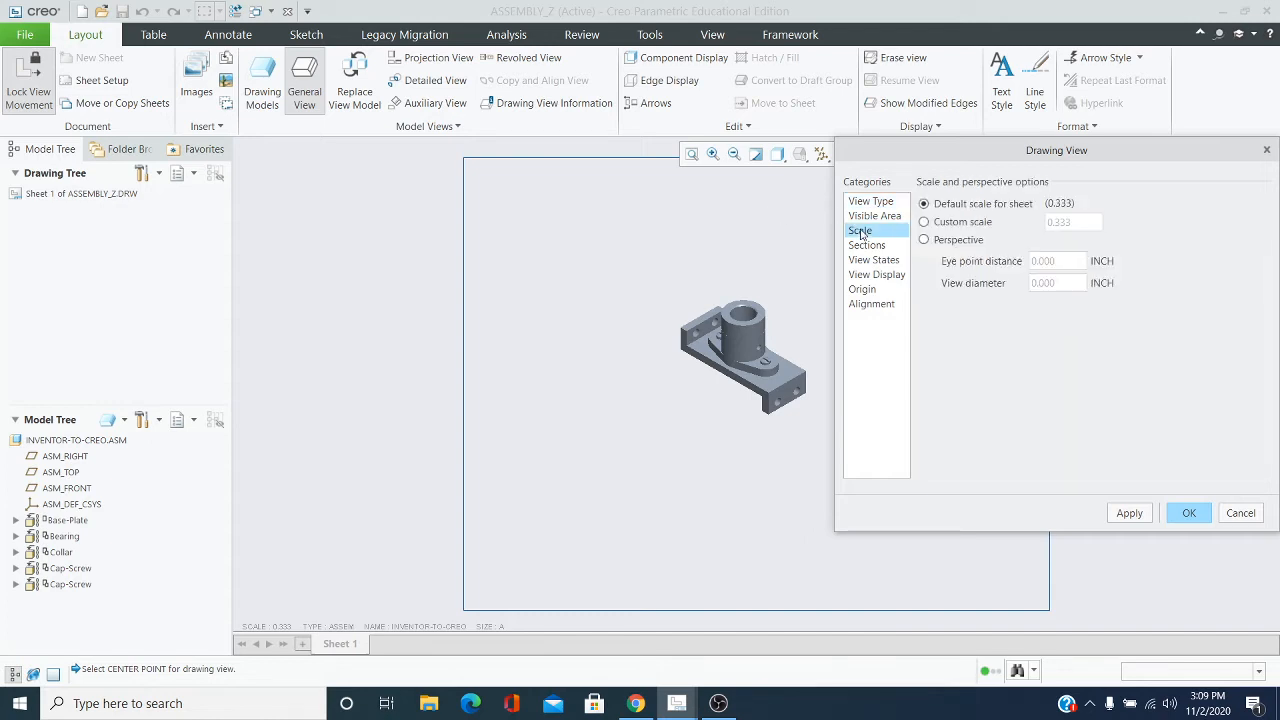
pyautogui.click(925, 222)
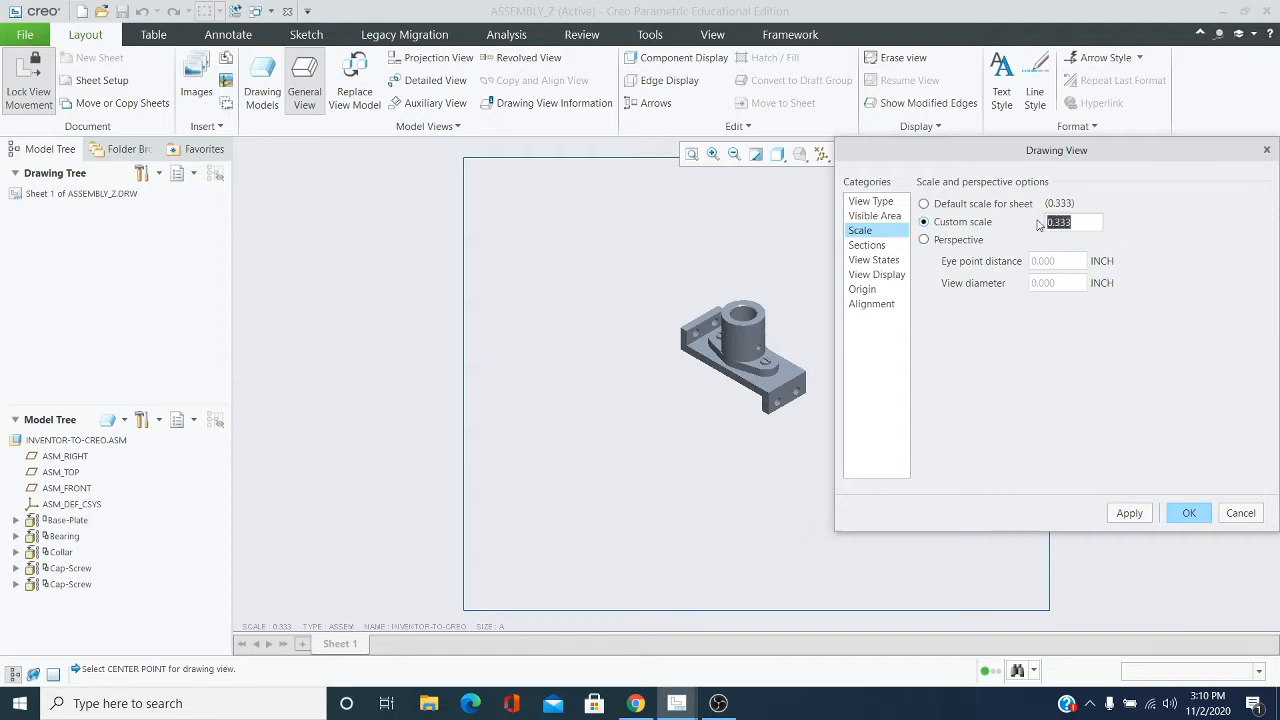
pyautogui.write('.75')
pyautogui.click(1203, 514)
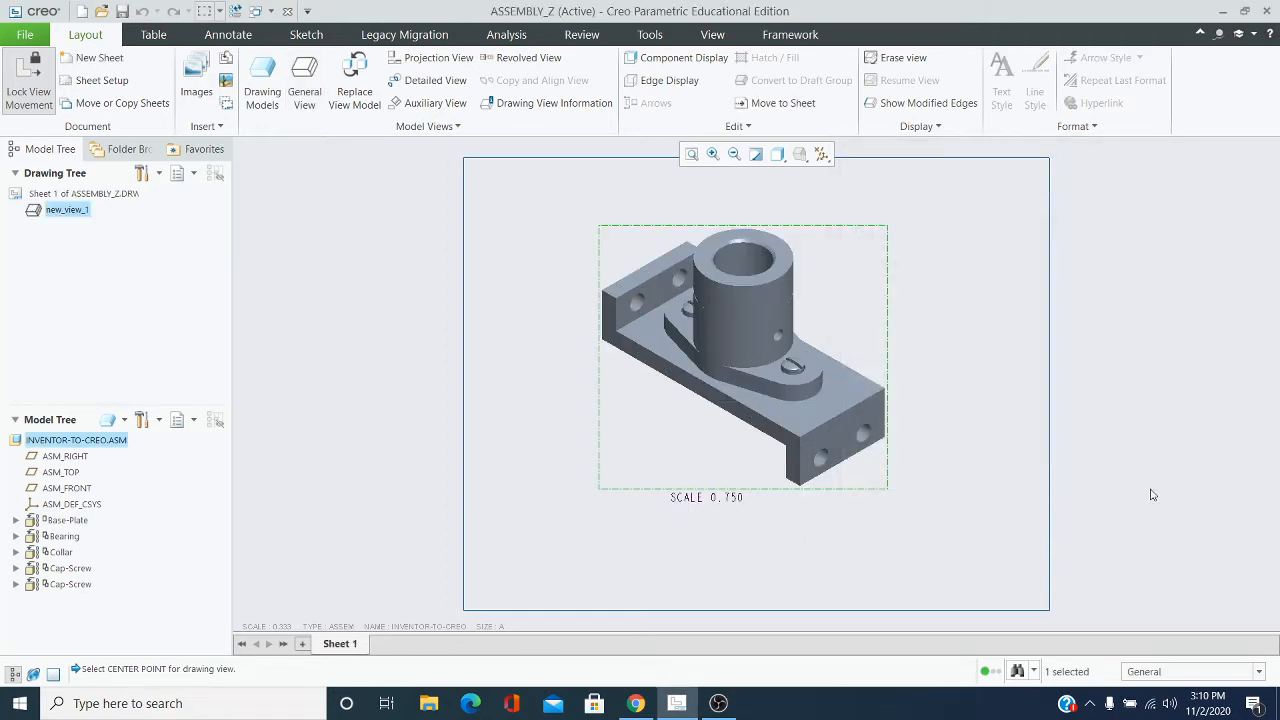
pyautogui.click(679, 214)
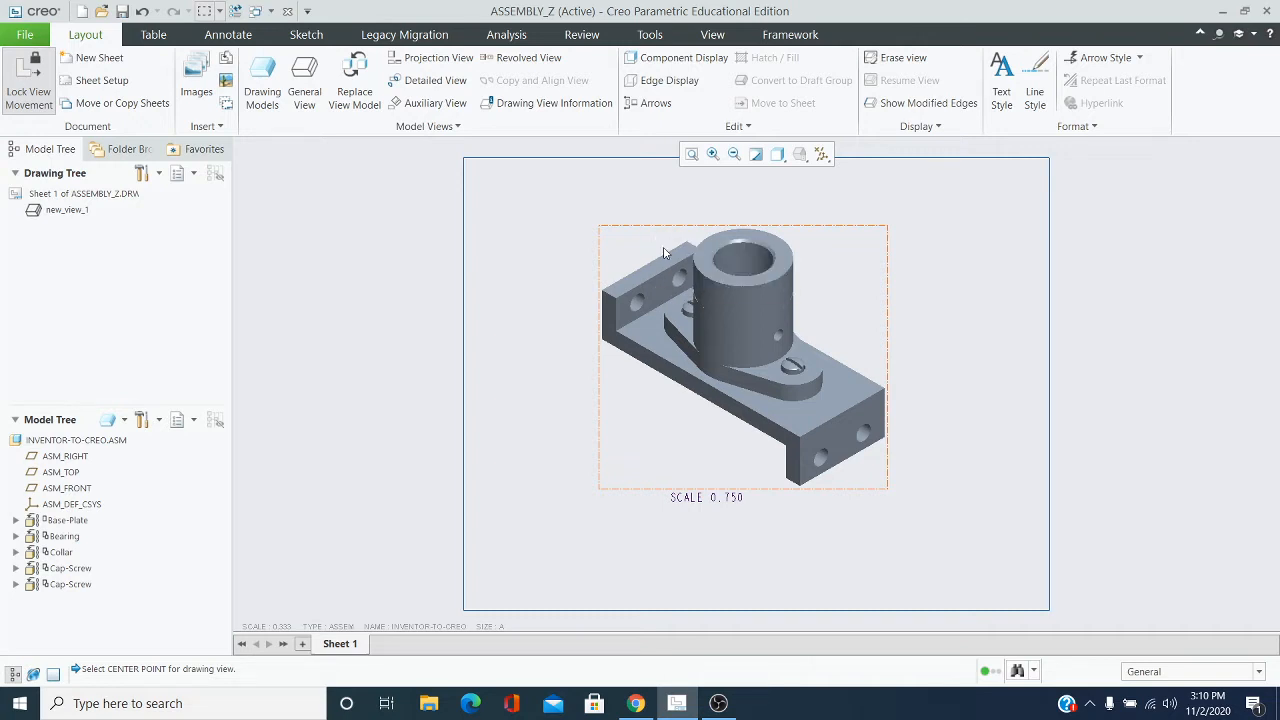
# Unlock view movement and move the isometric view toward the sheet's upper-left area
pyautogui.click(660, 272)
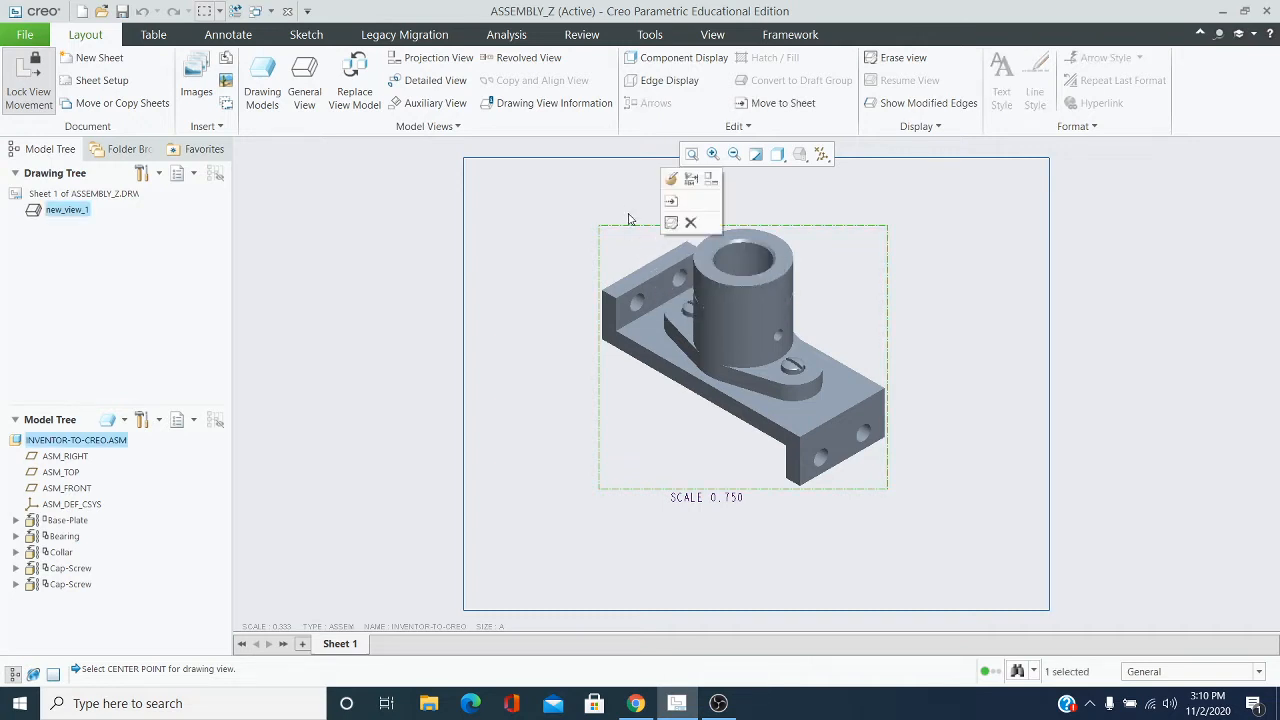
pyautogui.click(507, 193)
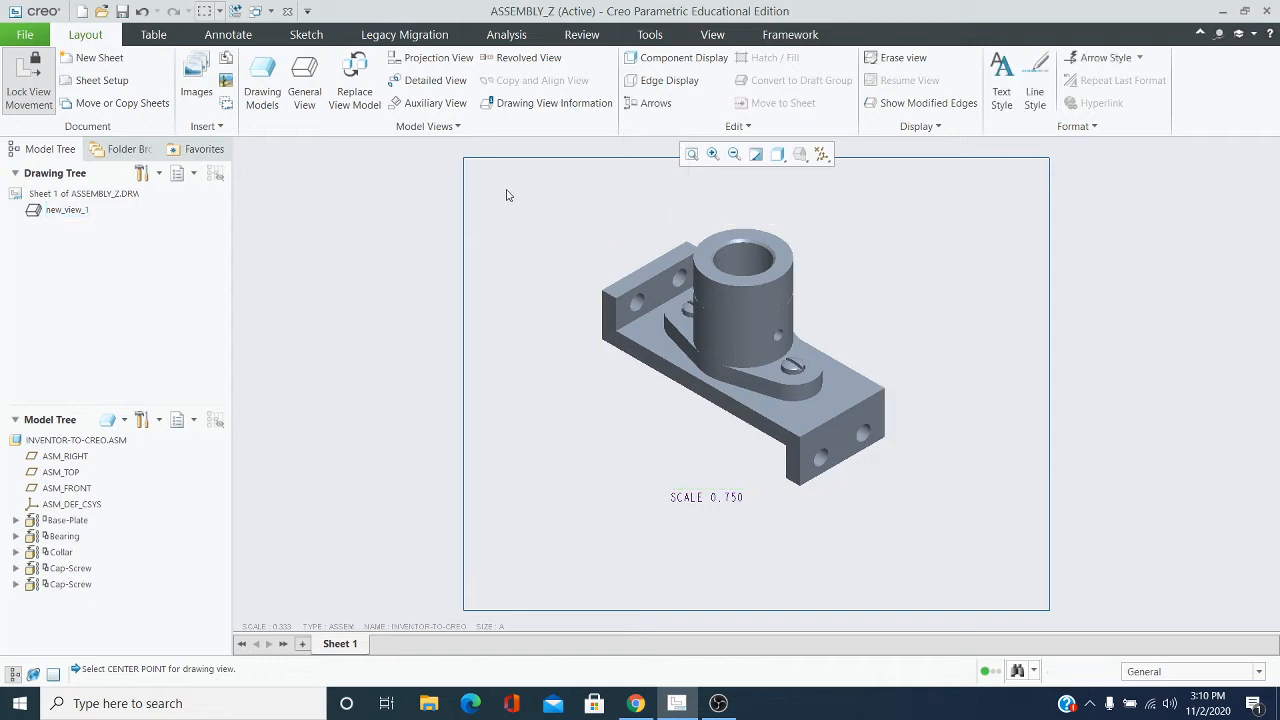
pyautogui.click(672, 279)
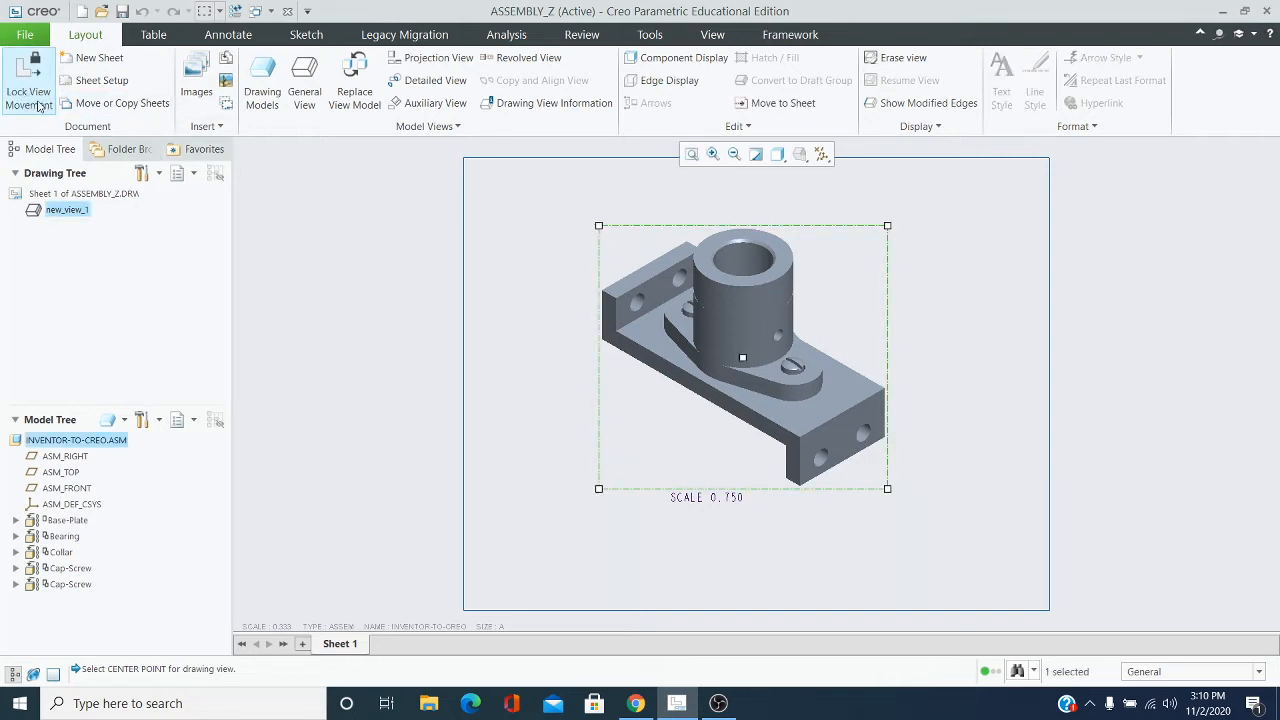
pyautogui.moveTo(642, 230); pyautogui.dragTo(553, 201)
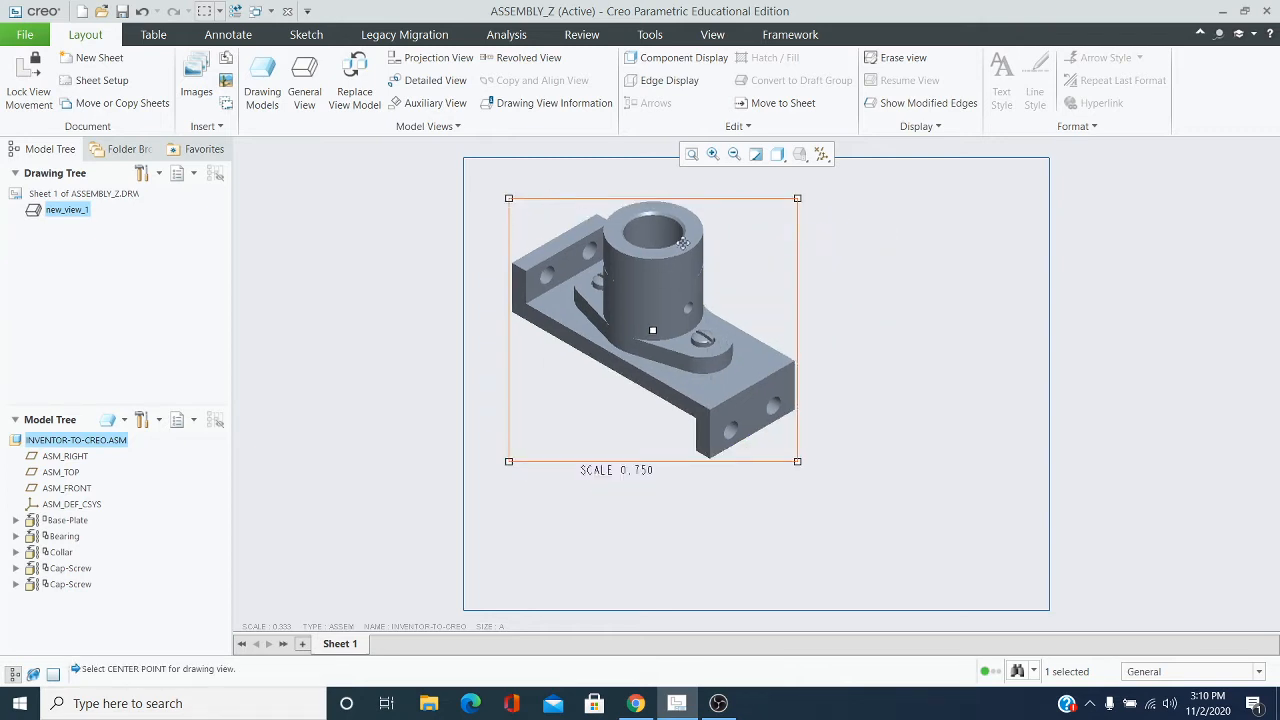
pyautogui.moveTo(711, 201); pyautogui.dragTo(717, 209)
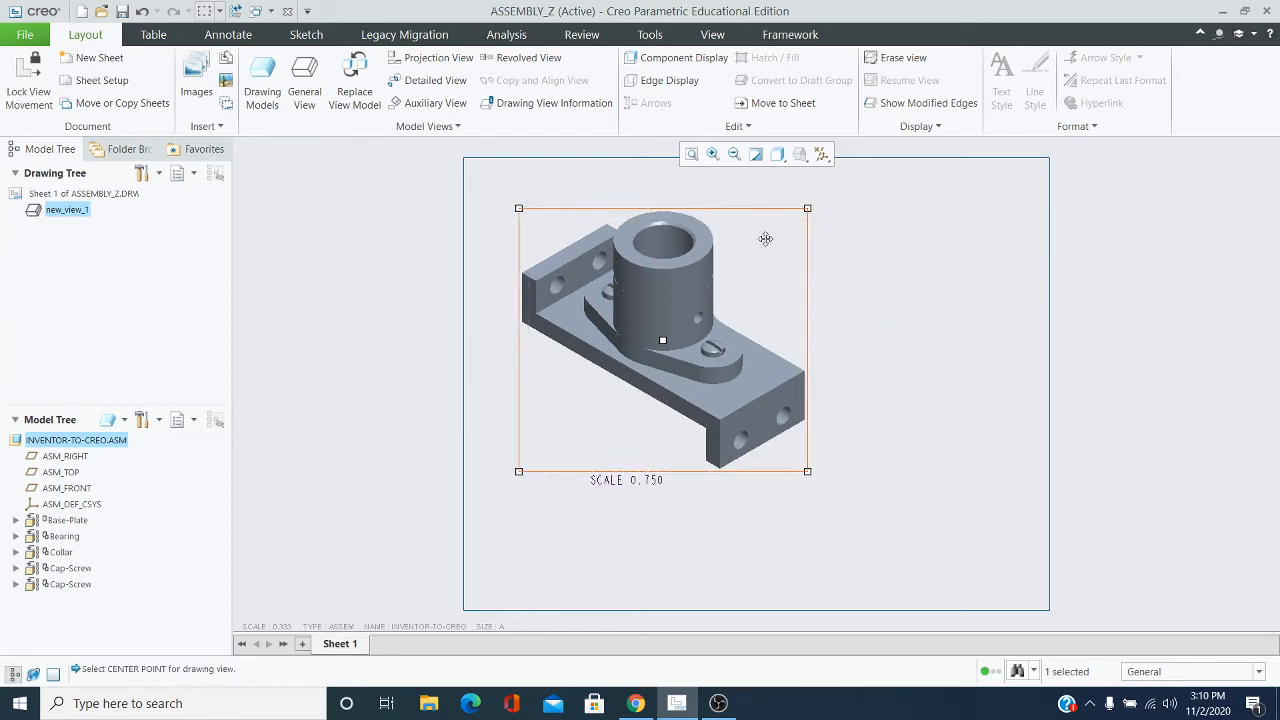
pyautogui.click(899, 262)
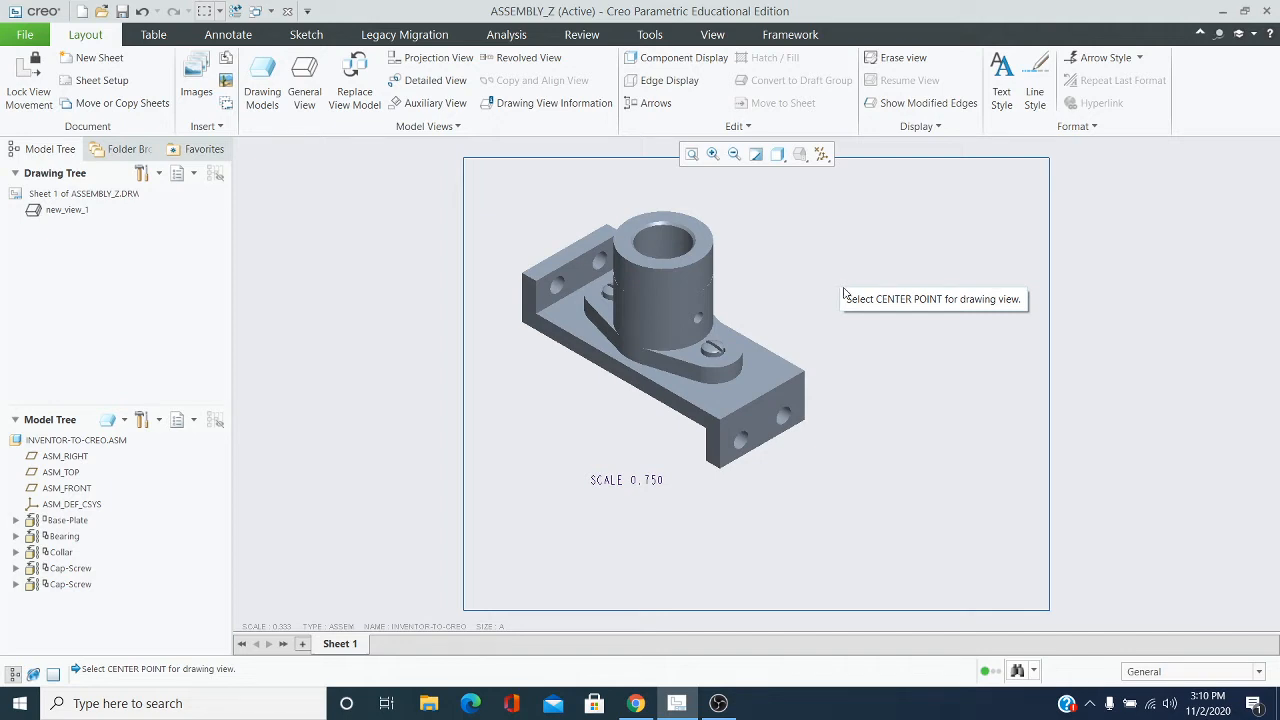
# Insert the "connect" quick table in the sheet's lower-right corner, below the isometric view
pyautogui.click(154, 36)
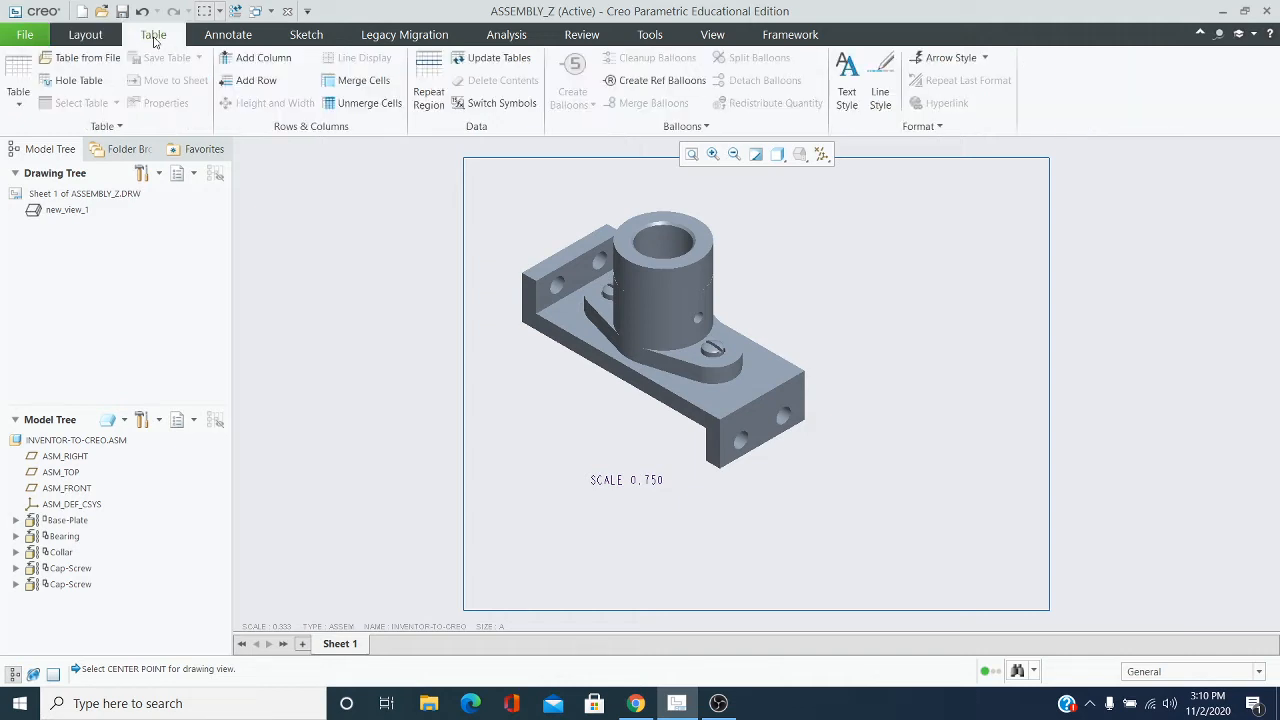
pyautogui.click(18, 104)
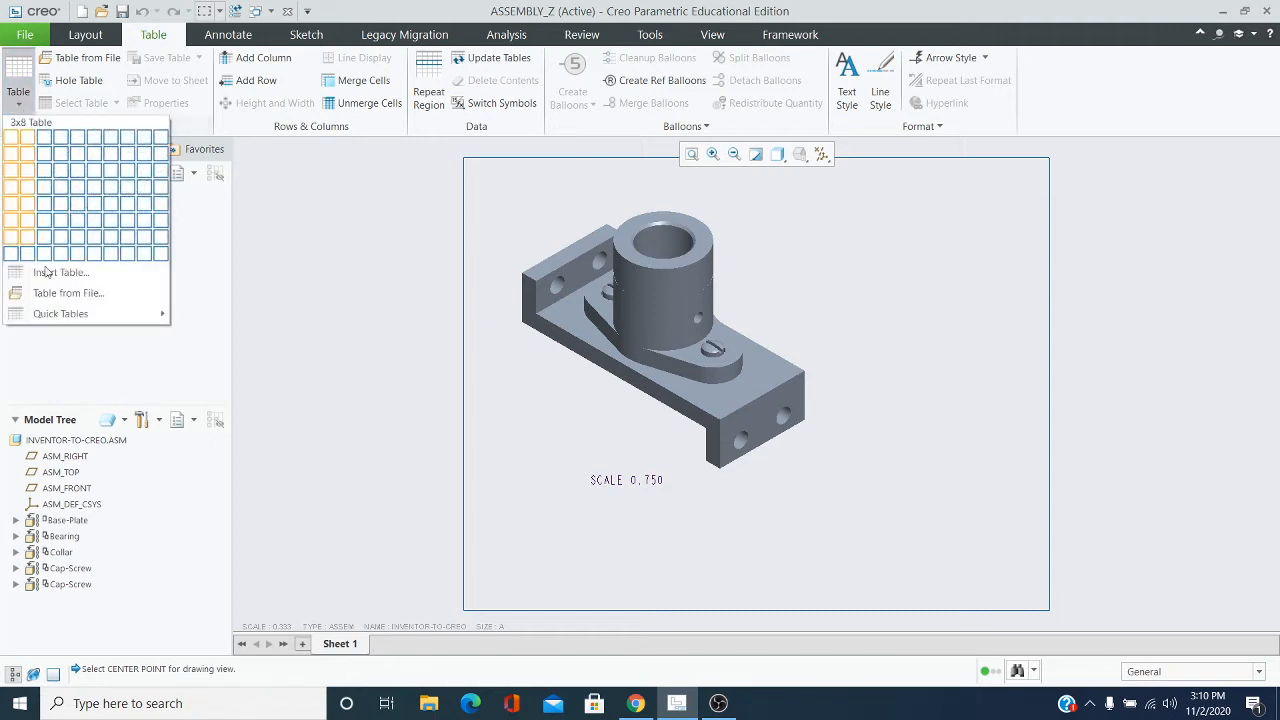
pyautogui.moveTo(55, 316)
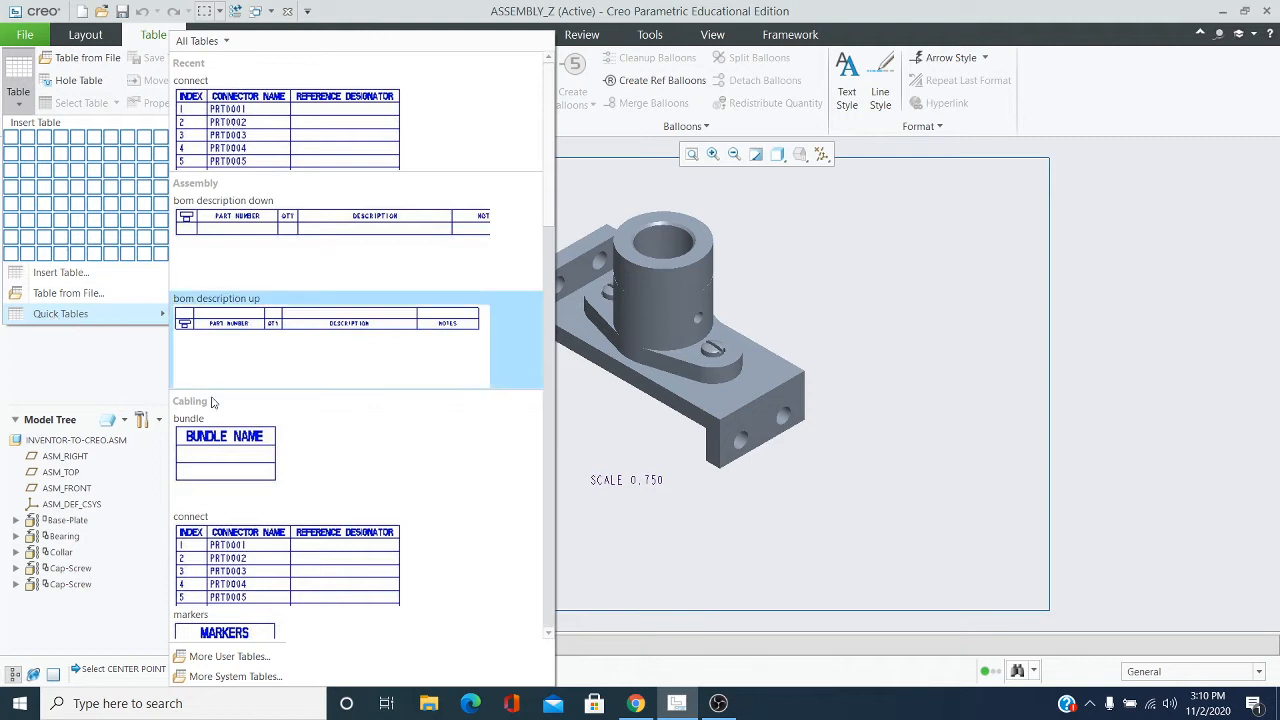
pyautogui.click(283, 568)
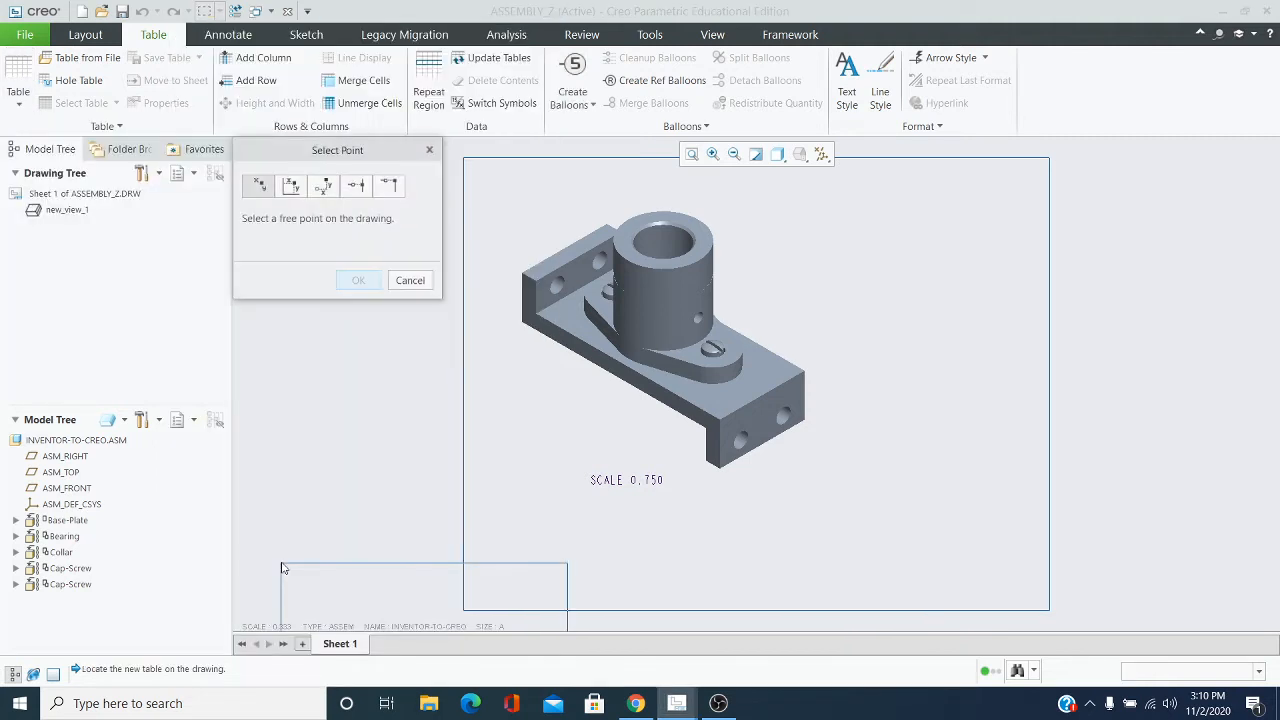
pyautogui.click(754, 502)
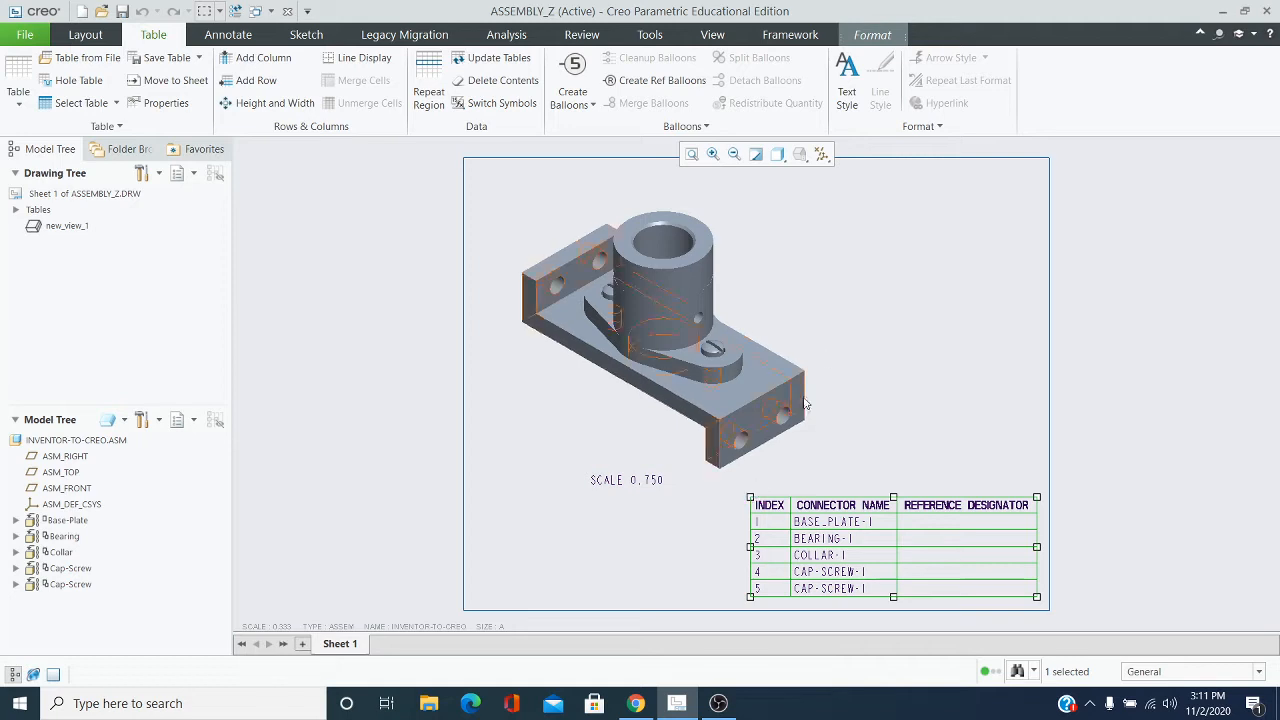
pyautogui.click(866, 347)
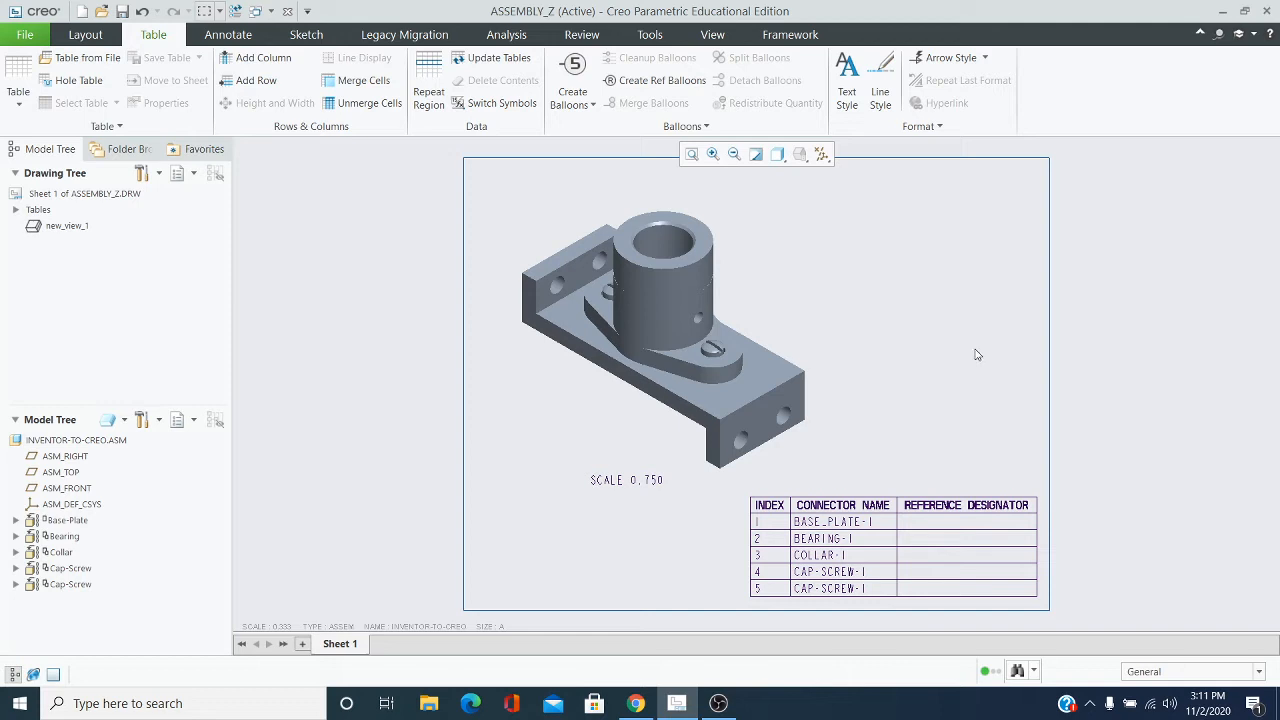
# Replace the REFERENCE DESIGNATOR column heading in the parts table with MATERIAL
pyautogui.click(947, 508)
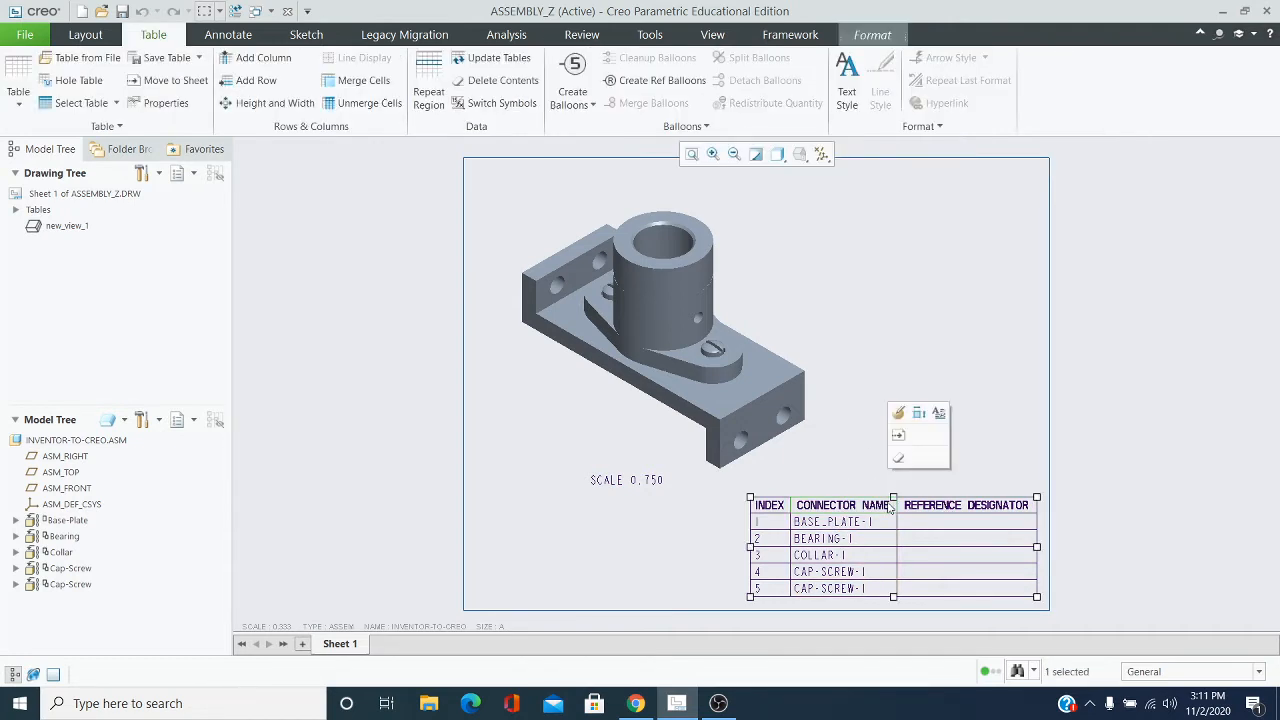
pyautogui.click(949, 506)
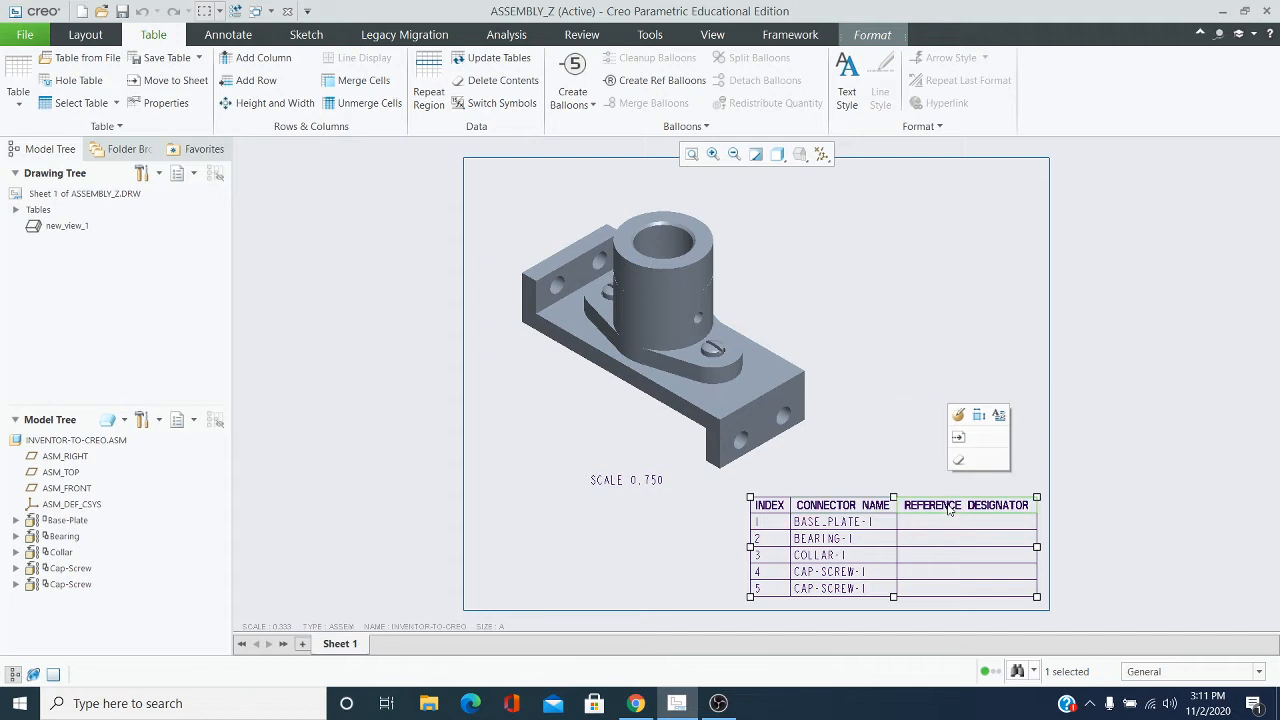
pyautogui.click(998, 417)
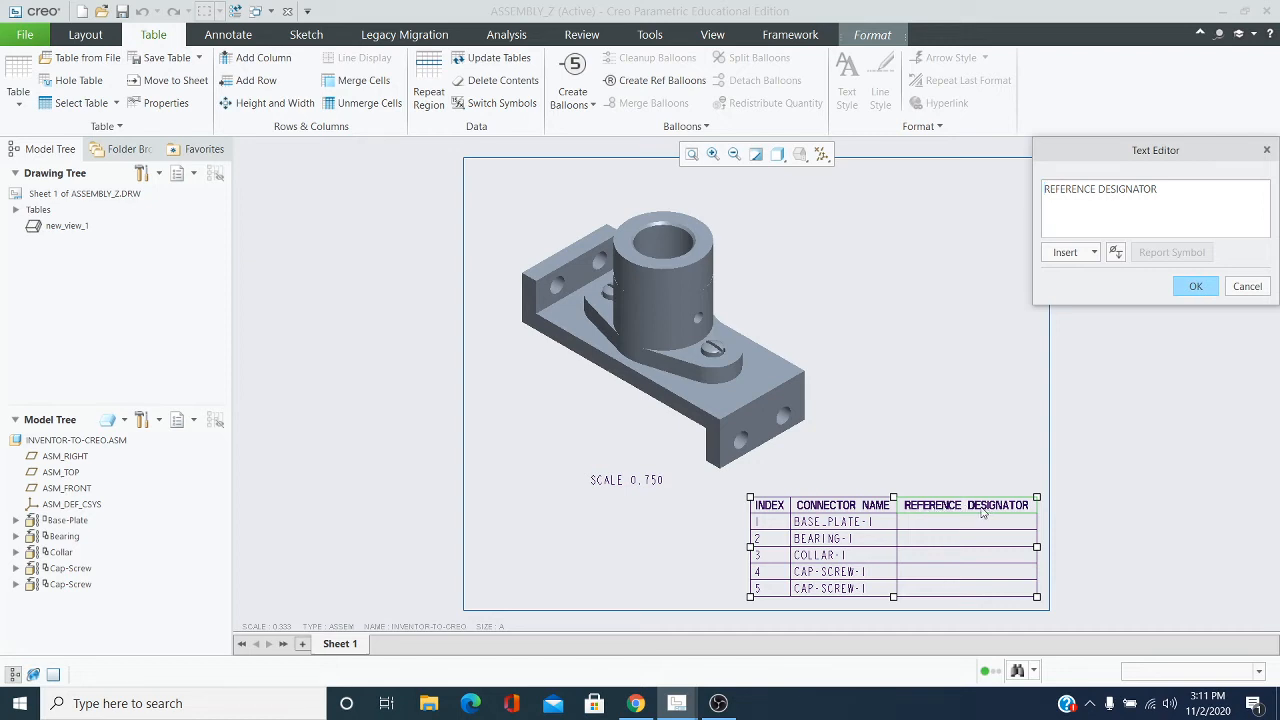
pyautogui.moveTo(1163, 193); pyautogui.dragTo(1044, 192)
pyautogui.press('BackSpace')
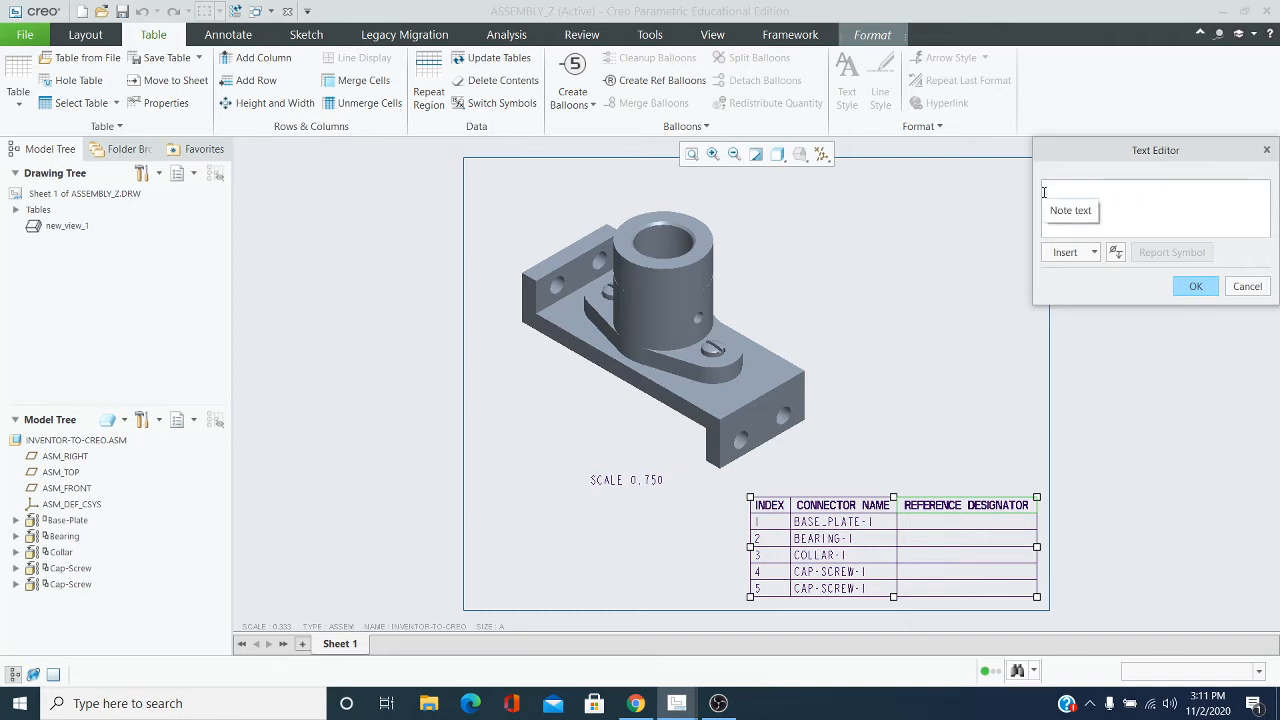
pyautogui.write('MATER')
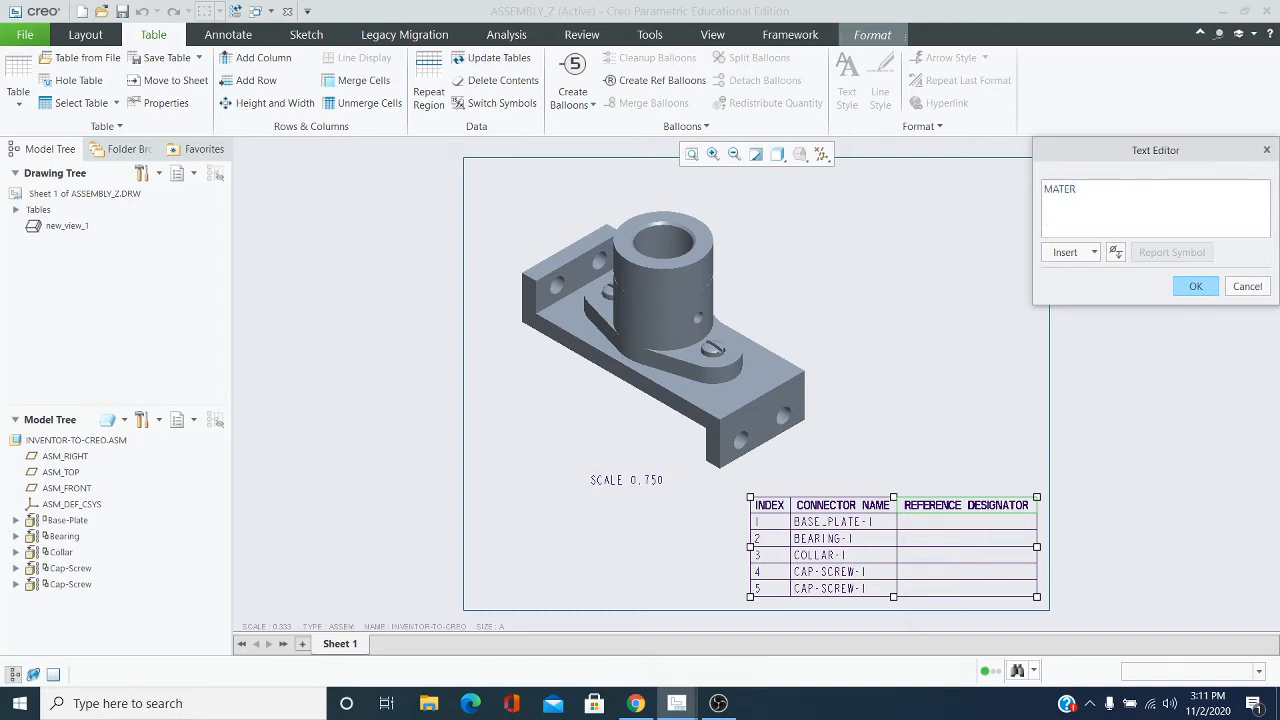
pyautogui.write('IAL')
pyautogui.click(1207, 288)
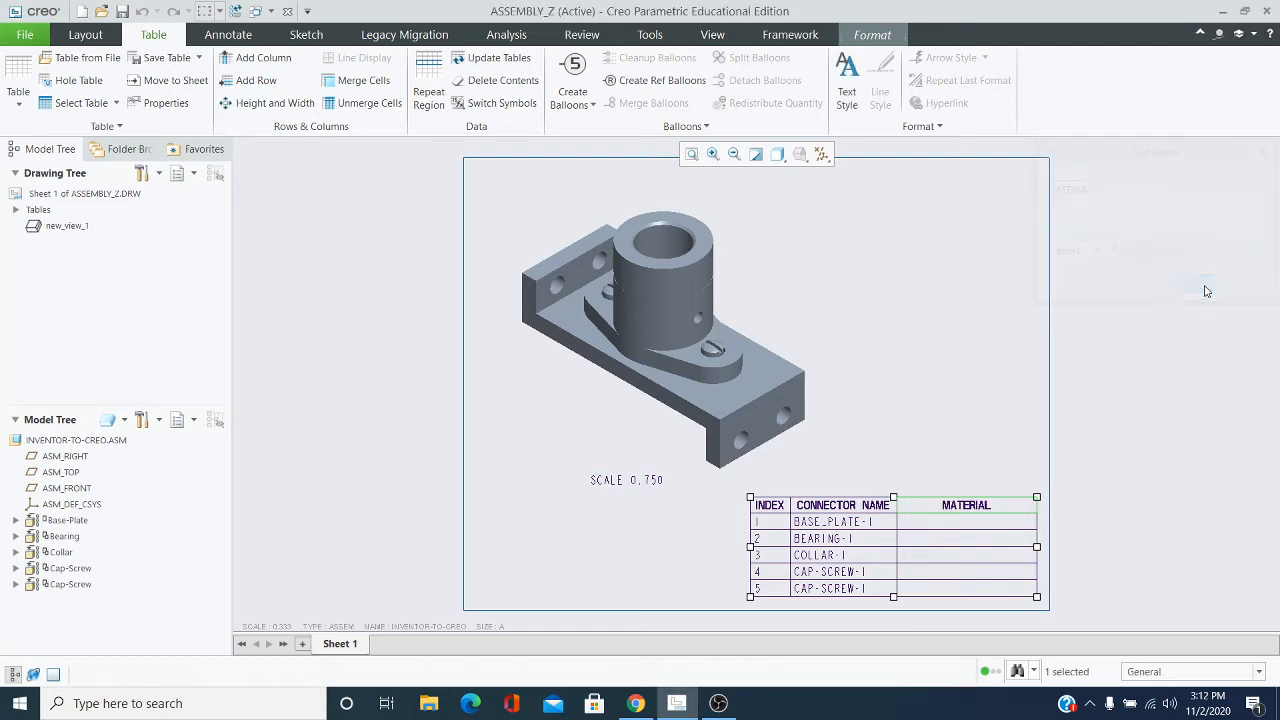
# Replace the report symbol in the BASE_PLATE-1 row's MATERIAL cell with STEEL
pyautogui.click(956, 527)
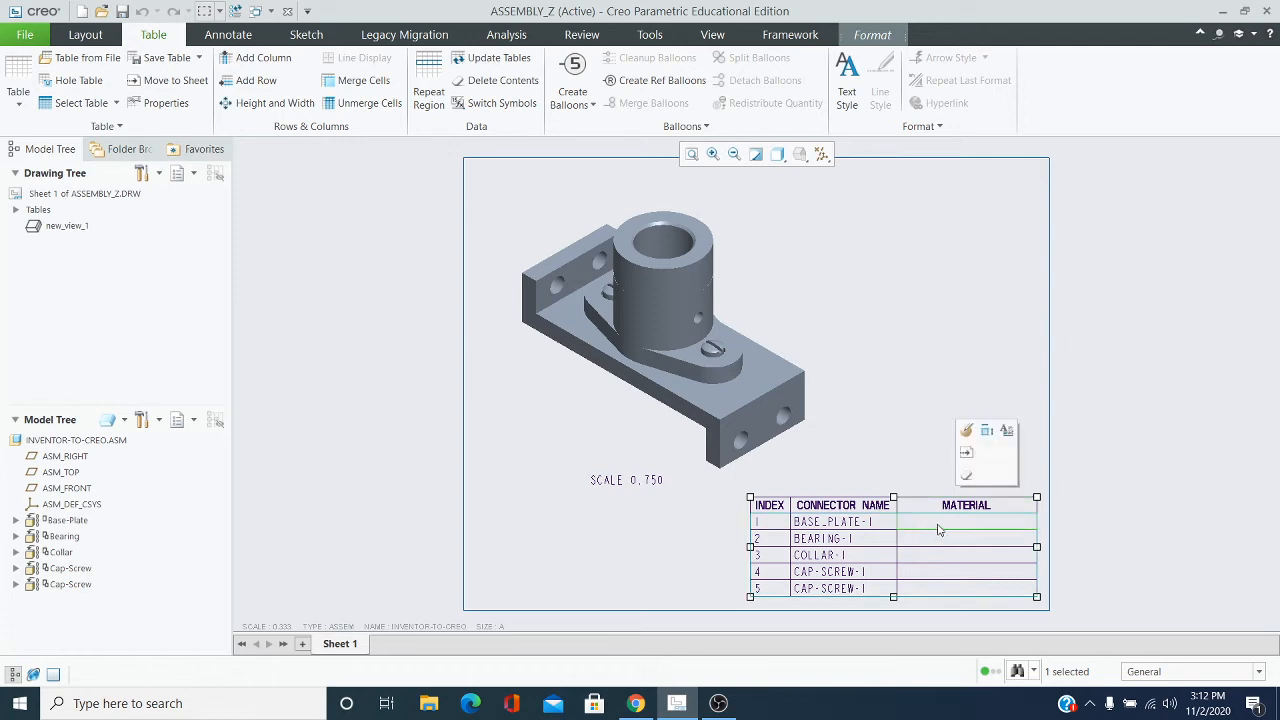
pyautogui.click(1010, 430)
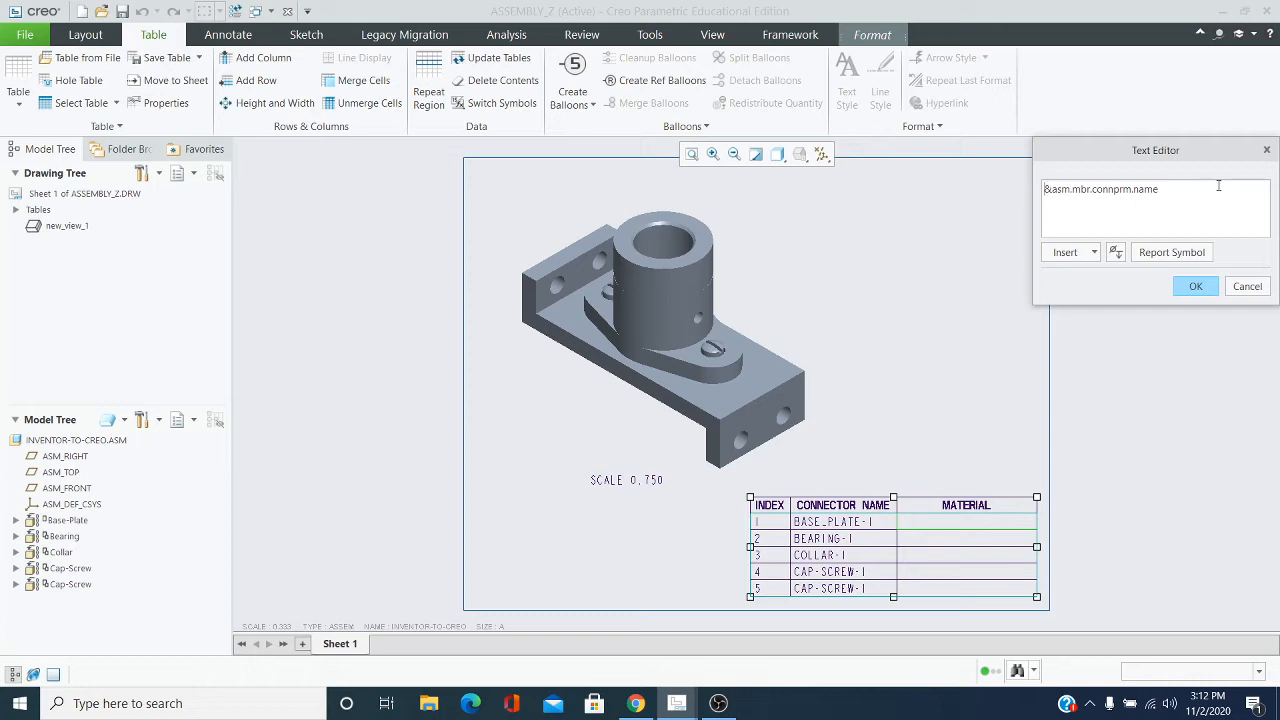
pyautogui.hotkey('ctrl', 'a')
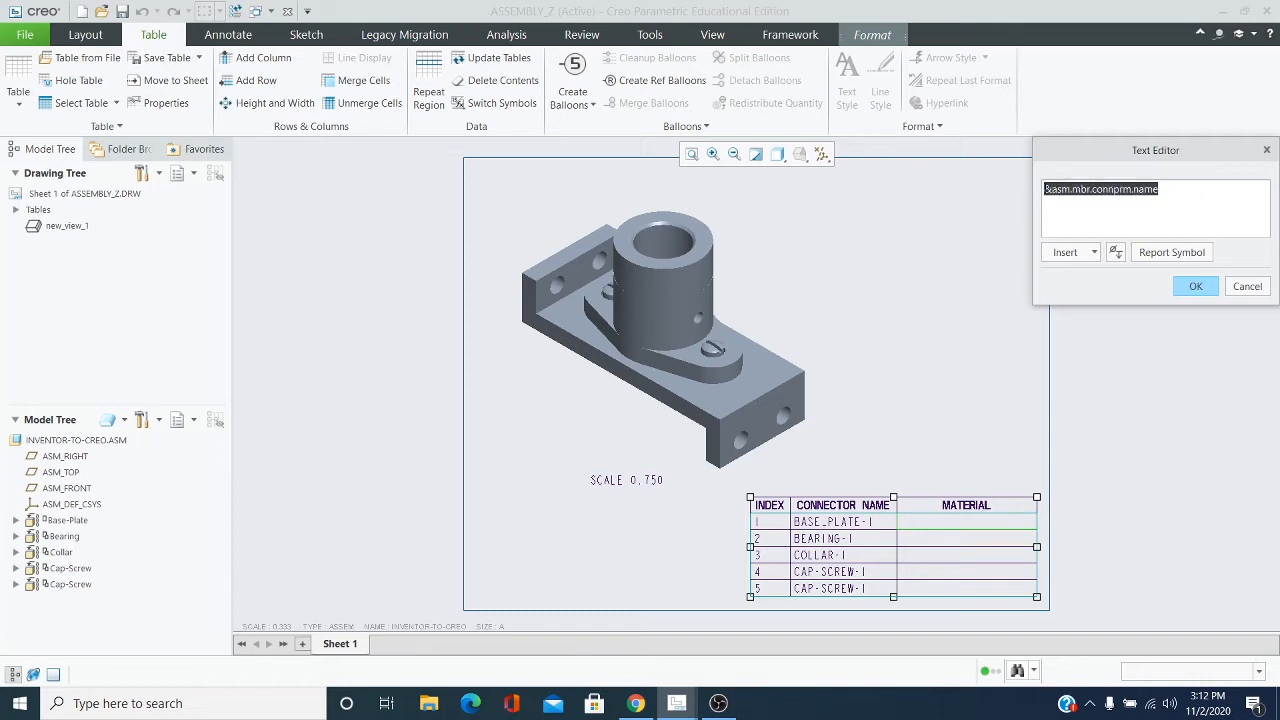
pyautogui.press('BackSpace')
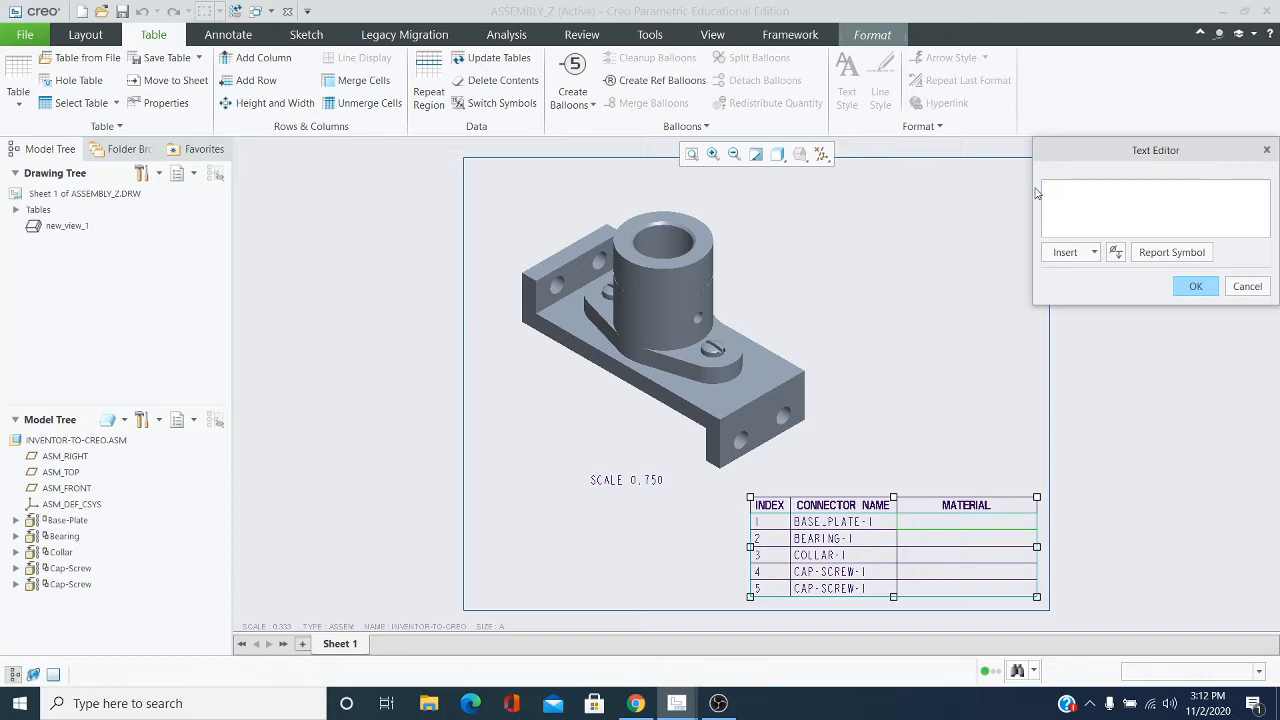
pyautogui.write('STEEL')
pyautogui.click(1197, 288)
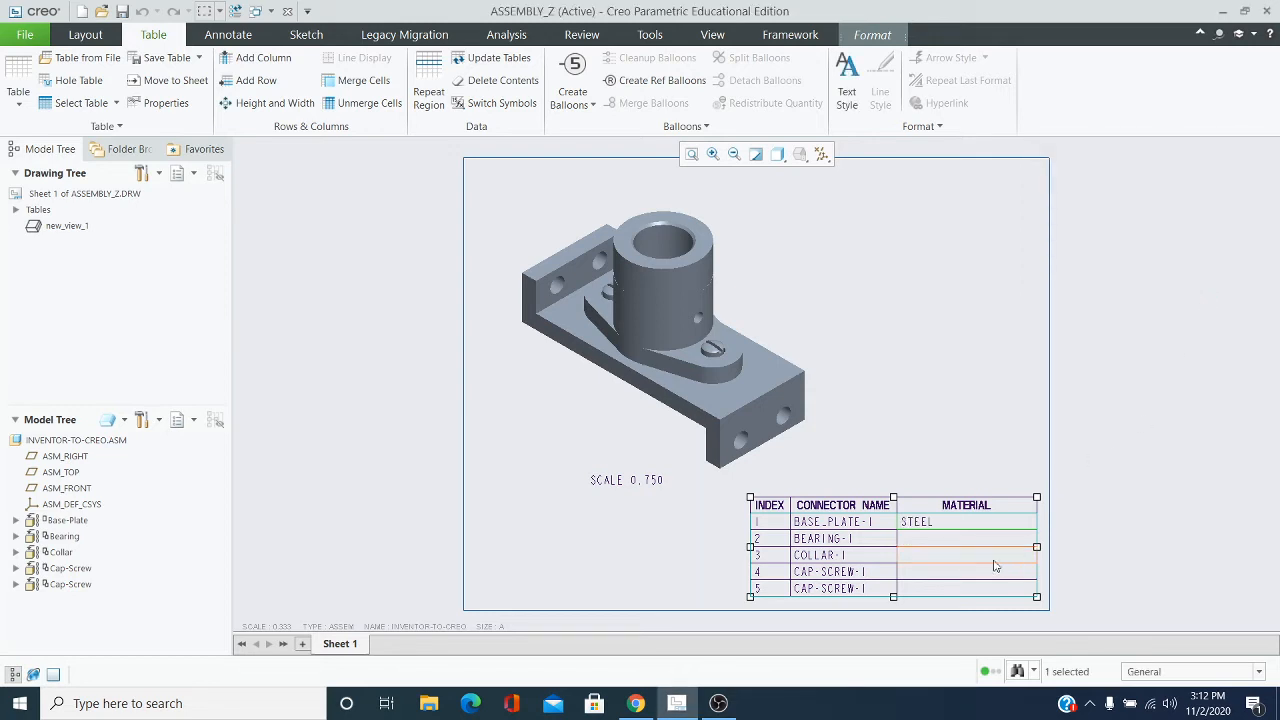
# Replace the report symbol in the BEARING-1 row's MATERIAL cell with STEEL
pyautogui.click(926, 546)
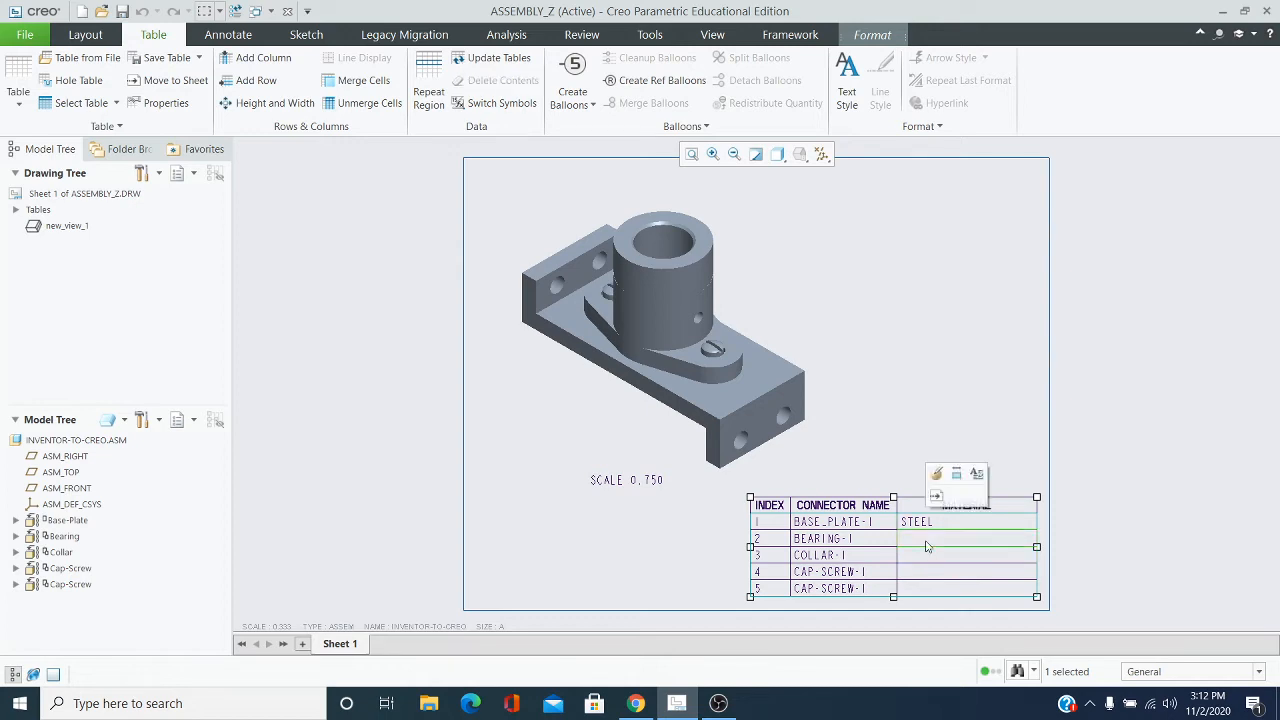
pyautogui.click(977, 474)
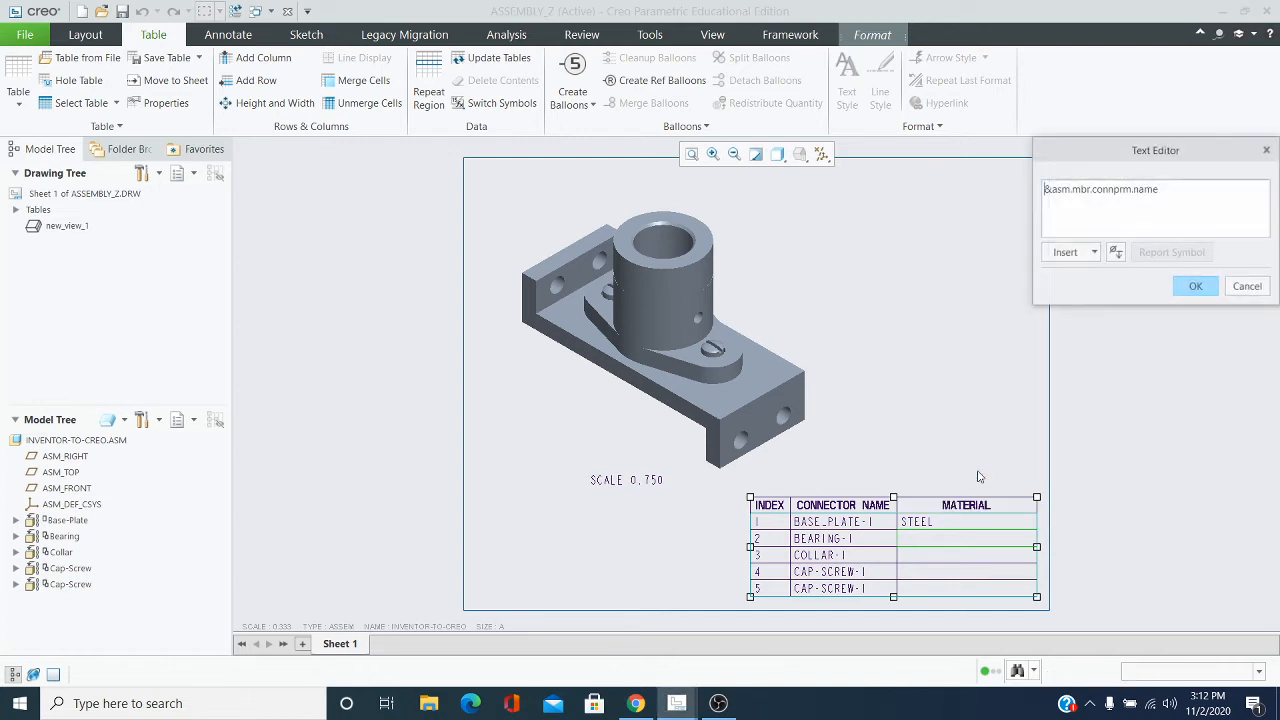
pyautogui.moveTo(1171, 191); pyautogui.dragTo(1046, 196)
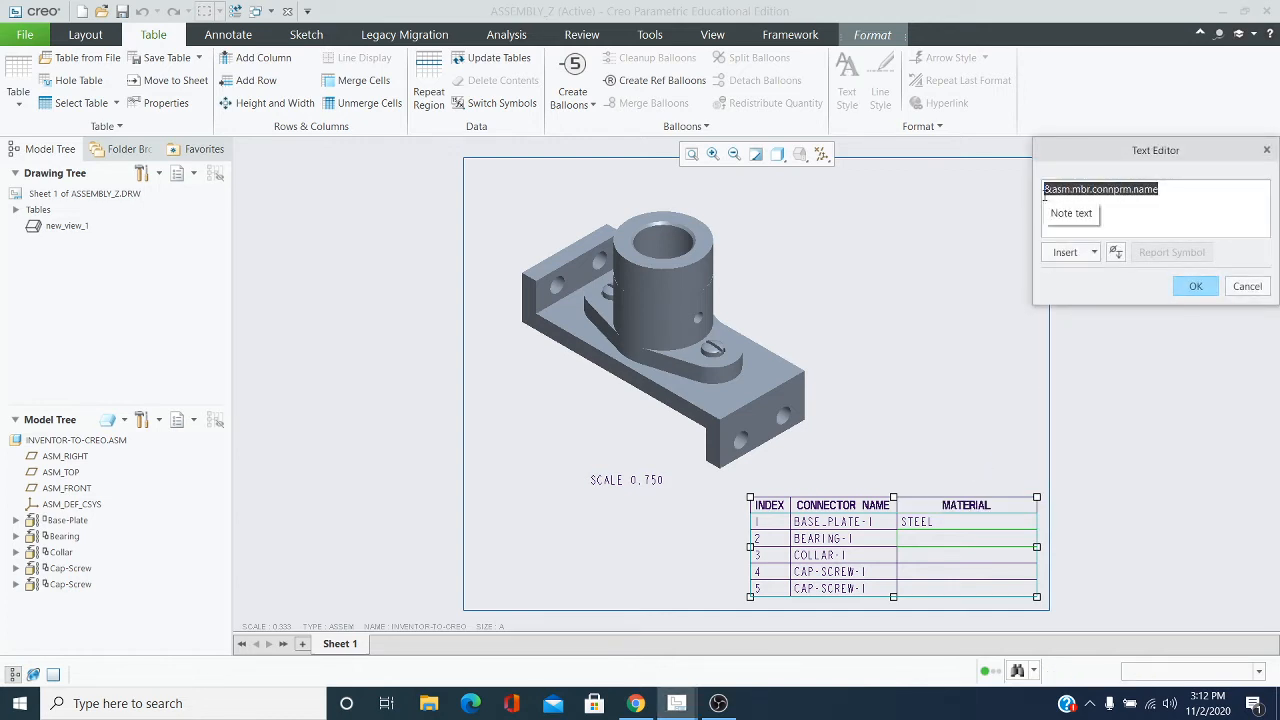
pyautogui.press('Delete')
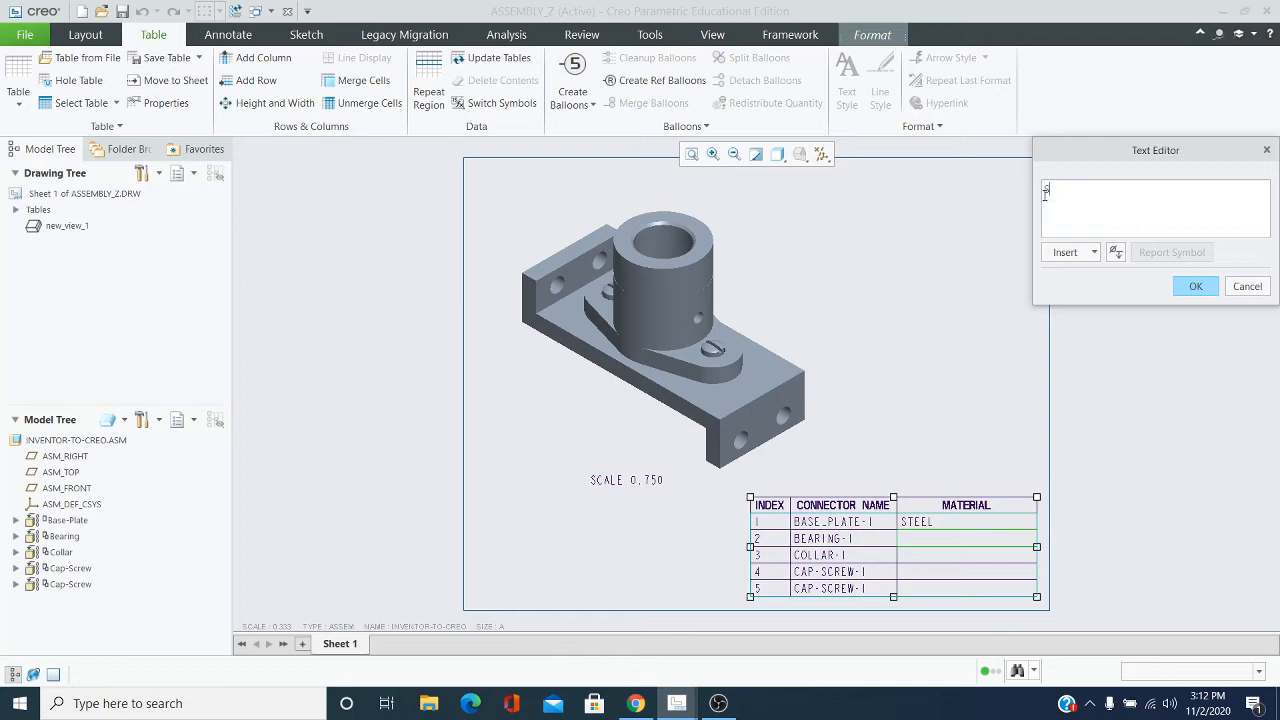
pyautogui.write('STEEL')
pyautogui.click(1196, 287)
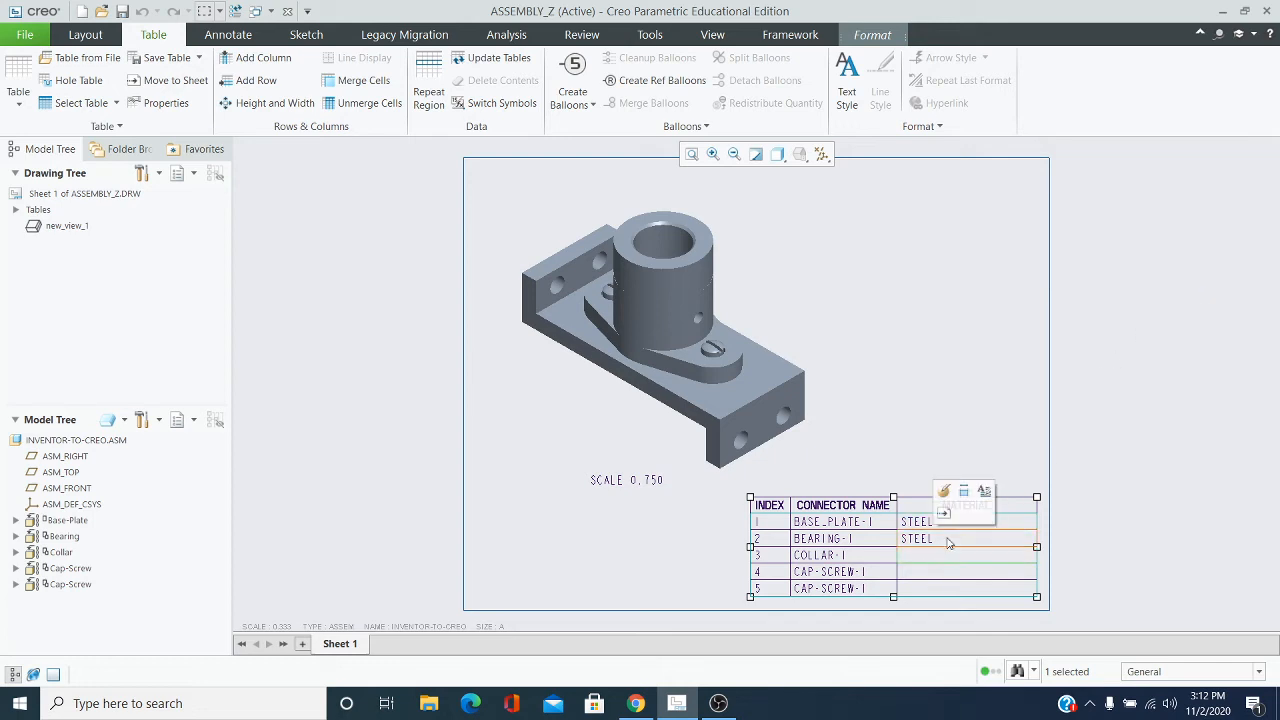
# Replace the report symbol in the COLLAR-1 row's MATERIAL cell with STEEL
pyautogui.click(985, 491)
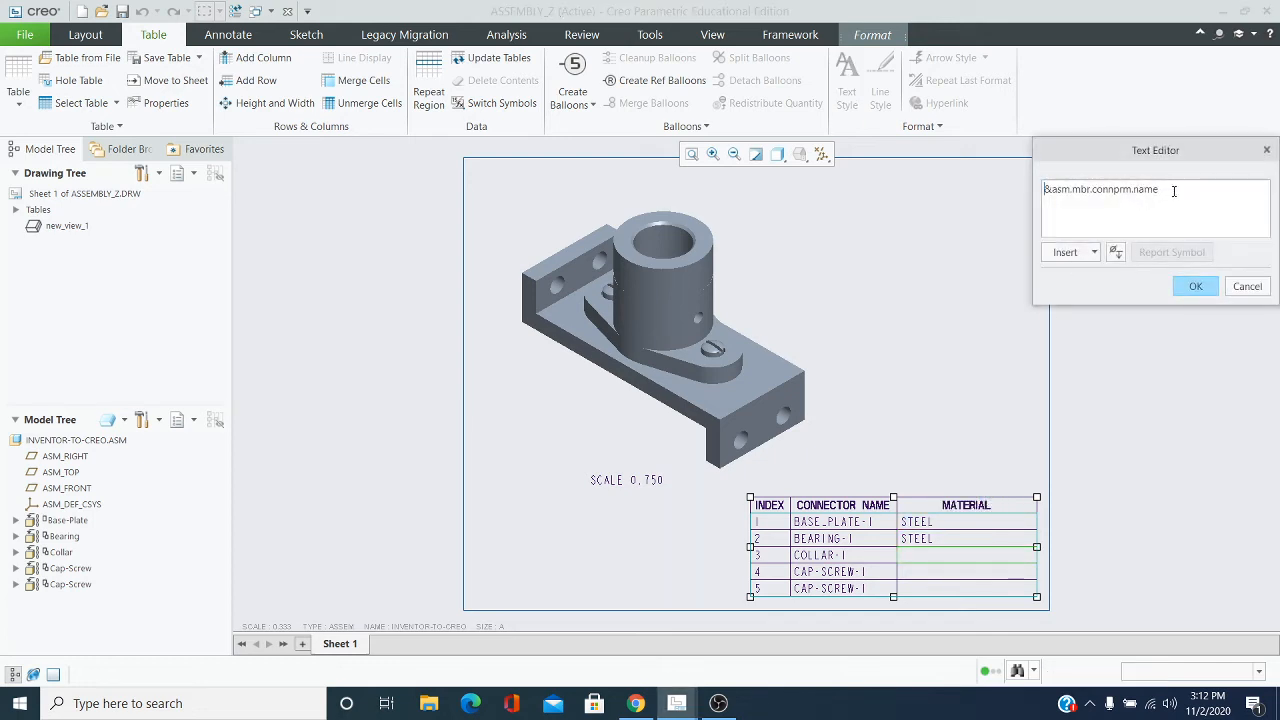
pyautogui.moveTo(1174, 191); pyautogui.dragTo(1046, 195)
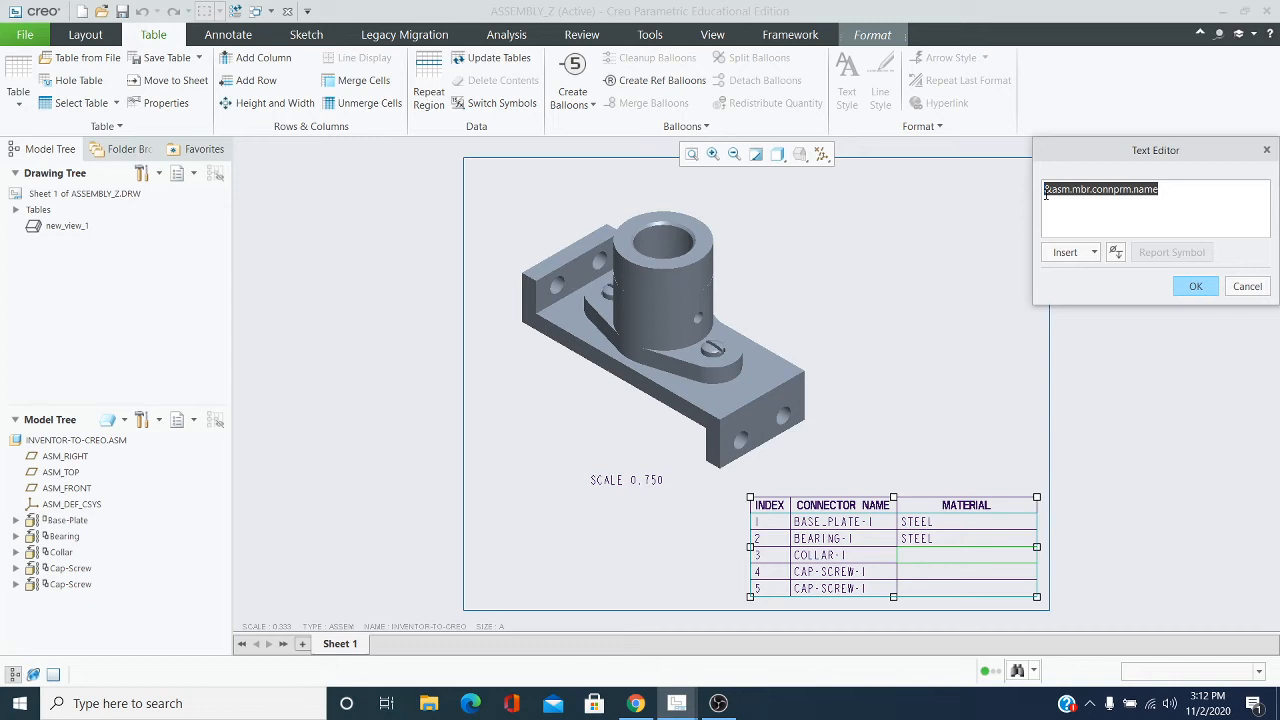
pyautogui.press('Delete')
pyautogui.write('STEEL')
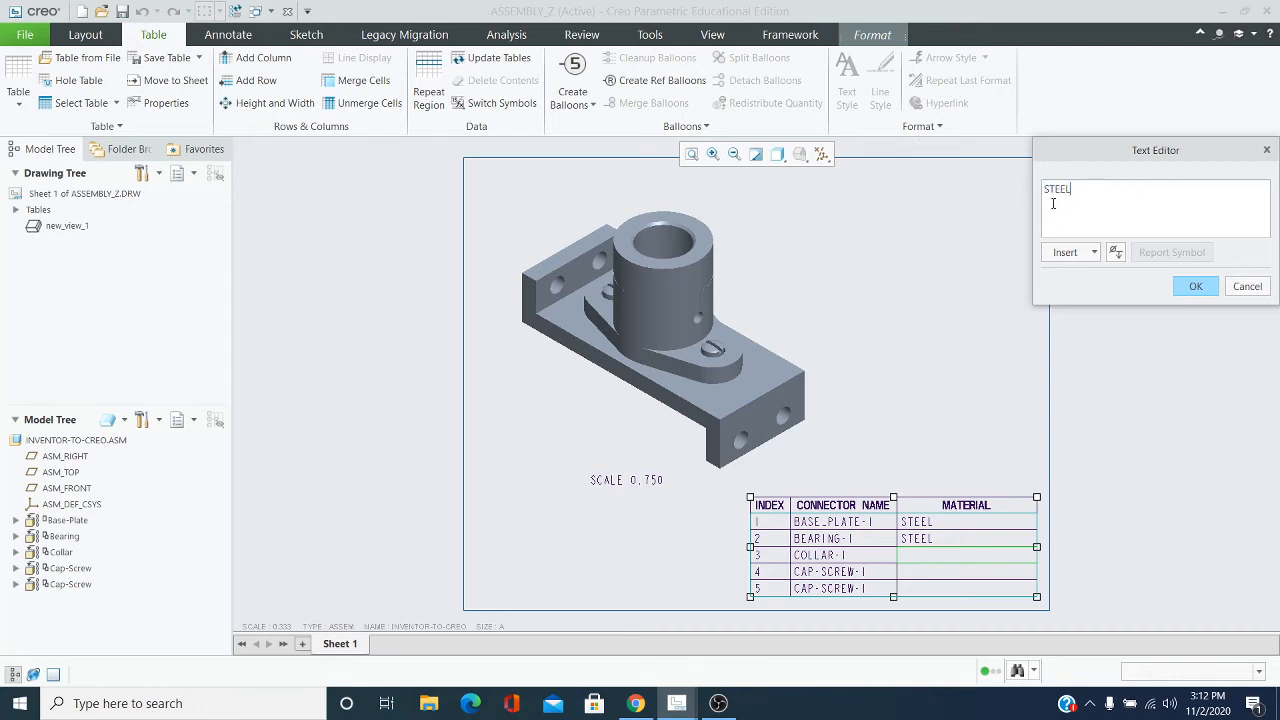
pyautogui.click(1196, 286)
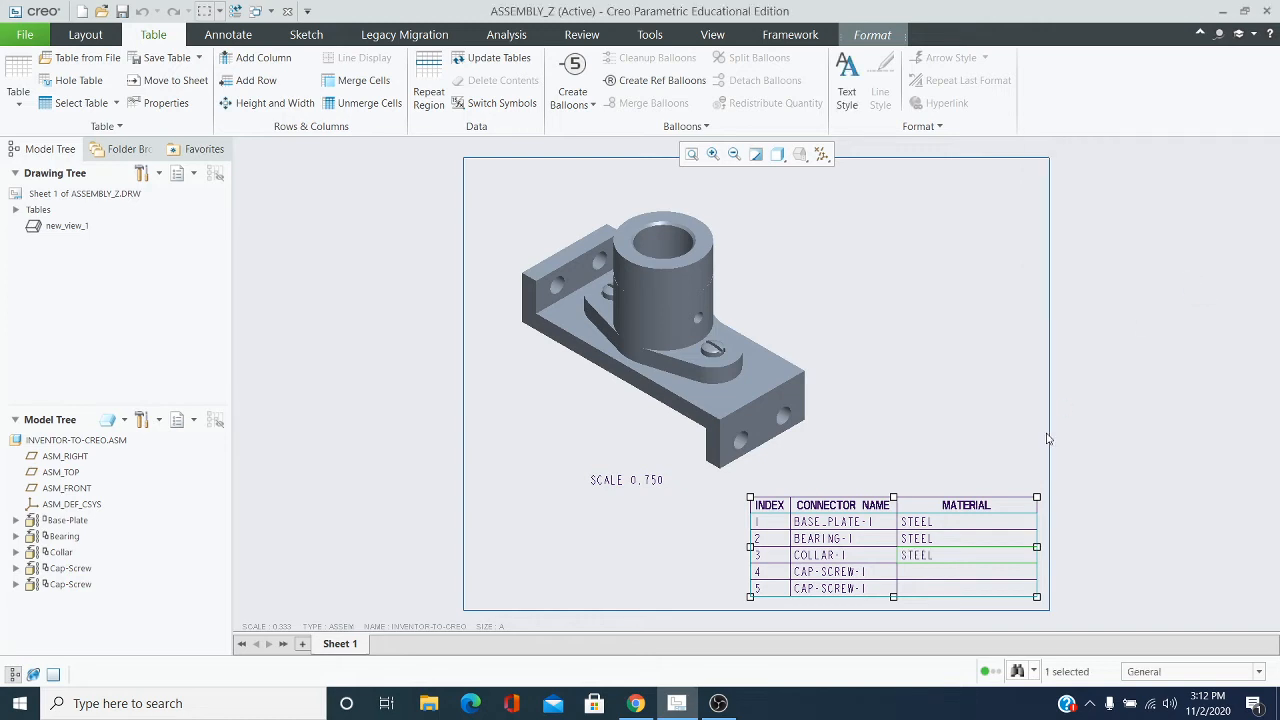
# Set the MATERIAL cell of the first CAP-SCREW-1 row, index 4, to STEEL in place of its report symbol
pyautogui.click(968, 574)
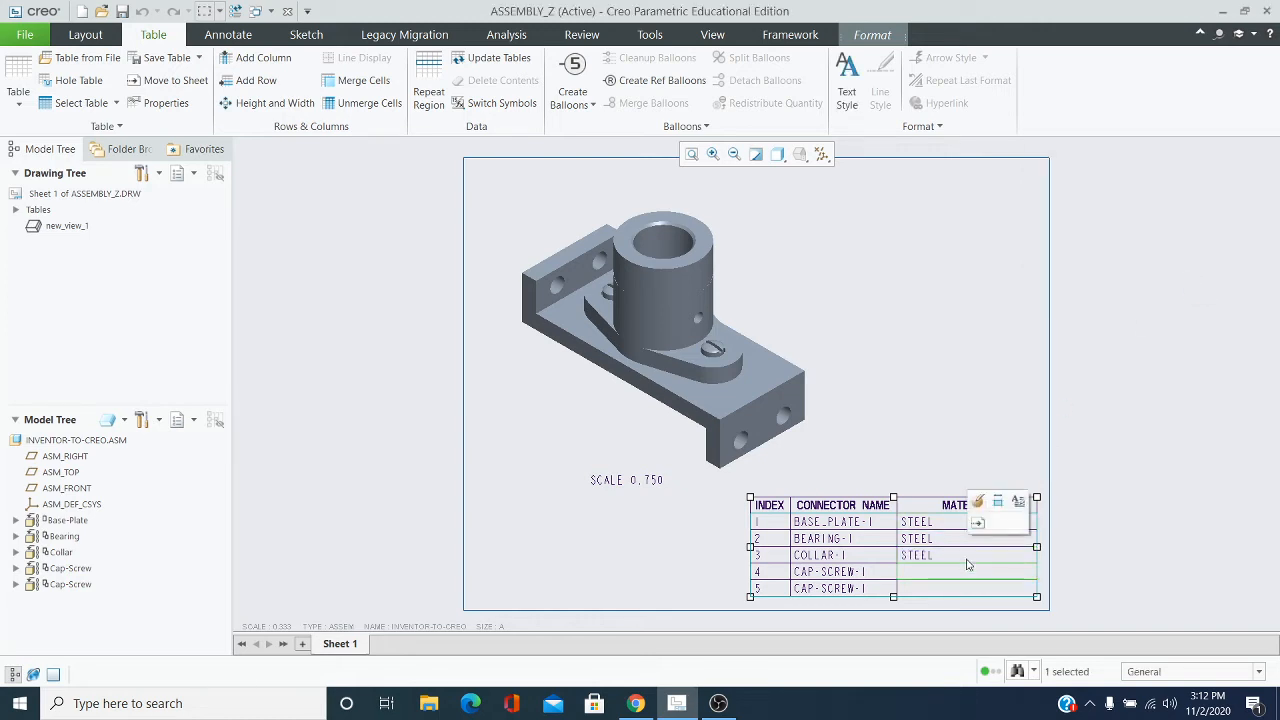
pyautogui.click(1018, 503)
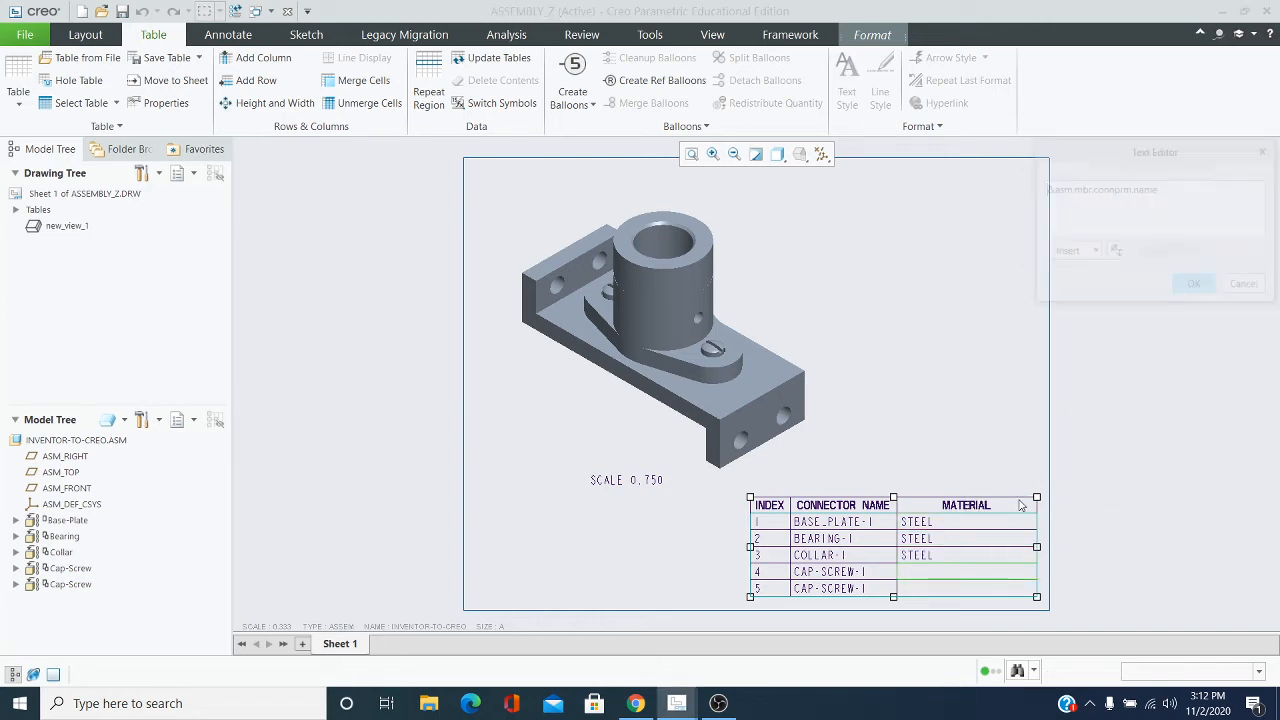
pyautogui.click(1170, 189)
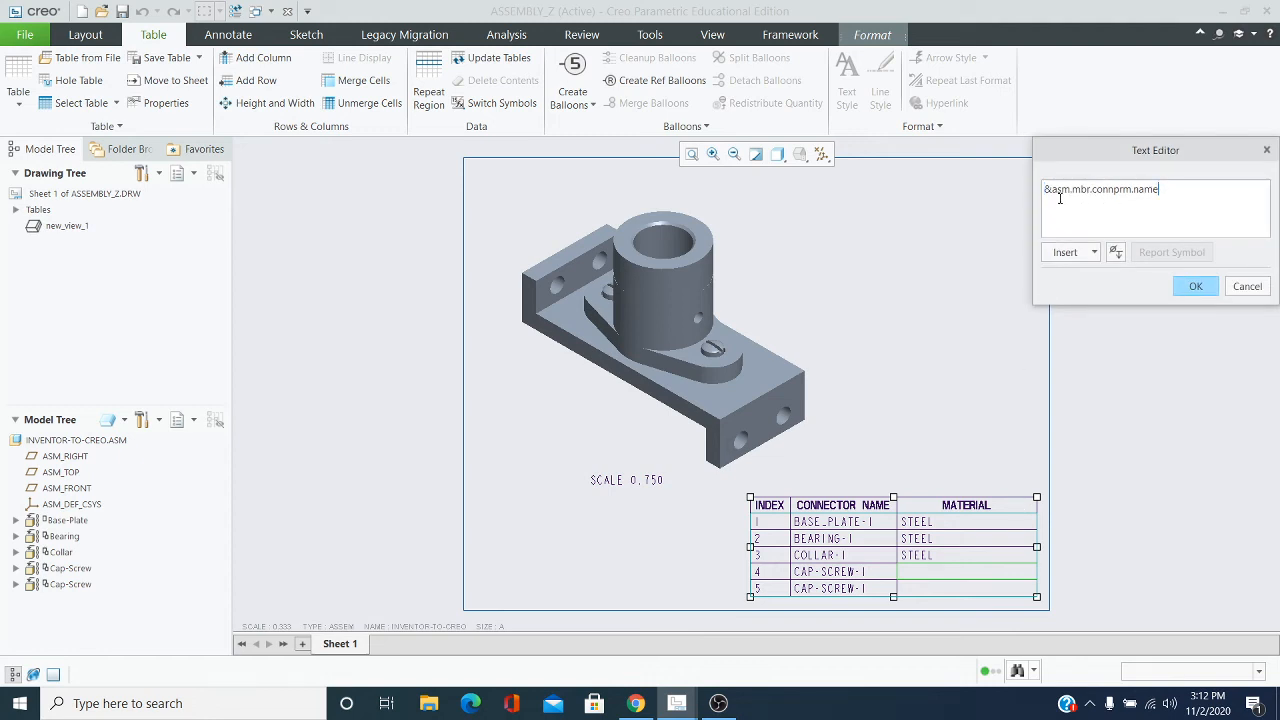
pyautogui.moveTo(1180, 189); pyautogui.dragTo(1044, 193)
pyautogui.press('BackSpace')
pyautogui.write('STEEL')
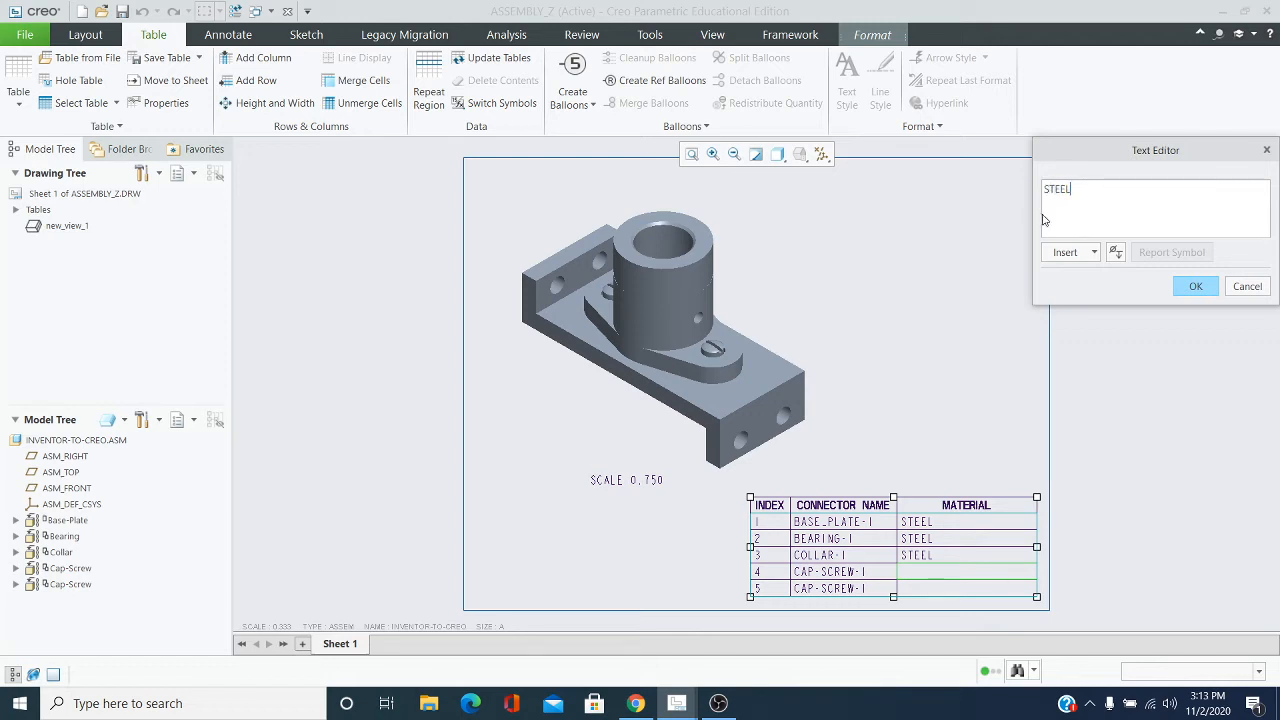
pyautogui.click(1198, 287)
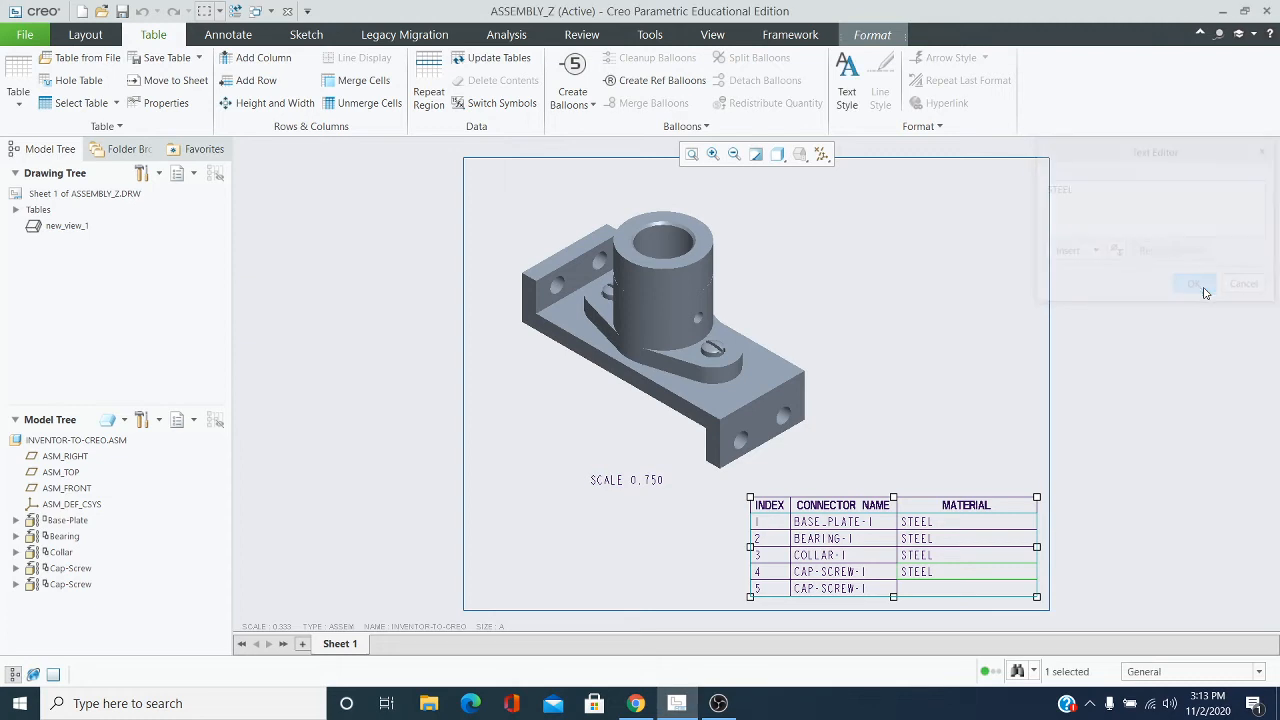
# Set the MATERIAL cell of the last CAP-SCREW-1 row, index 5, to STEEL in place of its report symbol
pyautogui.click(927, 594)
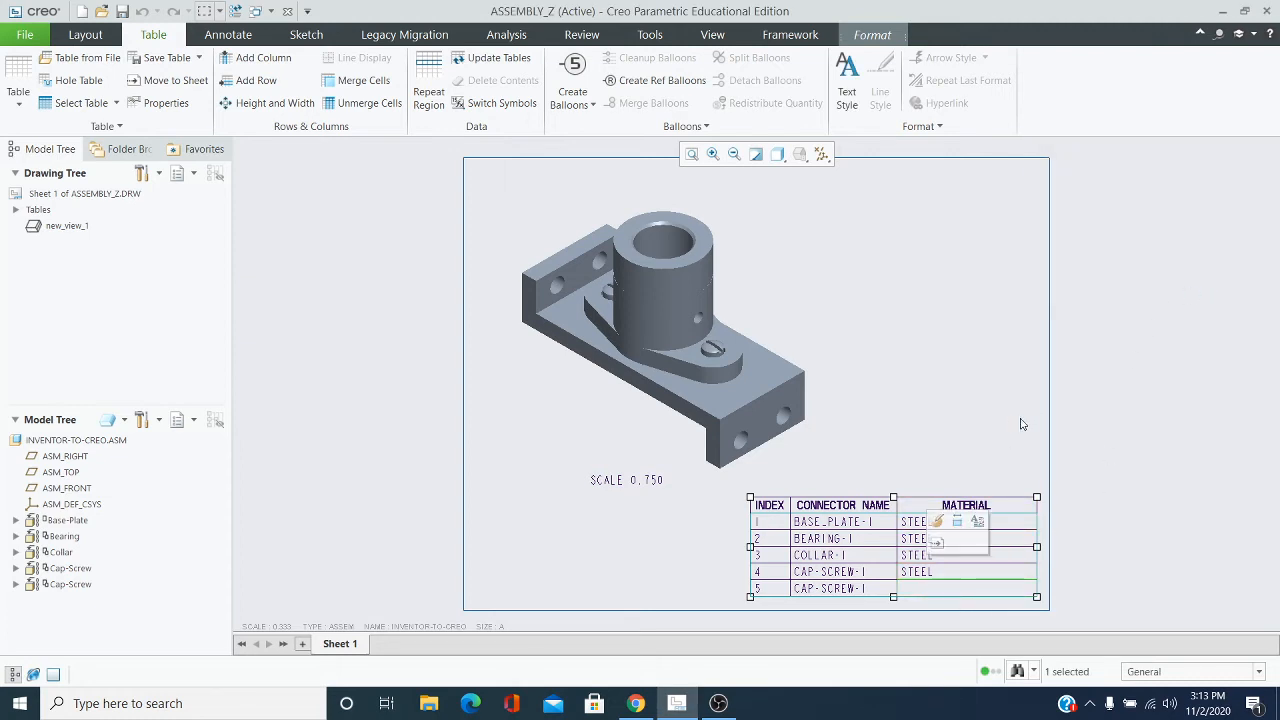
pyautogui.click(977, 523)
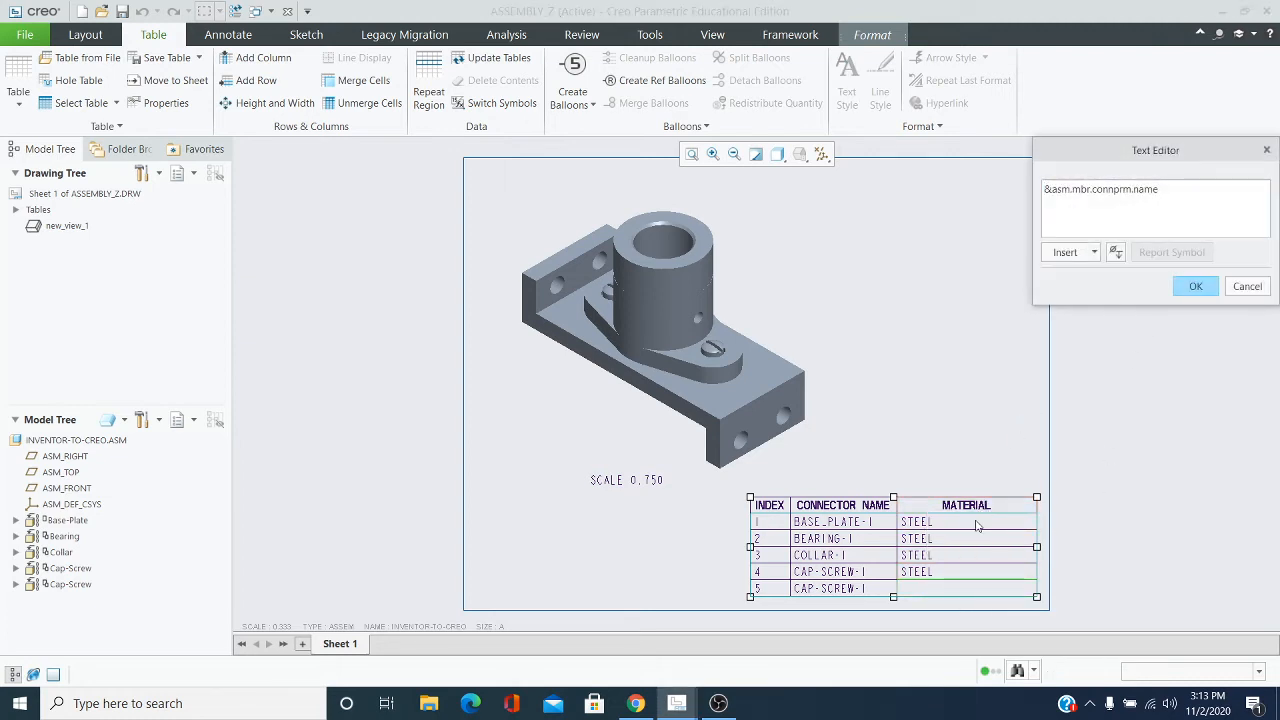
pyautogui.moveTo(1171, 190); pyautogui.dragTo(1040, 196)
pyautogui.press('Delete')
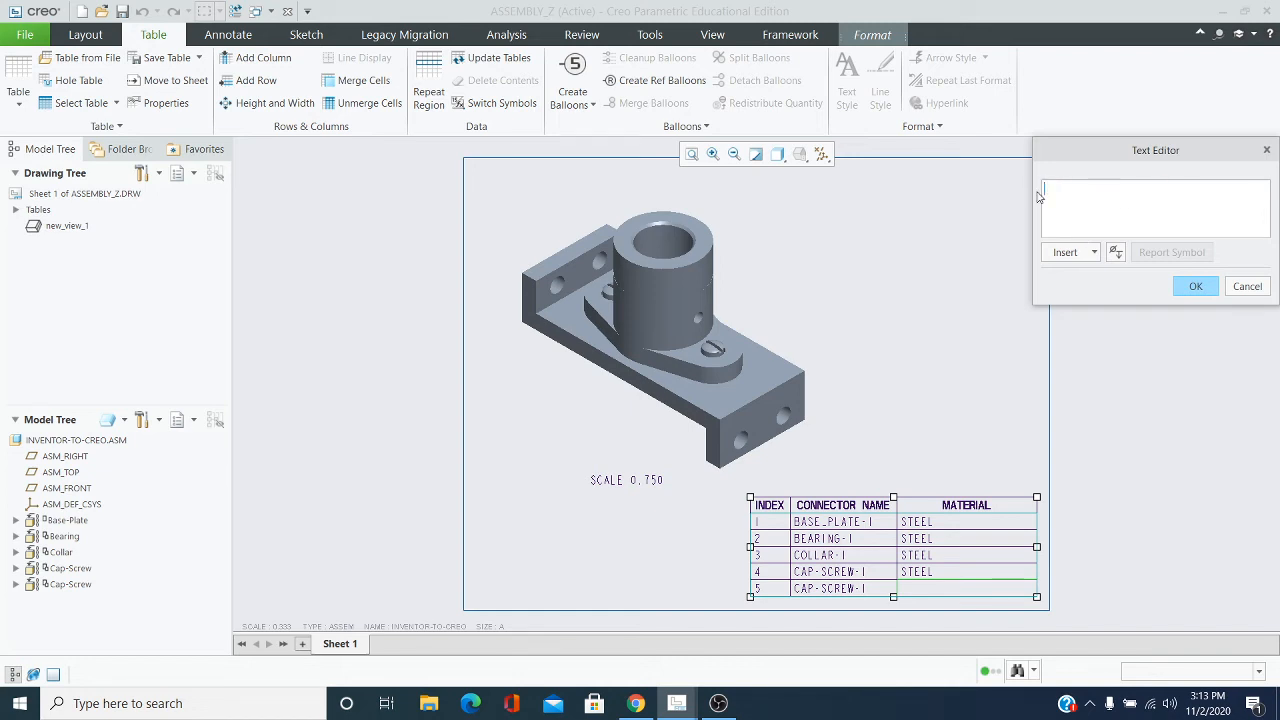
pyautogui.write('STEEL')
pyautogui.click(1207, 293)
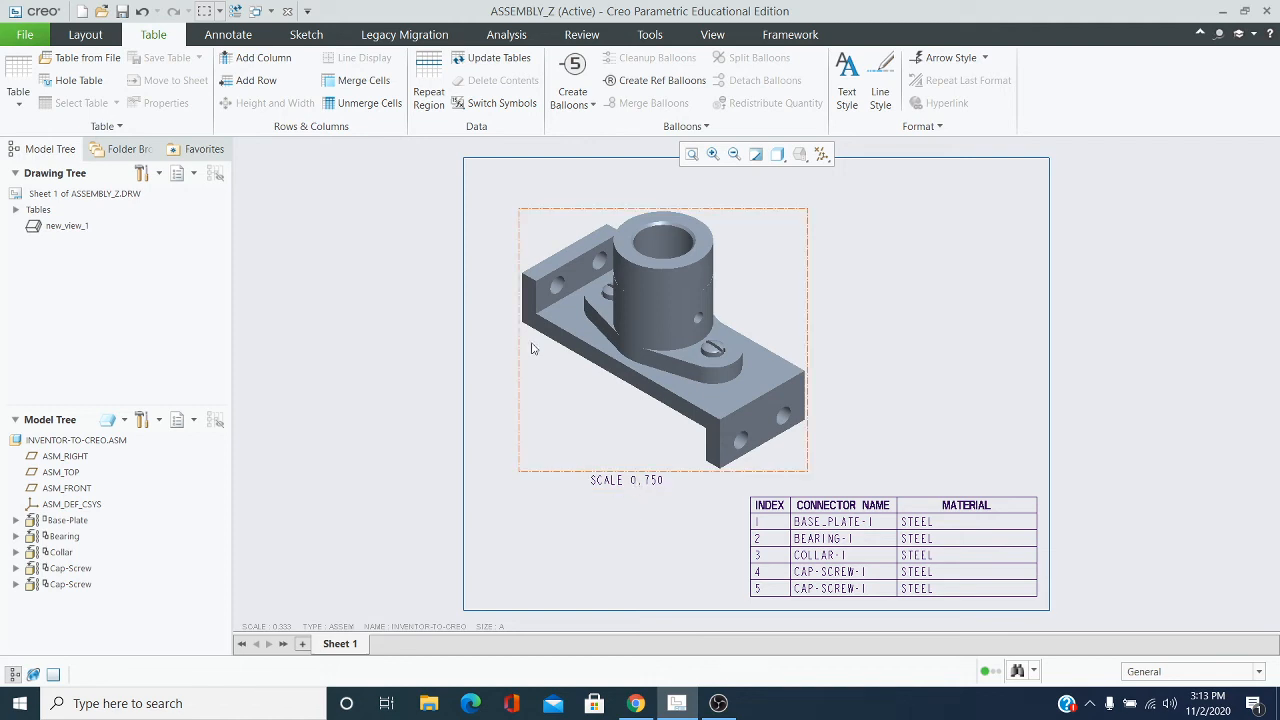
# Create balloons for all components on the isometric view and move balloon 1 down and inward, closer to the base plate's front edge
pyautogui.click(593, 105)
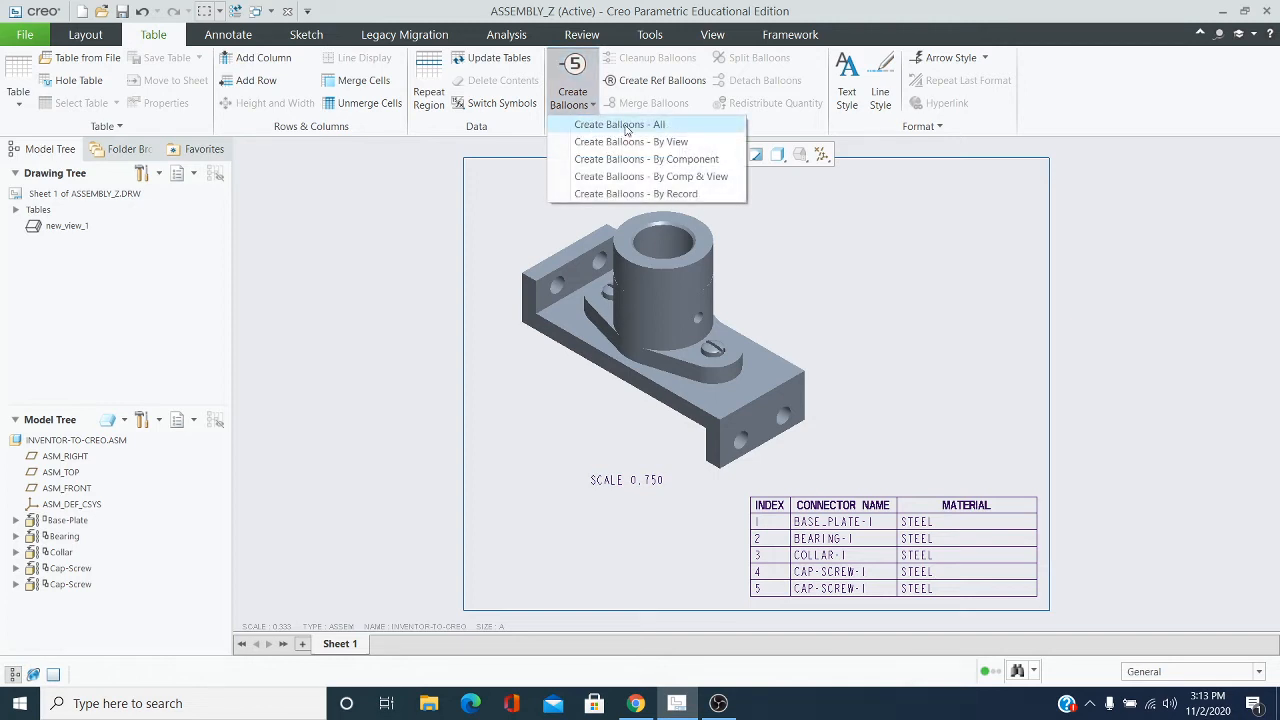
pyautogui.click(627, 128)
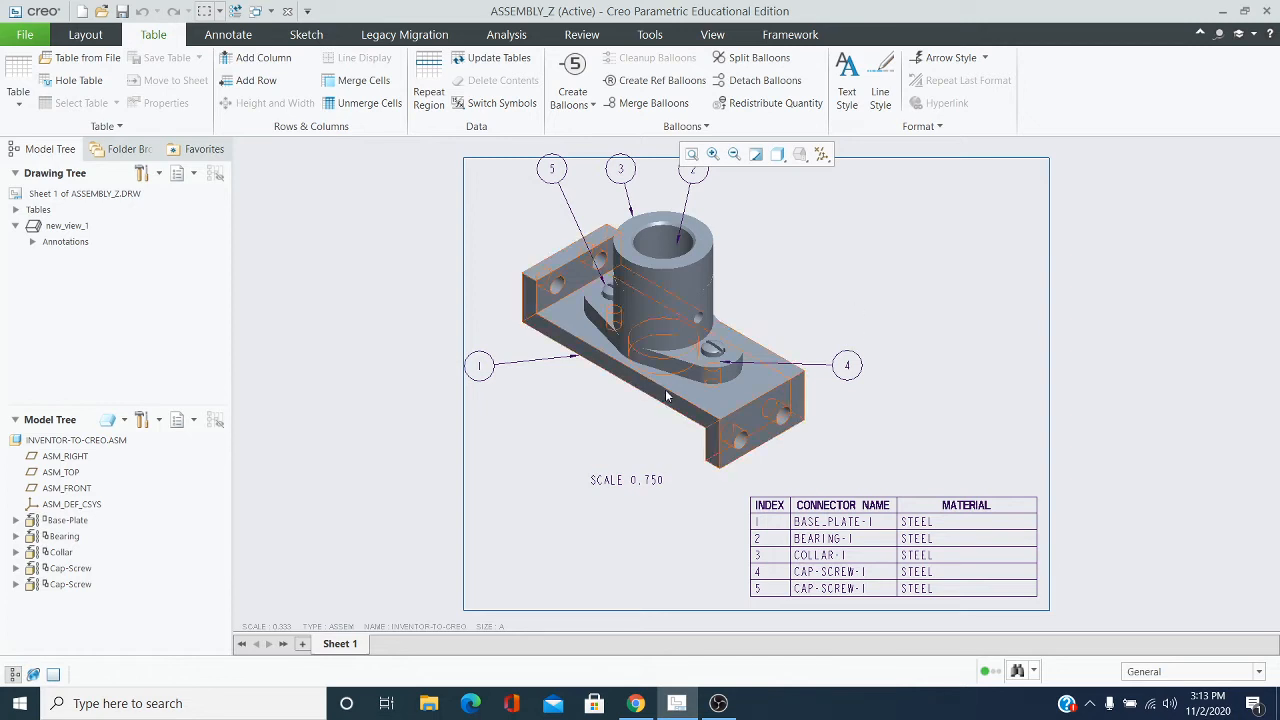
pyautogui.scroll(2, 592, 378)
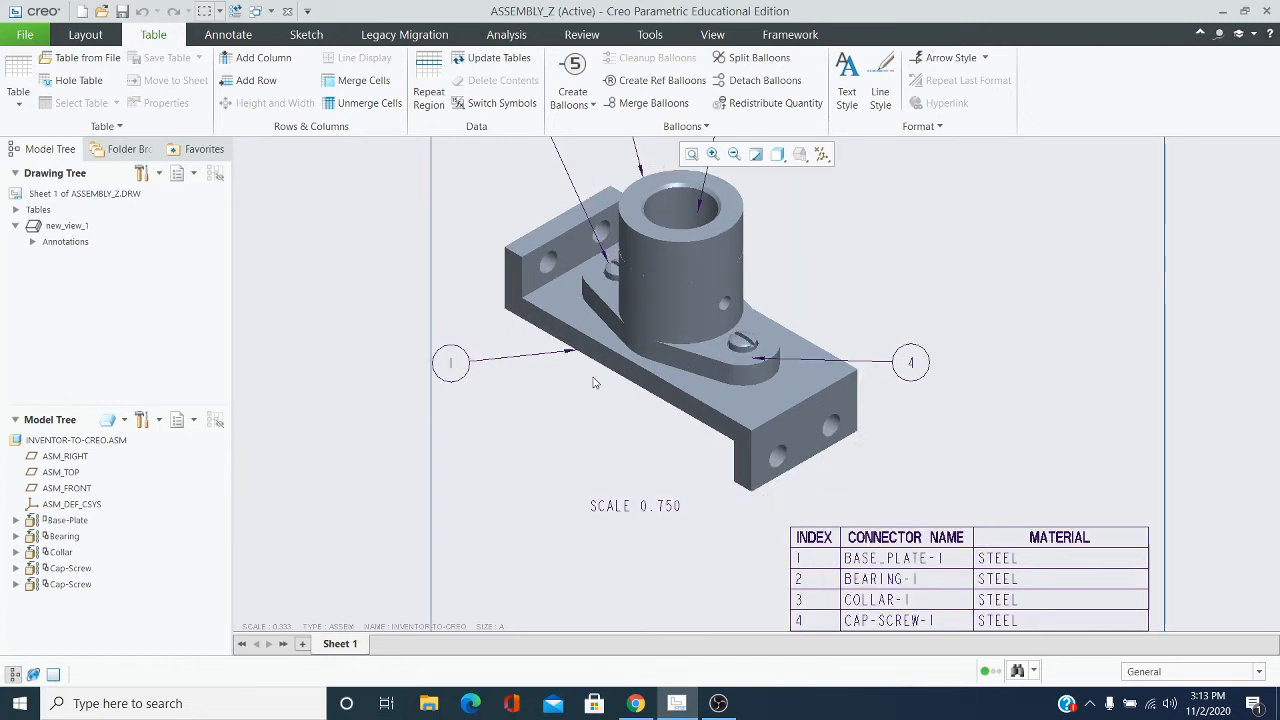
pyautogui.click(450, 368)
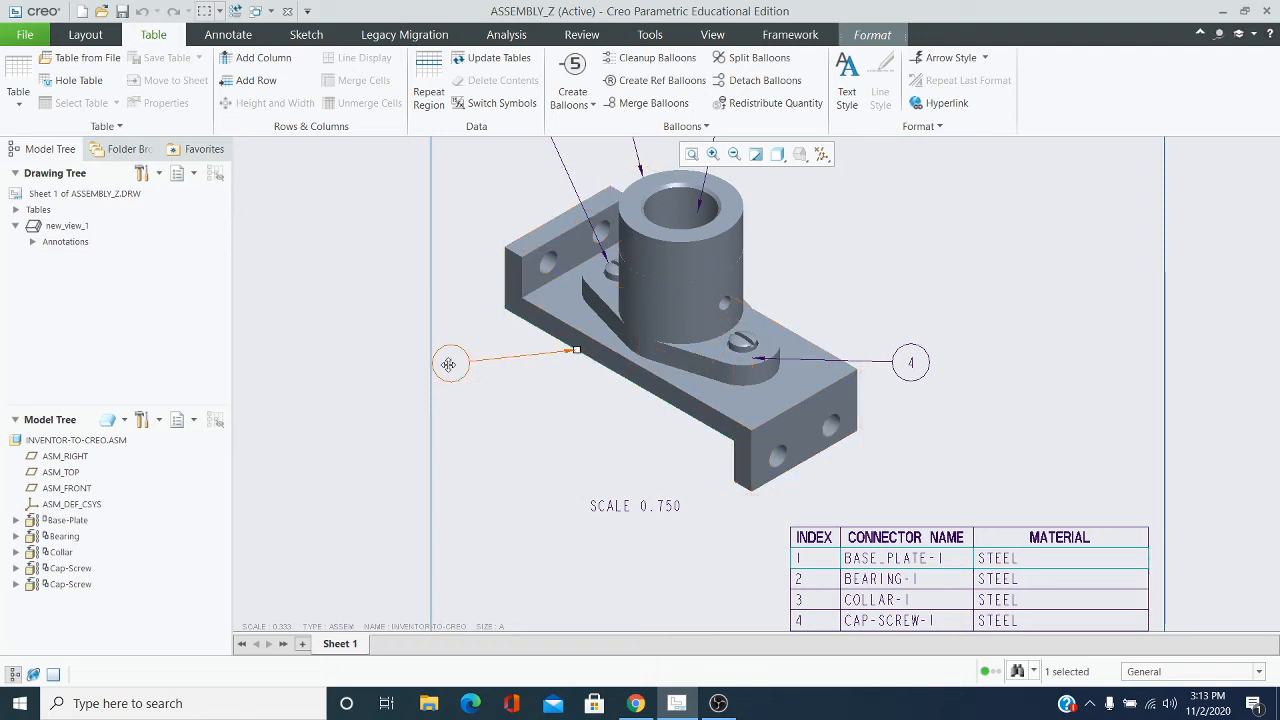
pyautogui.moveTo(449, 363); pyautogui.dragTo(503, 403)
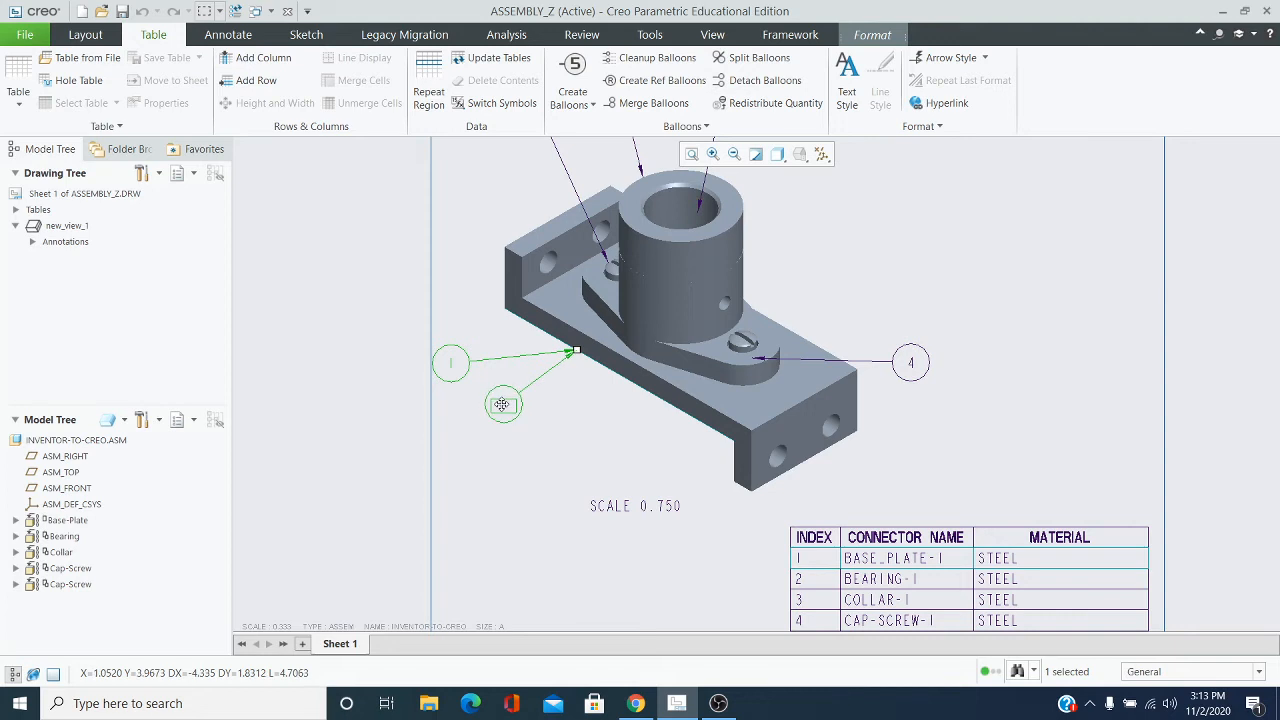
pyautogui.click(557, 417)
pyautogui.click(974, 251)
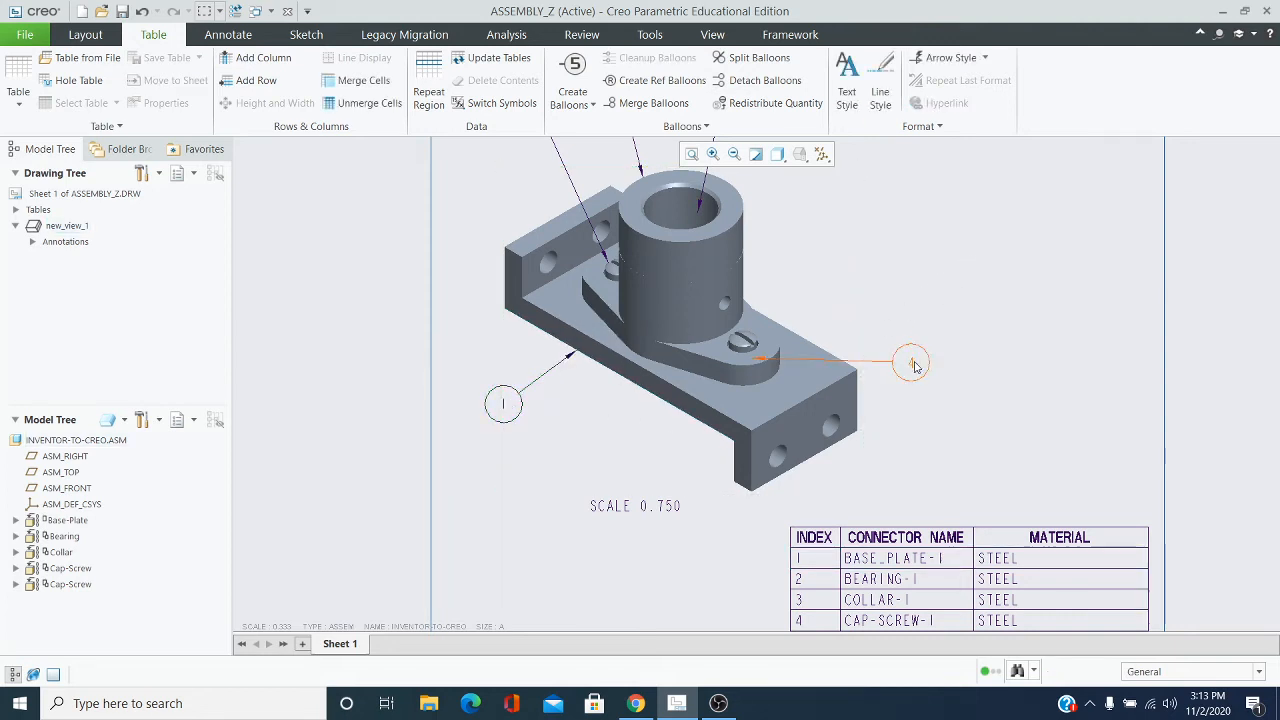
# Reattach balloon 4's leader to the front cap screw's head and move the balloon up and inward above the screw
pyautogui.click(910, 362)
pyautogui.scroll(-2, 752, 362)
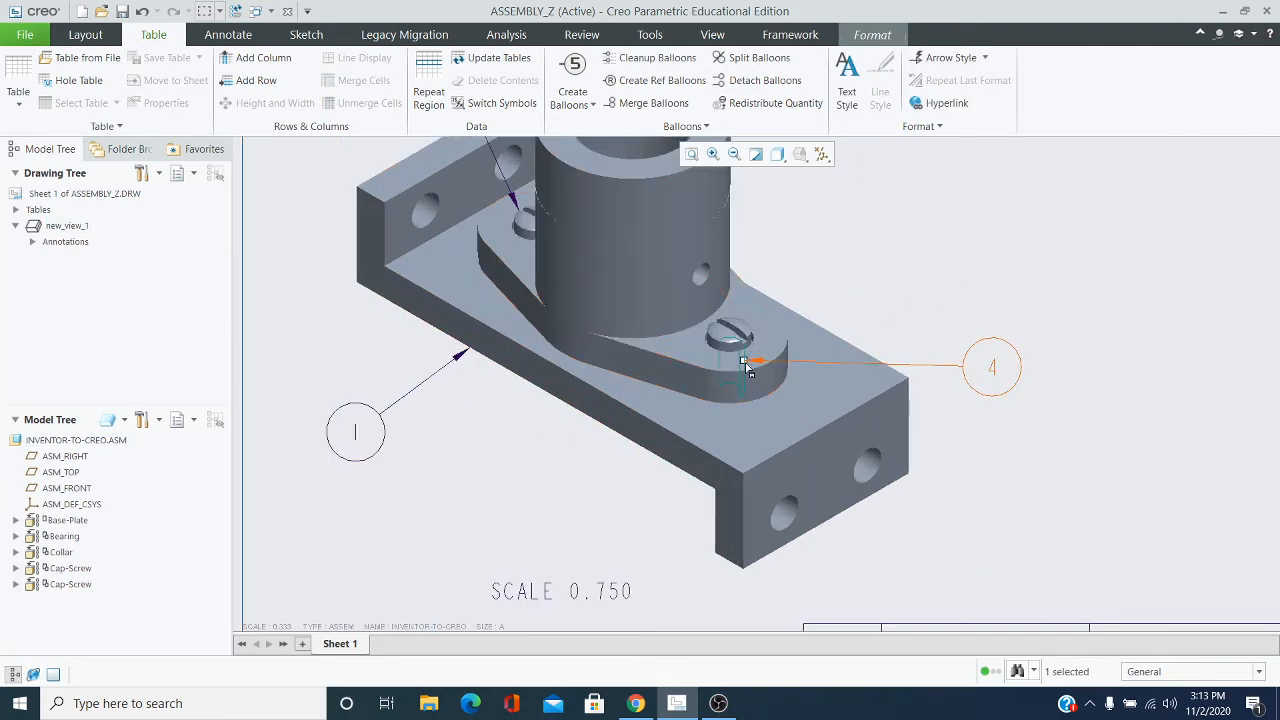
pyautogui.moveTo(745, 366); pyautogui.dragTo(752, 325)
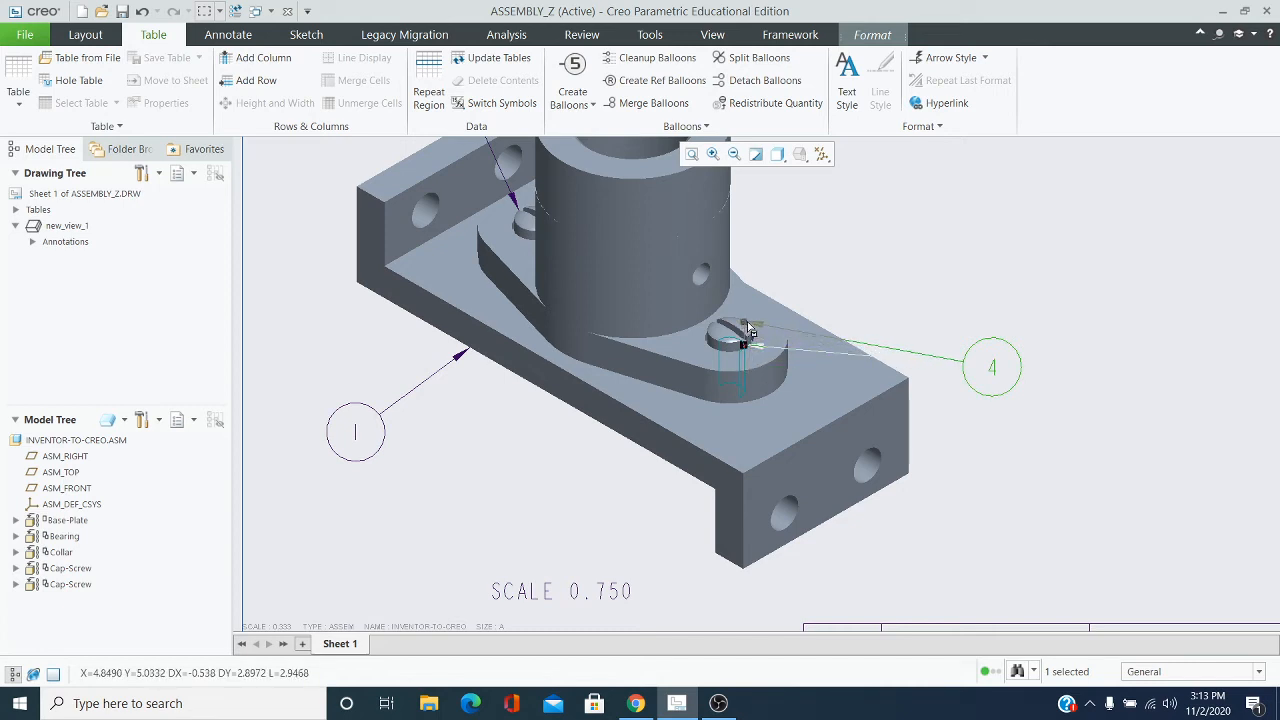
pyautogui.moveTo(990, 372); pyautogui.dragTo(878, 233)
pyautogui.click(1010, 272)
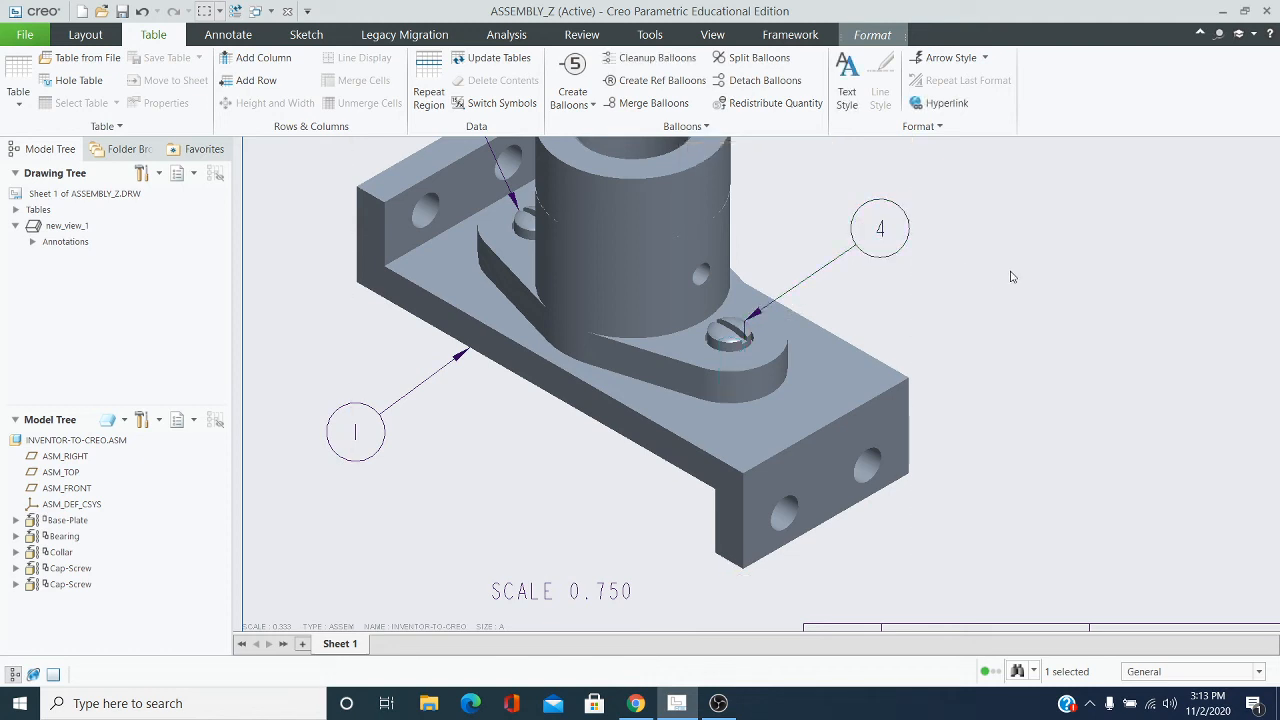
# Move balloon 5 down and outward so that it sits above the base plate's rear upright flange
pyautogui.scroll(2, 1008, 272)
pyautogui.moveTo(1007, 272); pyautogui.dragTo(973, 460, button='middle')
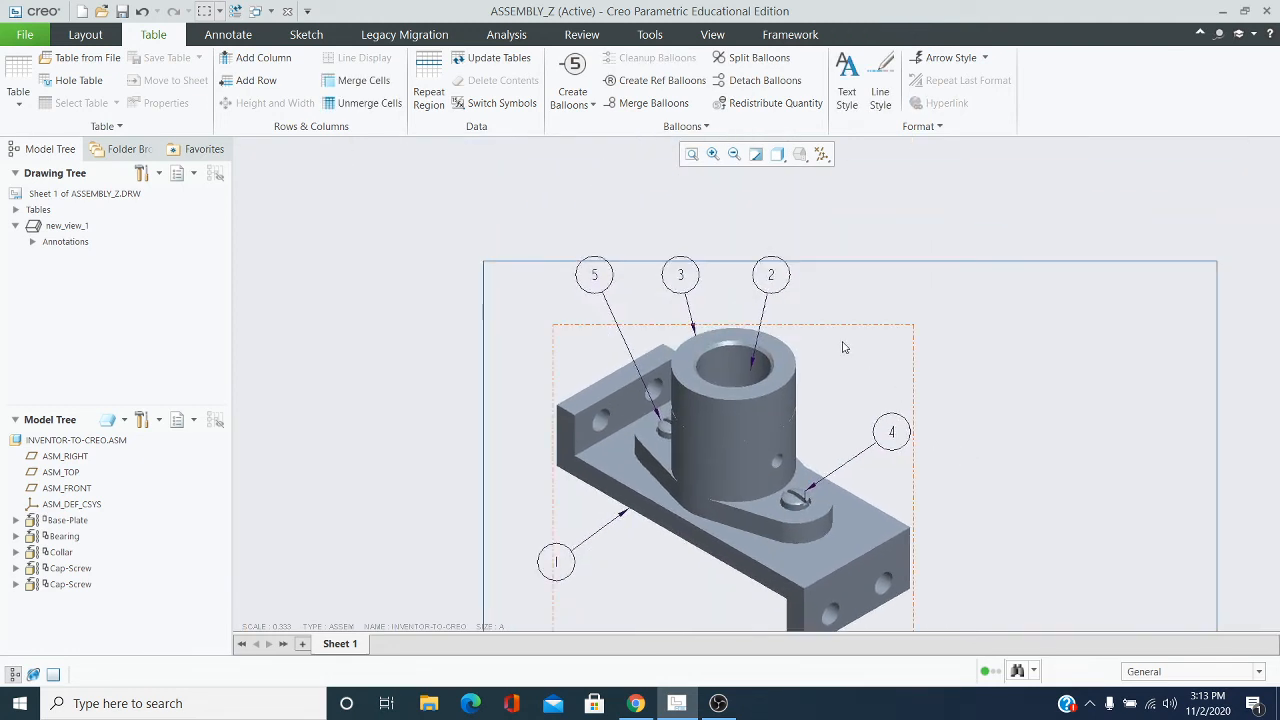
pyautogui.scroll(-1, 583, 304)
pyautogui.moveTo(583, 304); pyautogui.dragTo(712, 272, button='middle')
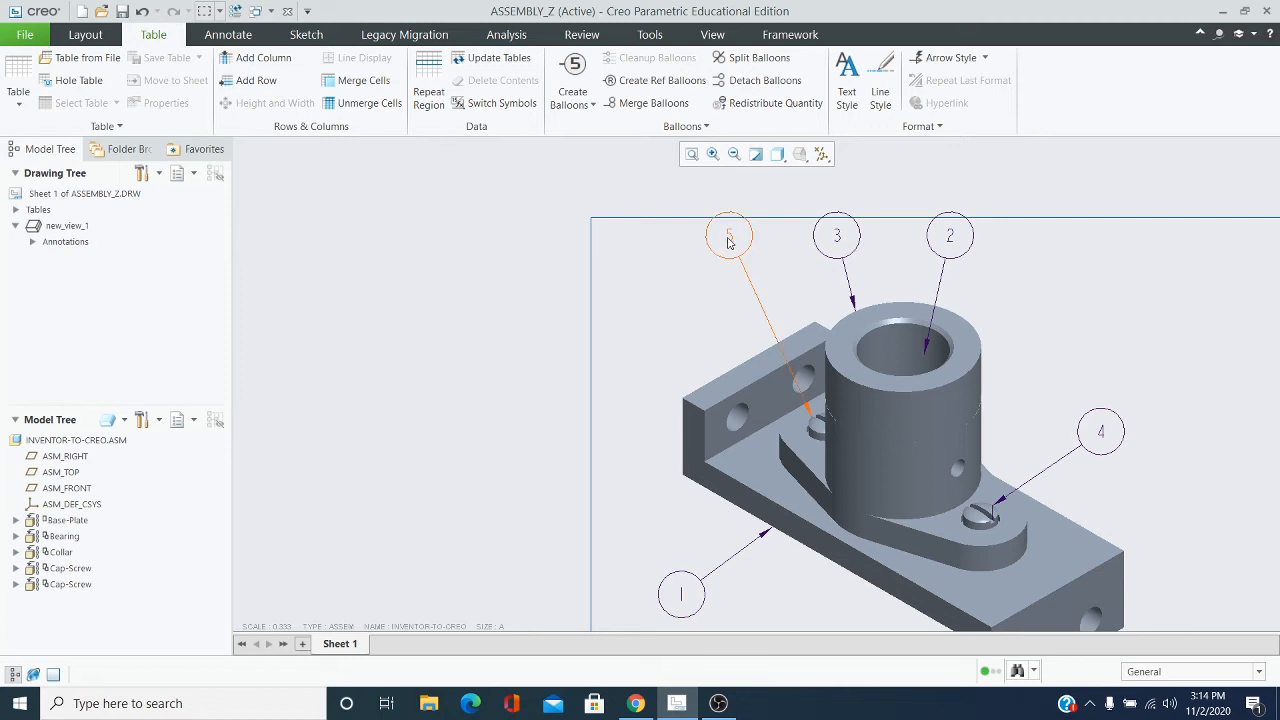
pyautogui.click(750, 258)
pyautogui.scroll(-1, 802, 420)
pyautogui.scroll(-3, 810, 420)
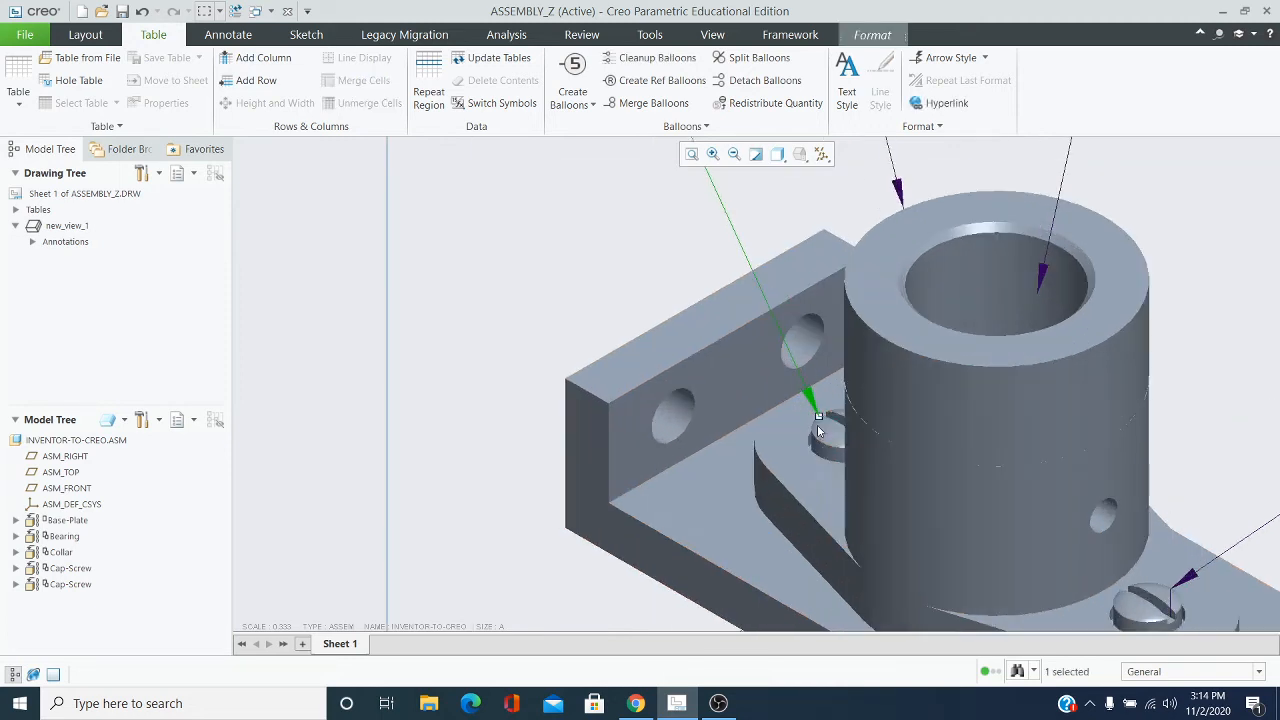
pyautogui.scroll(3, 818, 422)
pyautogui.scroll(2, 818, 422)
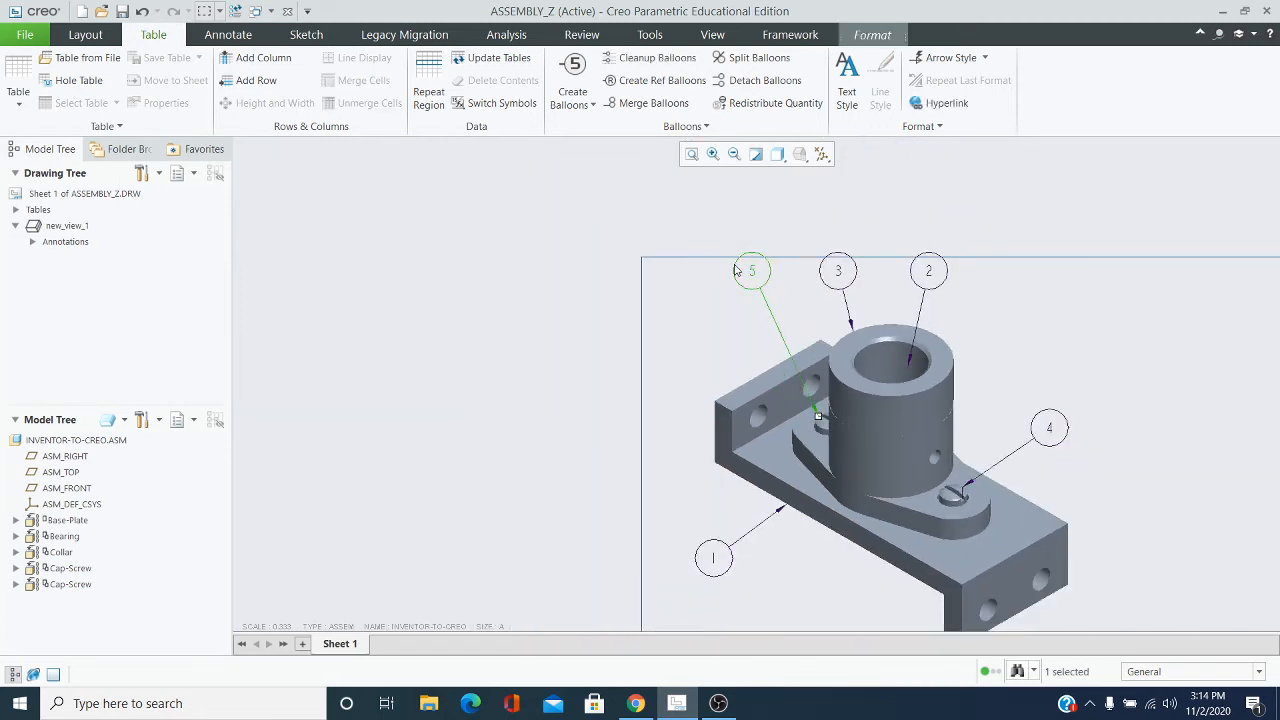
pyautogui.moveTo(749, 268); pyautogui.dragTo(720, 310)
pyautogui.click(958, 291)
# Move balloon 3 straight down a little, closer to the collar's upper rim
pyautogui.scroll(-2, 925, 272)
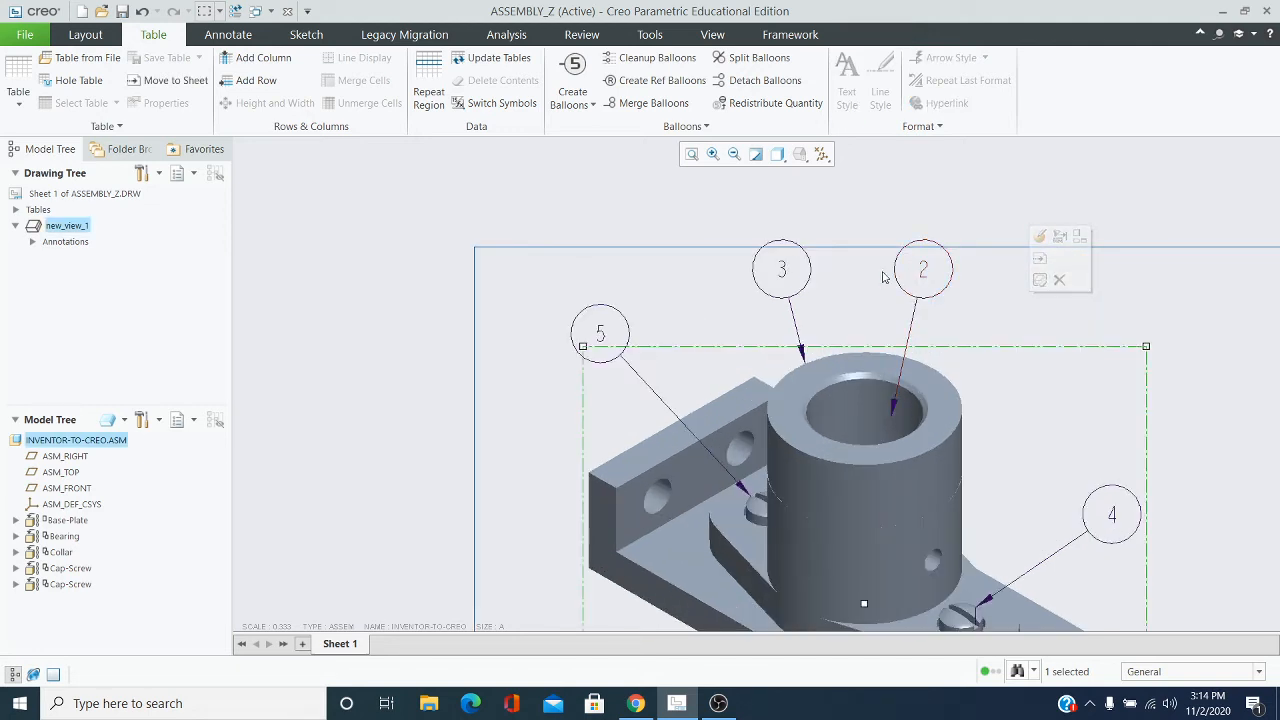
pyautogui.click(780, 270)
pyautogui.moveTo(780, 270); pyautogui.dragTo(781, 300)
pyautogui.click(1030, 338)
# Shift balloon 2's arrowhead slightly toward the bore's centre and lower the balloon to about the height of balloon 3
pyautogui.moveTo(1026, 340)
pyautogui.mouseDown(button='middle')
pyautogui.moveTo(843, 206)
pyautogui.moveTo(820, 258)
pyautogui.mouseUp(button='middle')
pyautogui.click(717, 205)
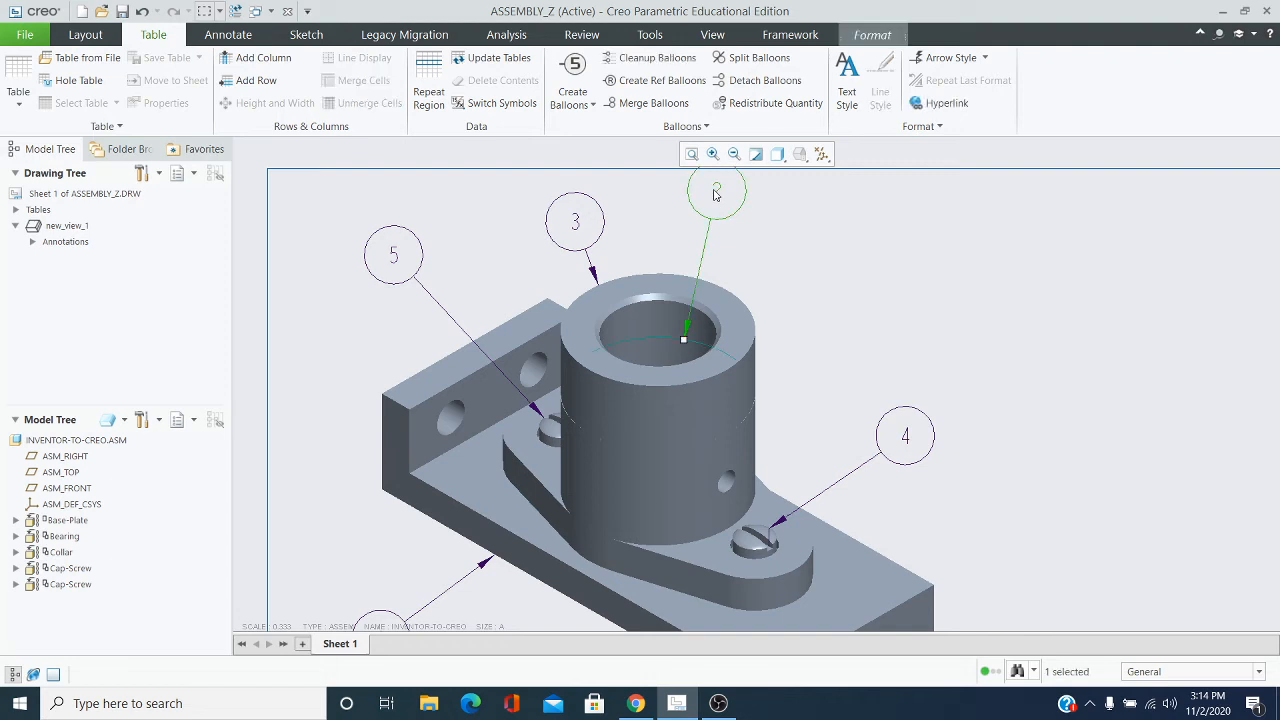
pyautogui.moveTo(684, 340); pyautogui.dragTo(665, 338)
pyautogui.moveTo(716, 193); pyautogui.dragTo(731, 219)
pyautogui.click(828, 242)
pyautogui.scroll(1, 850, 286)
pyautogui.moveTo(851, 284)
pyautogui.mouseDown(button='middle')
pyautogui.moveTo(814, 215)
pyautogui.moveTo(798, 229)
pyautogui.mouseUp(button='middle')
pyautogui.scroll(1, 880, 268)
pyautogui.moveTo(908, 280); pyautogui.dragTo(790, 318, button='middle')
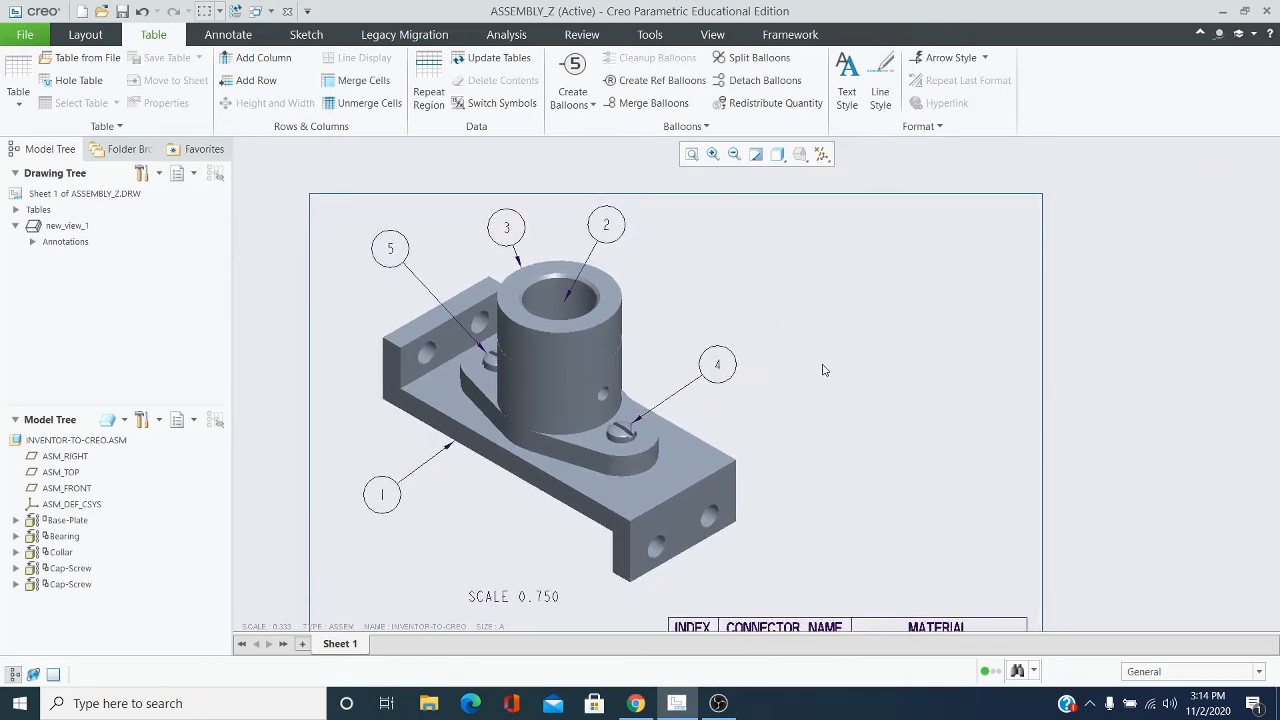
pyautogui.moveTo(823, 366)
pyautogui.mouseDown(button='middle')
pyautogui.moveTo(760, 234)
pyautogui.moveTo(773, 290)
pyautogui.mouseUp(button='middle')
pyautogui.scroll(1, 806, 322)
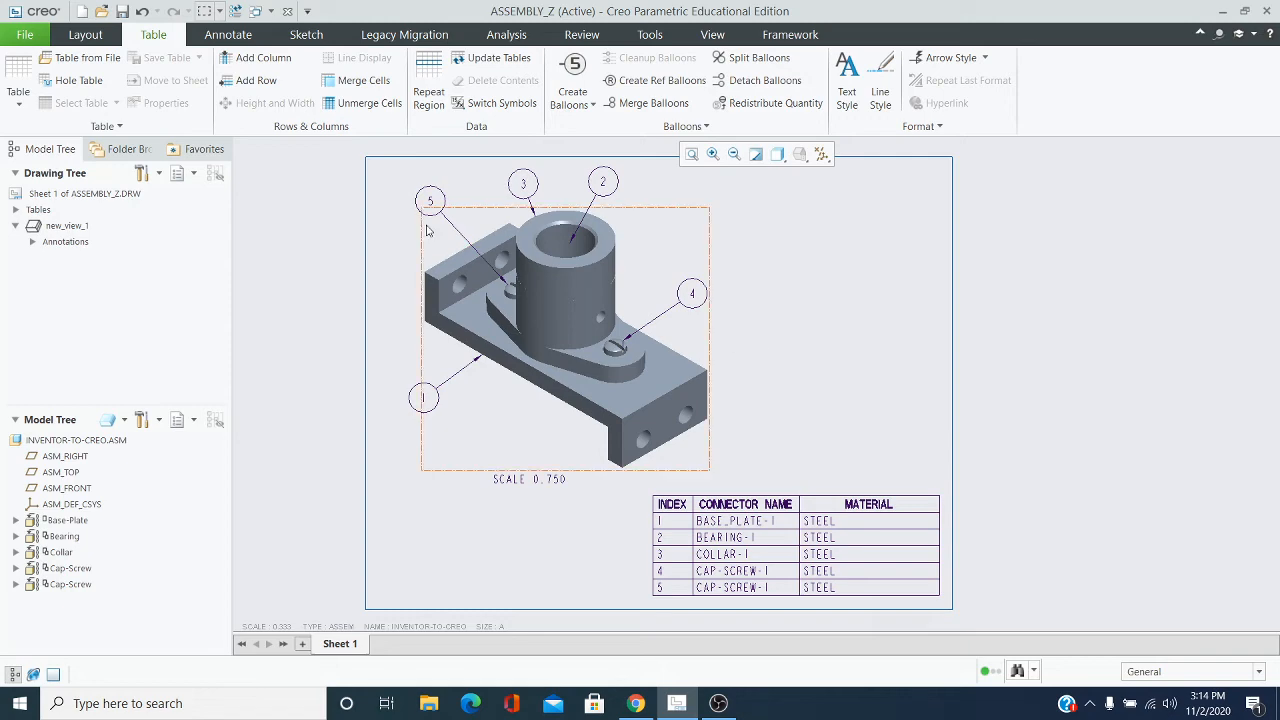
# Try to save a copy of the drawing under the name ASSEMBLY_Z
pyautogui.click(25, 36)
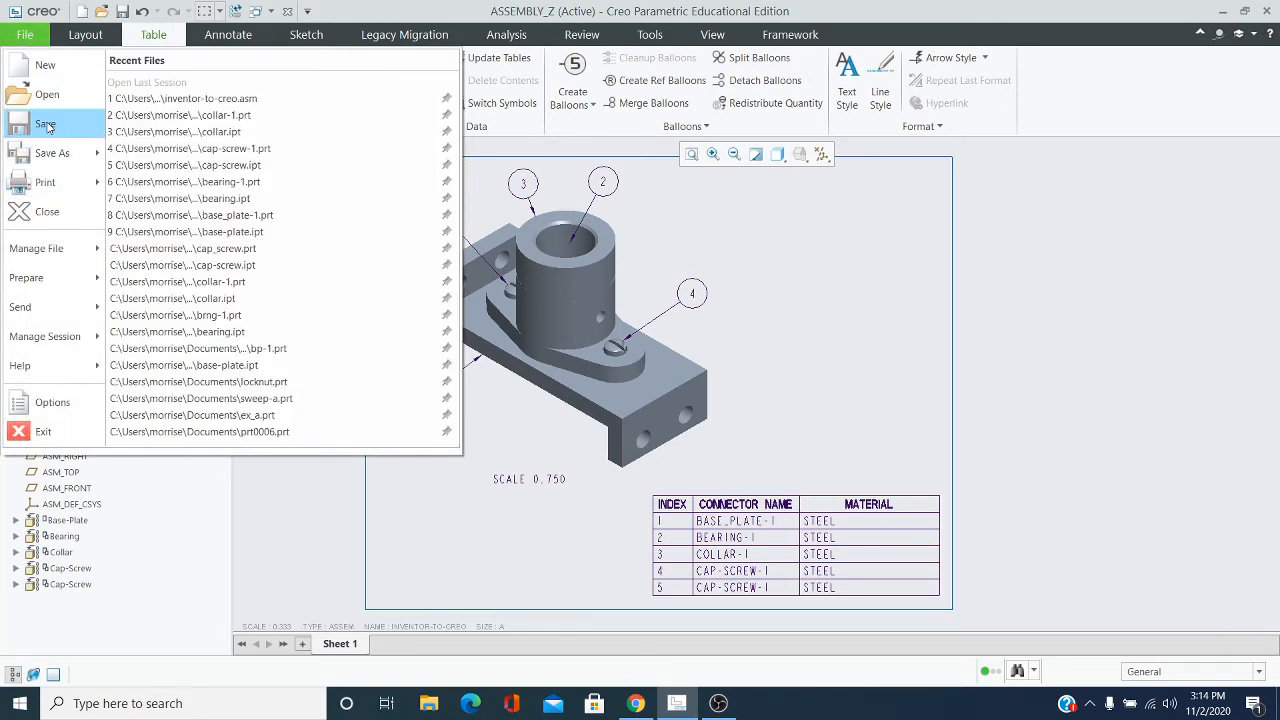
pyautogui.click(45, 153)
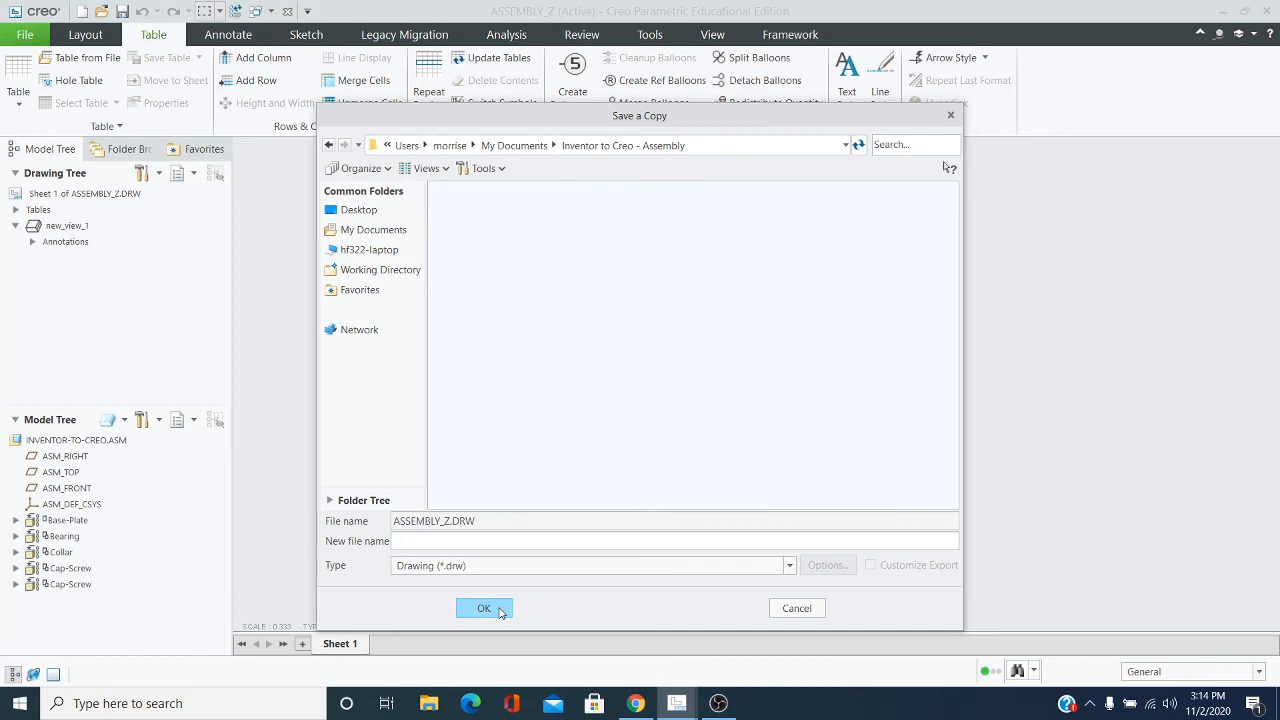
pyautogui.click(408, 540)
pyautogui.write('ASSEMBLY_Z')
pyautogui.click(494, 618)
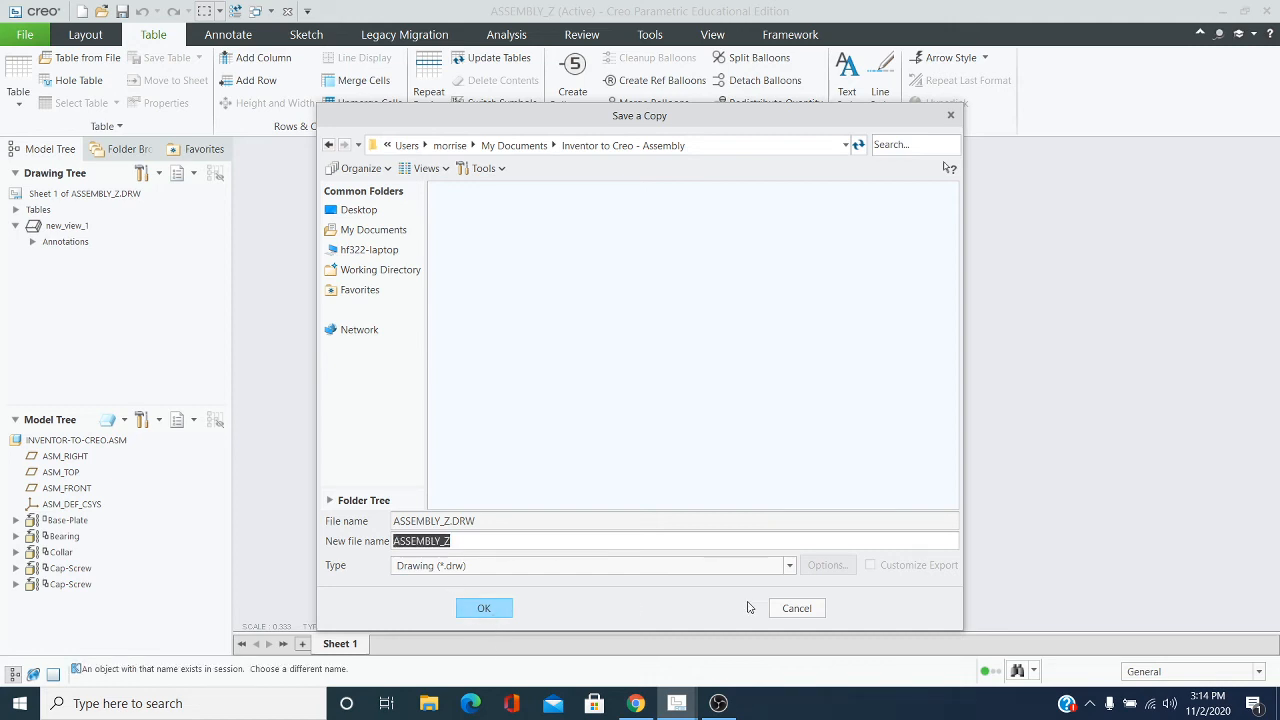
pyautogui.click(781, 609)
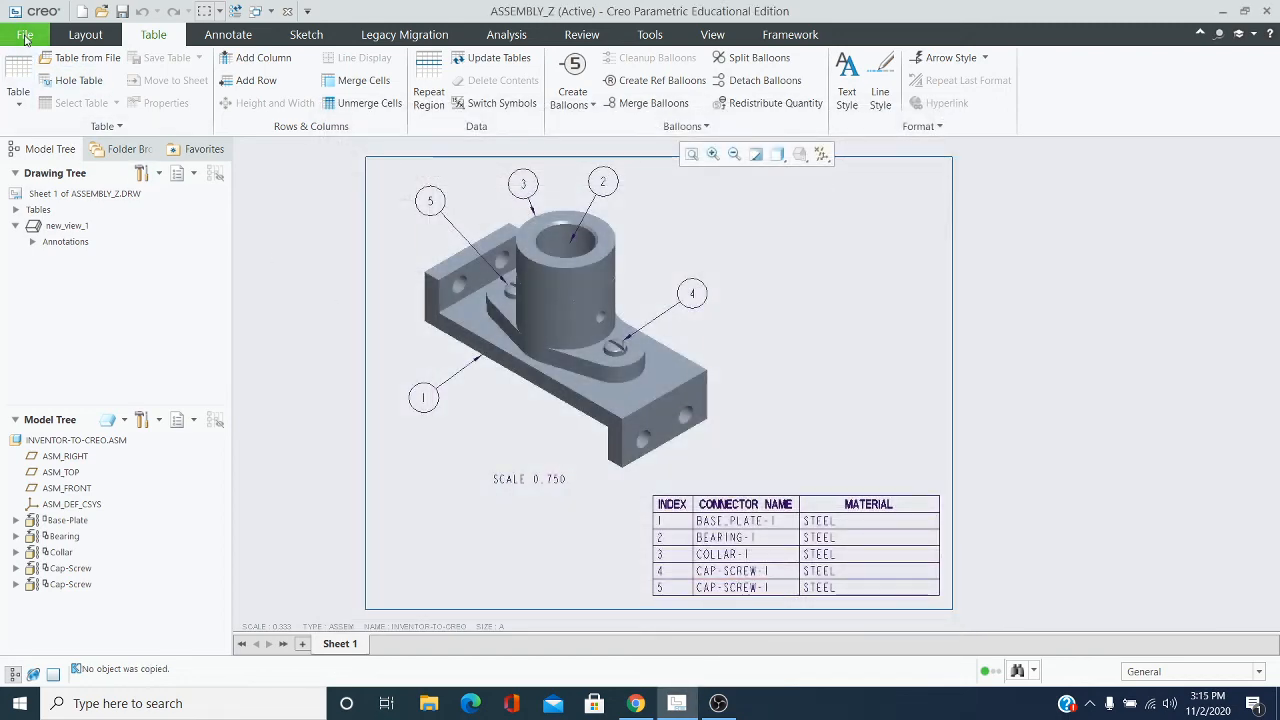
# Retry saving a copy of the drawing as ASSEMBLY_Z, clear the new file name and abandon the copy
pyautogui.click(24, 34)
pyautogui.moveTo(83, 164)
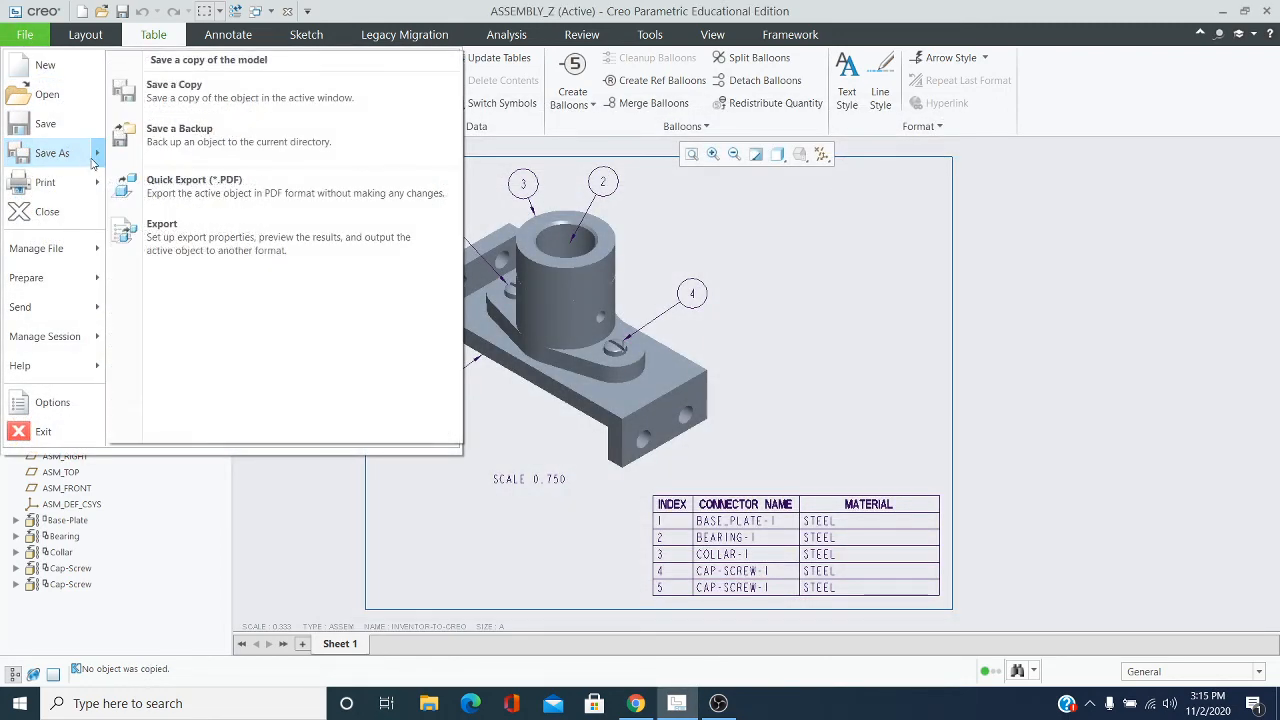
pyautogui.click(181, 86)
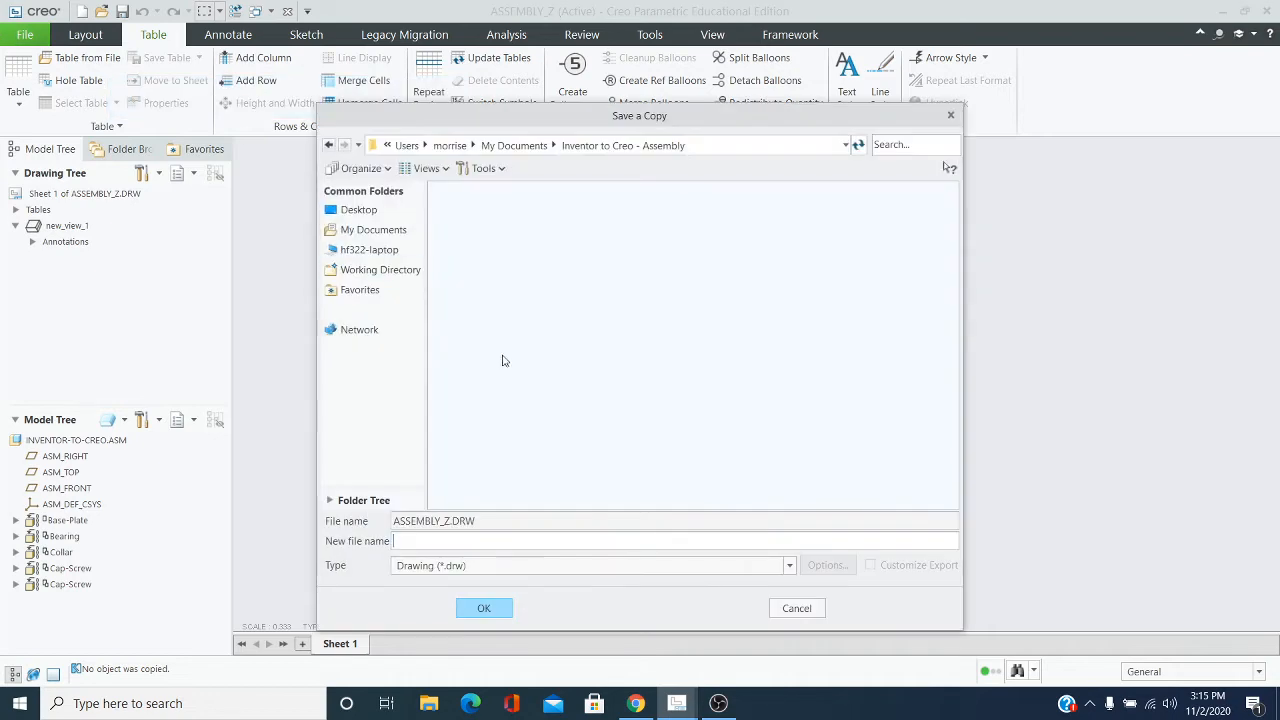
pyautogui.write('ASSEMBLY_Z')
pyautogui.click(481, 609)
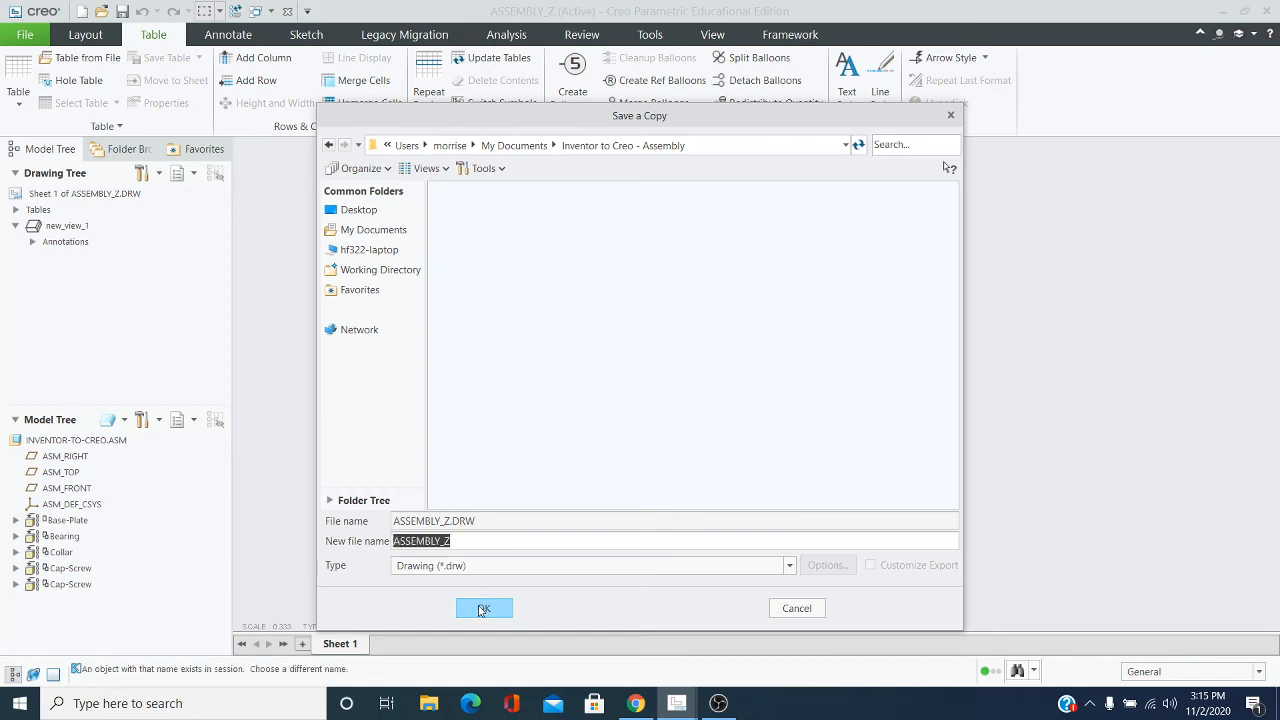
pyautogui.moveTo(458, 541); pyautogui.dragTo(378, 533)
pyautogui.press('BackSpace')
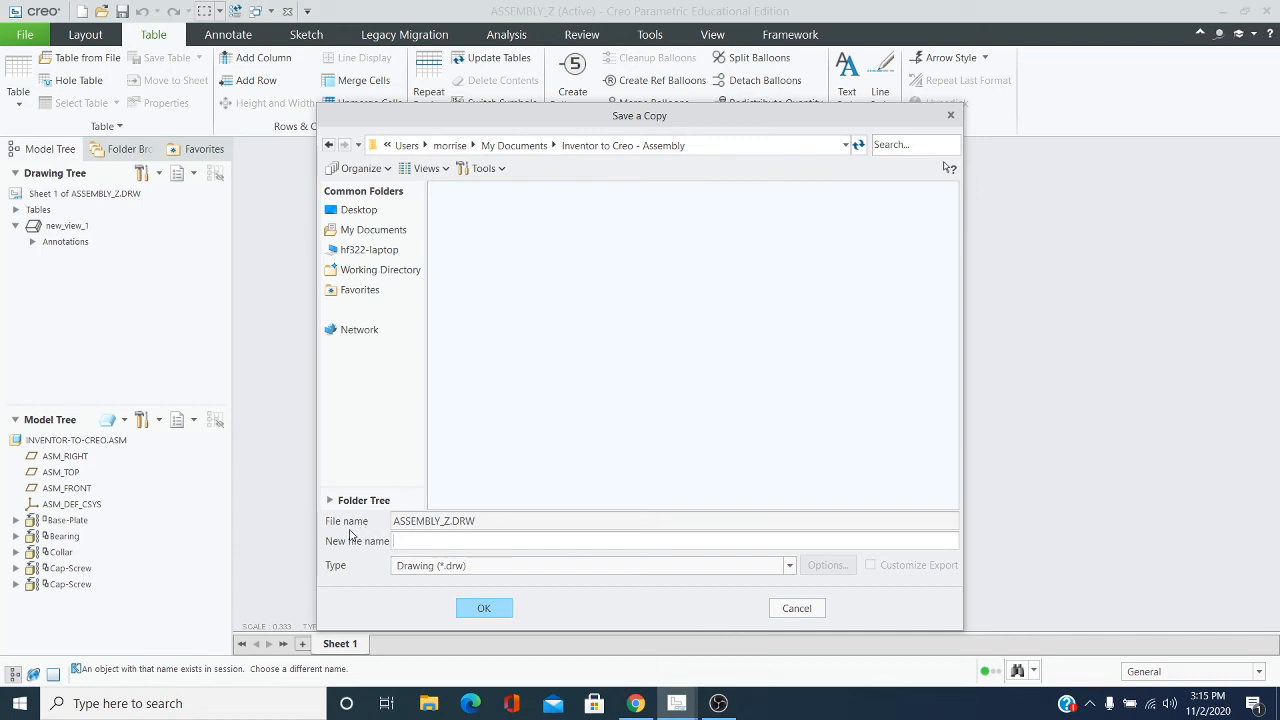
pyautogui.click(481, 606)
pyautogui.click(796, 608)
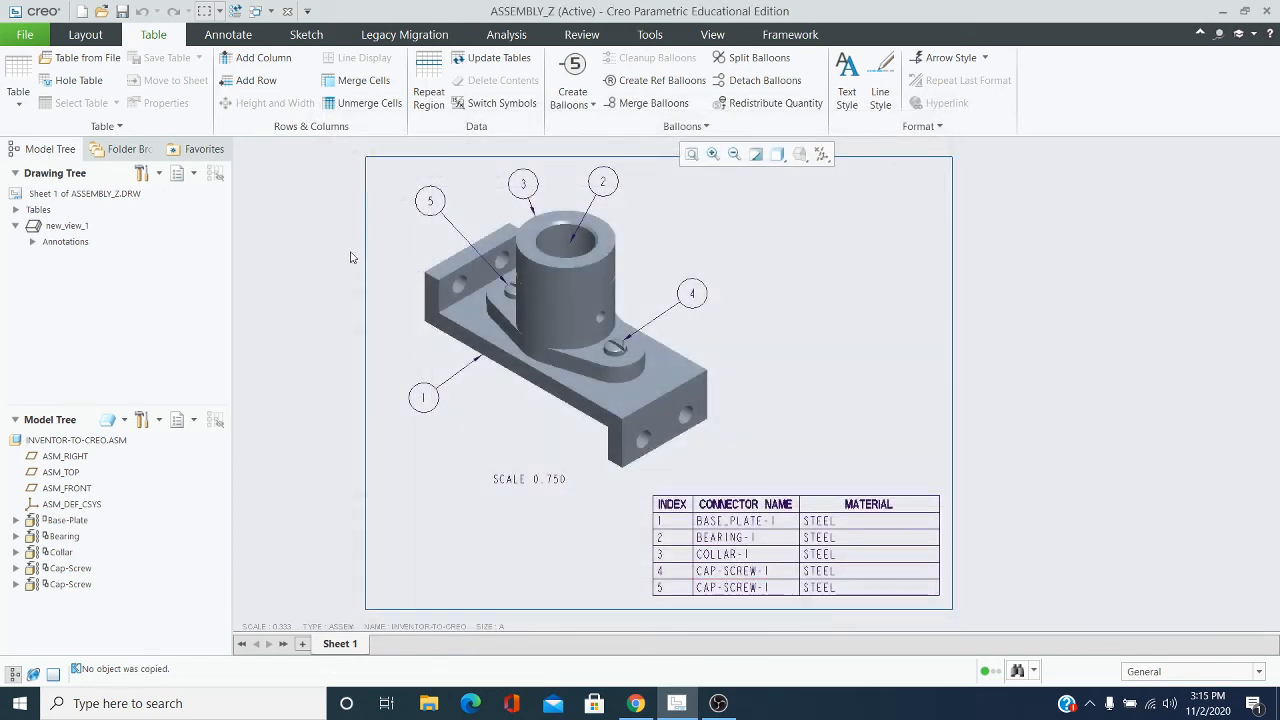
# Save the drawing ASSEMBLY_Z in the Inventor to Creo - Assembly folder
pyautogui.click(24, 34)
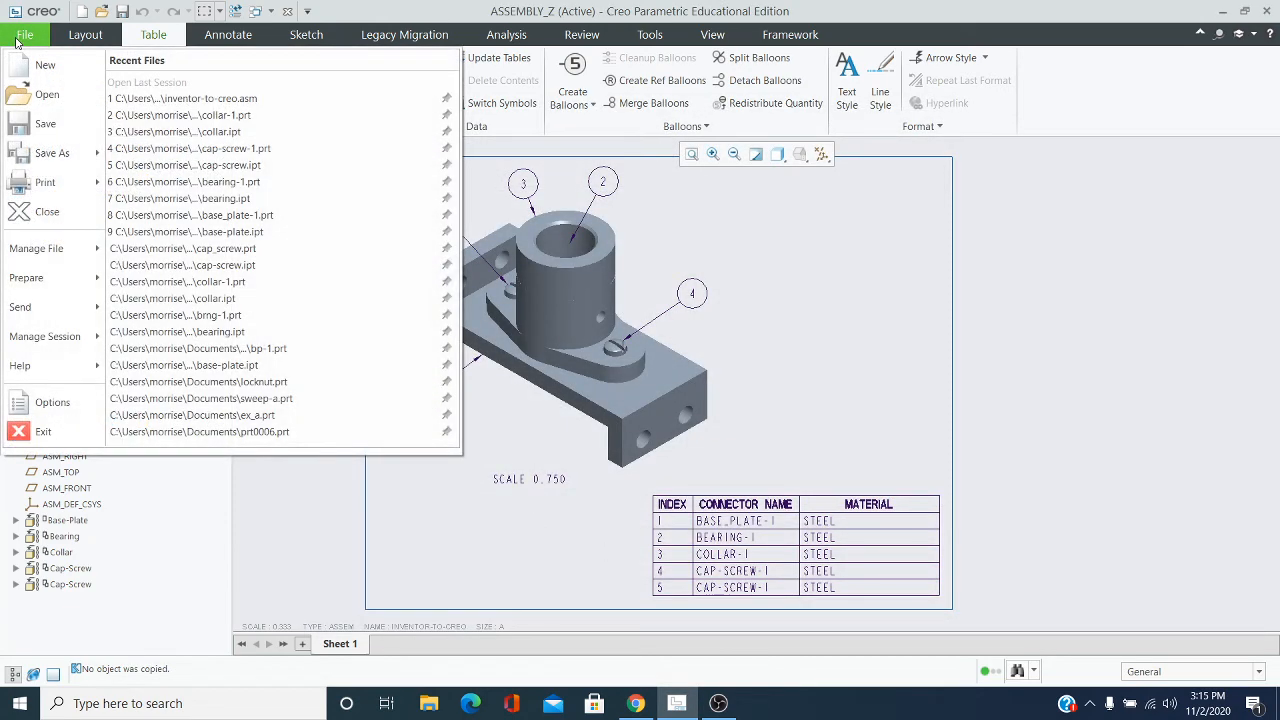
pyautogui.click(52, 125)
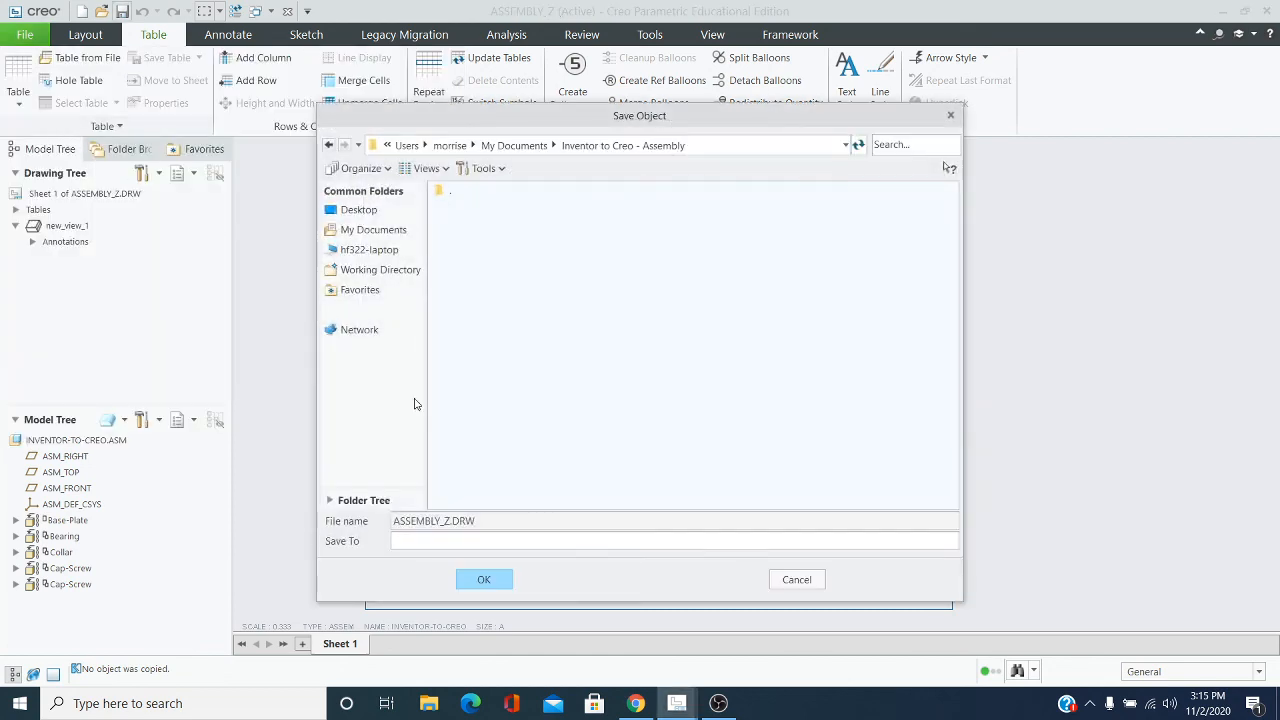
pyautogui.click(484, 582)
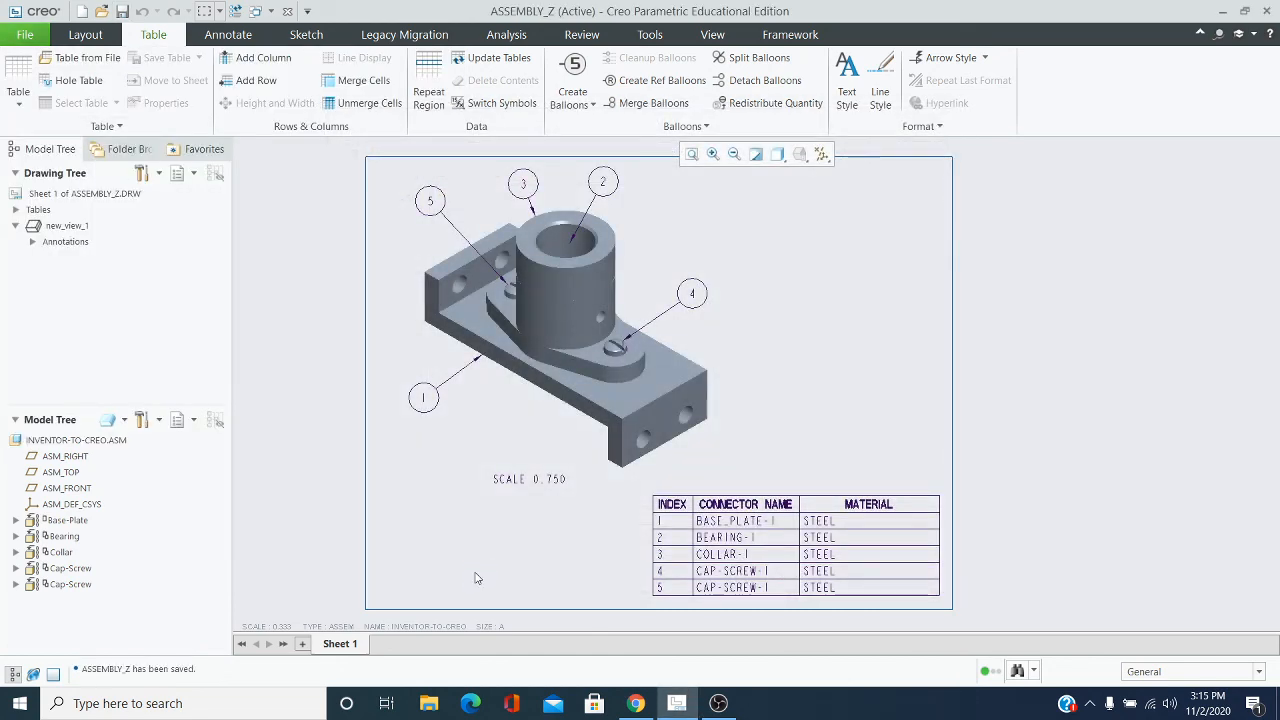
pyautogui.click(31, 30)
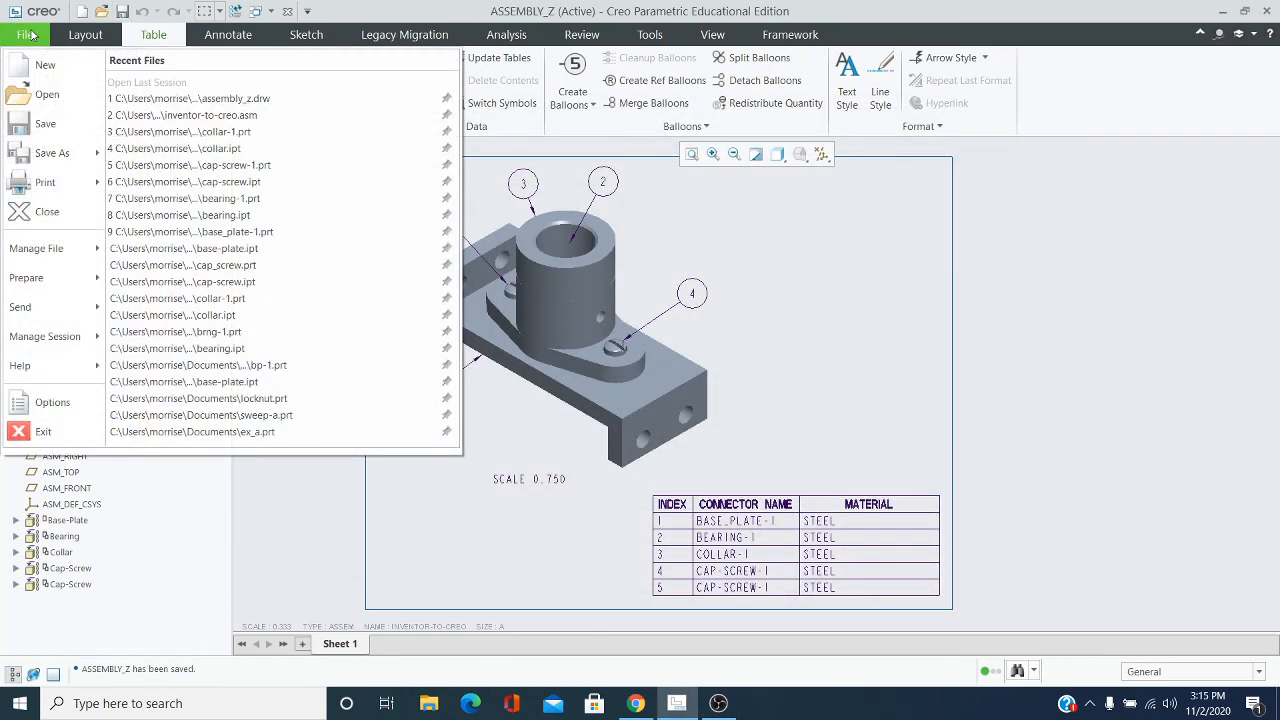
pyautogui.click(61, 124)
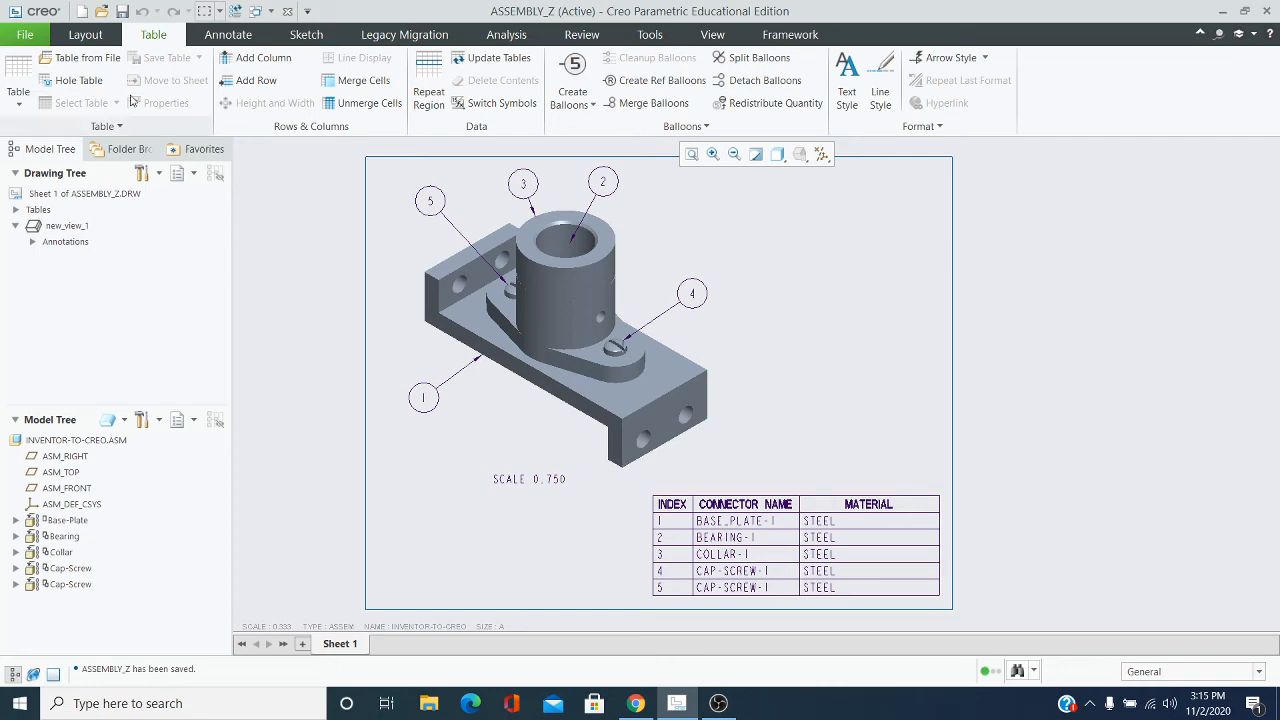
# Quick-export the assembly drawing to PDF
pyautogui.click(22, 36)
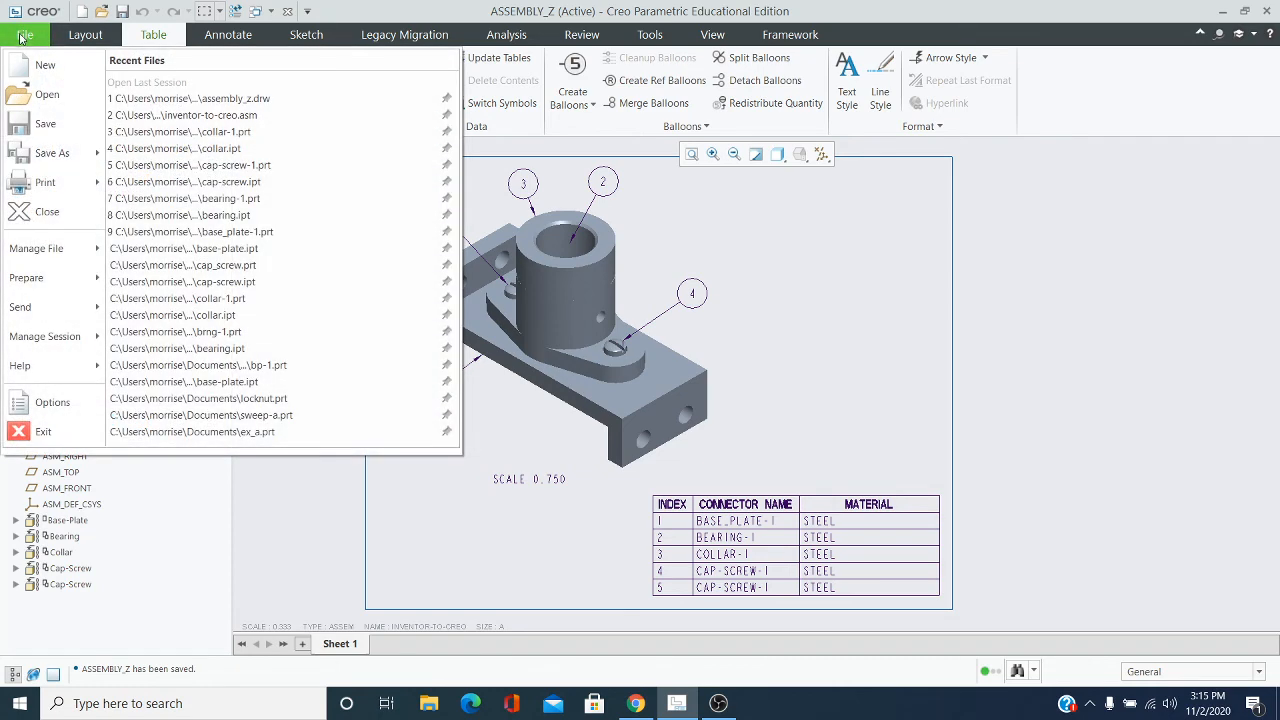
pyautogui.moveTo(86, 181)
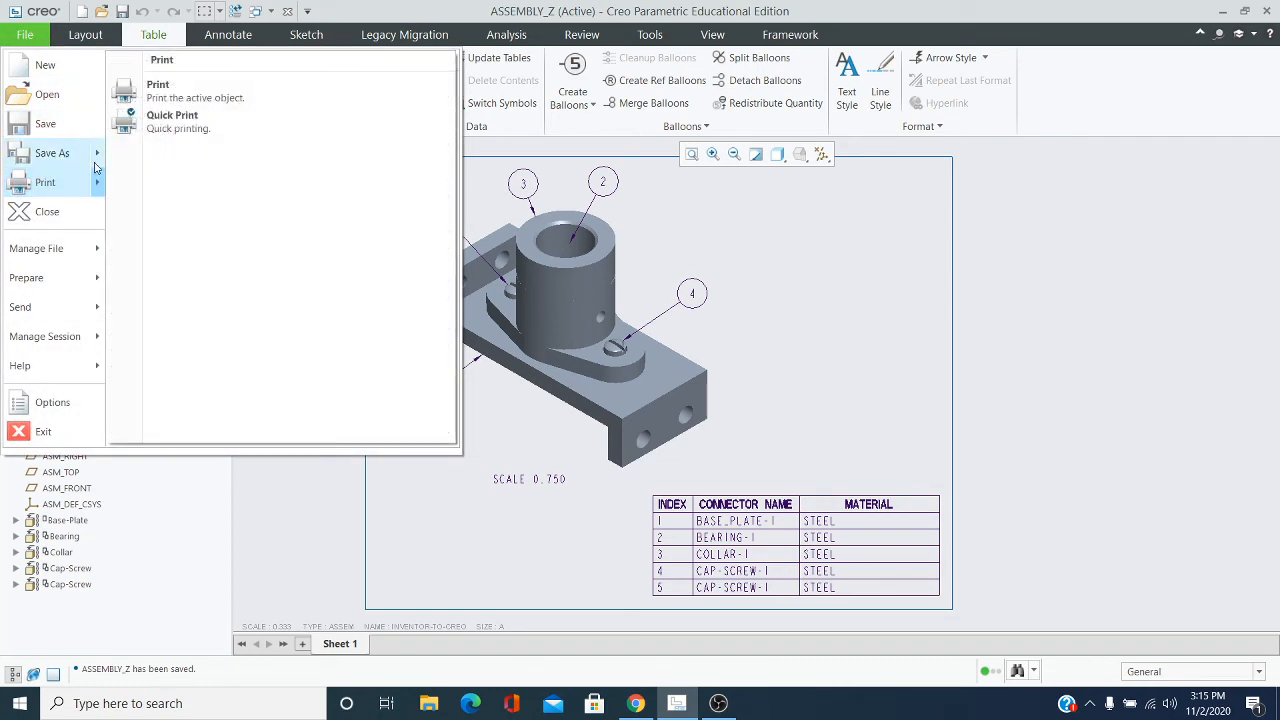
pyautogui.moveTo(98, 160)
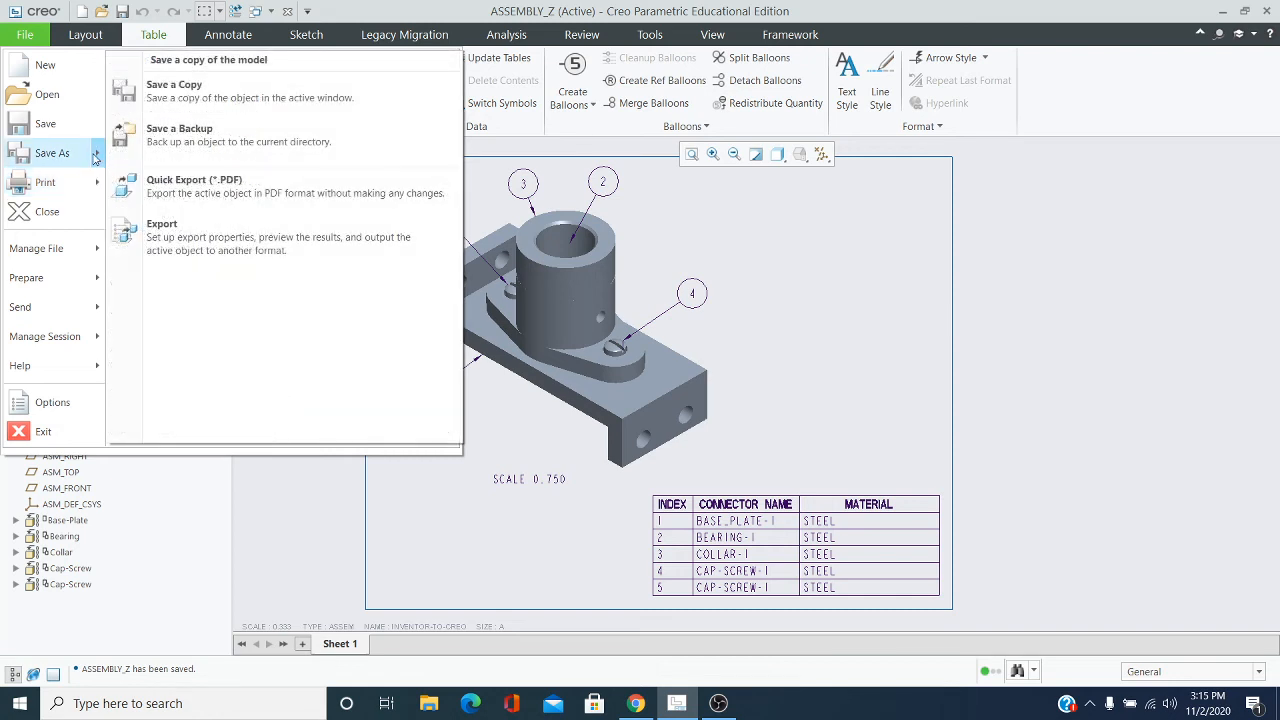
pyautogui.click(188, 182)
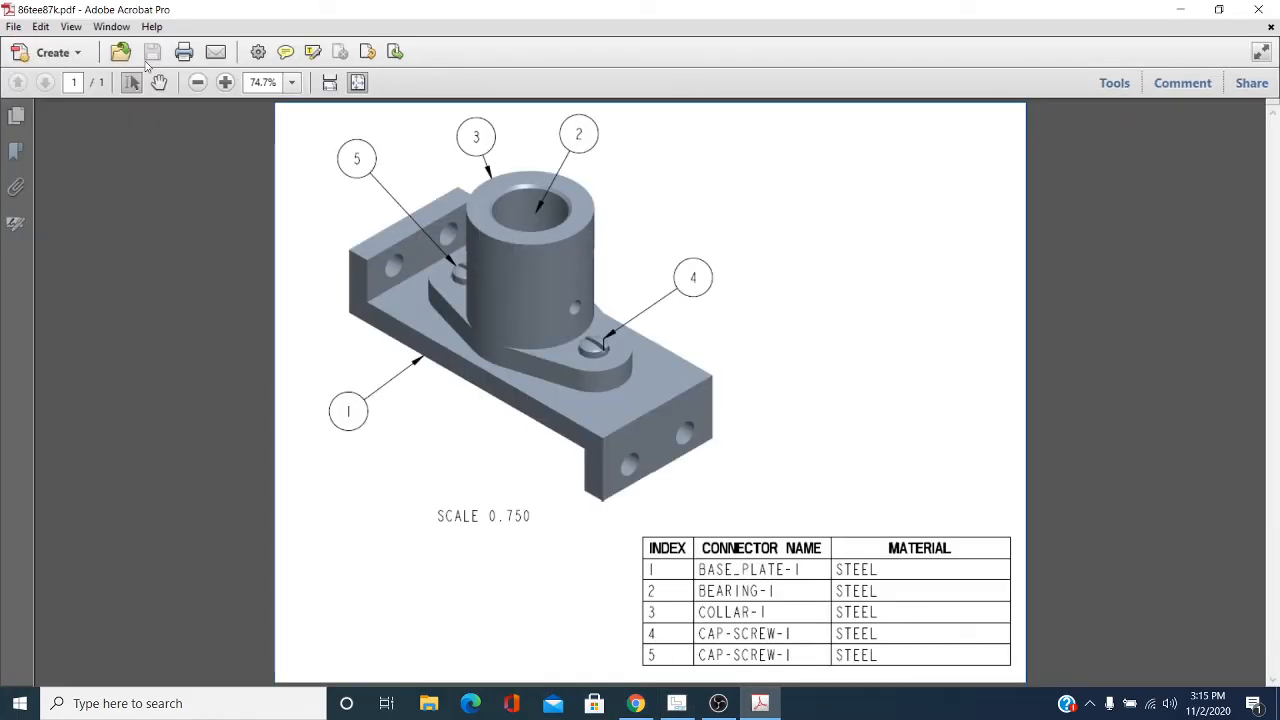
# Save the exported PDF in Acrobat to the Documents folder under the name ASSEMBLY_Z
pyautogui.click(14, 30)
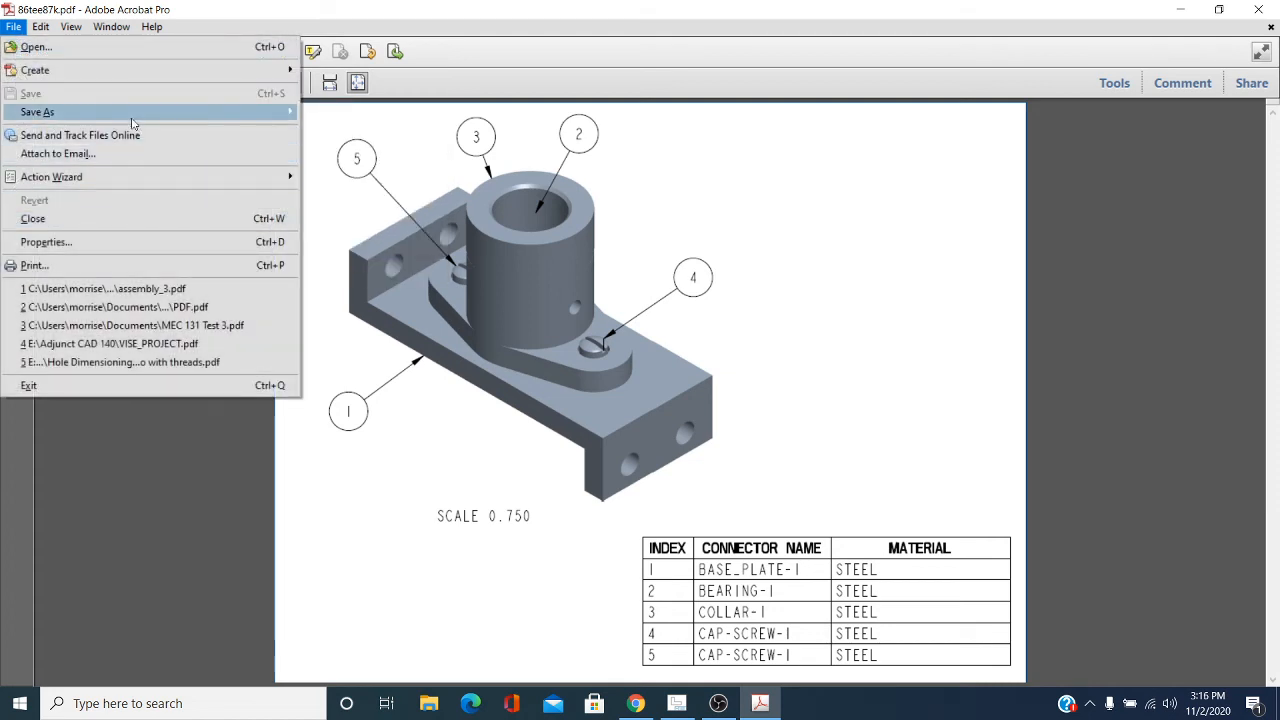
pyautogui.moveTo(133, 116)
pyautogui.click(324, 111)
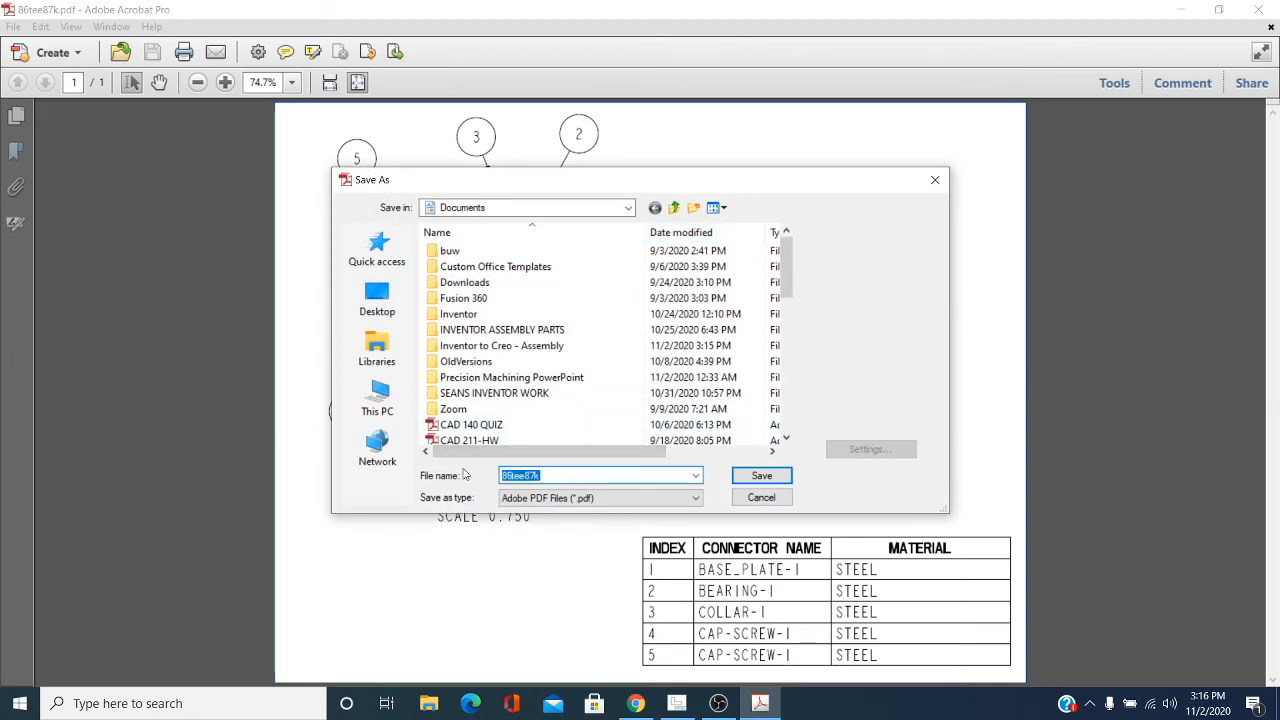
pyautogui.press('BackSpace')
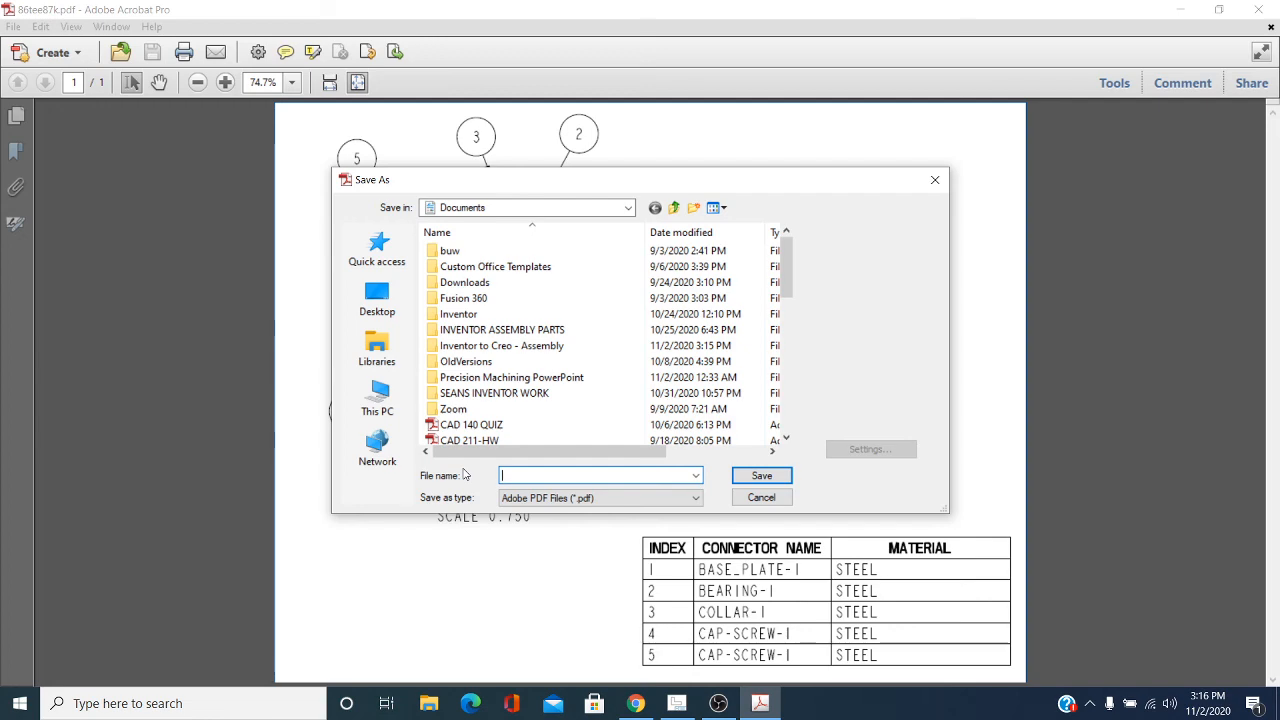
pyautogui.moveTo(636, 180)
pyautogui.mouseDown()
pyautogui.moveTo(333, 252)
pyautogui.moveTo(477, 177)
pyautogui.mouseUp()
pyautogui.write('AS')
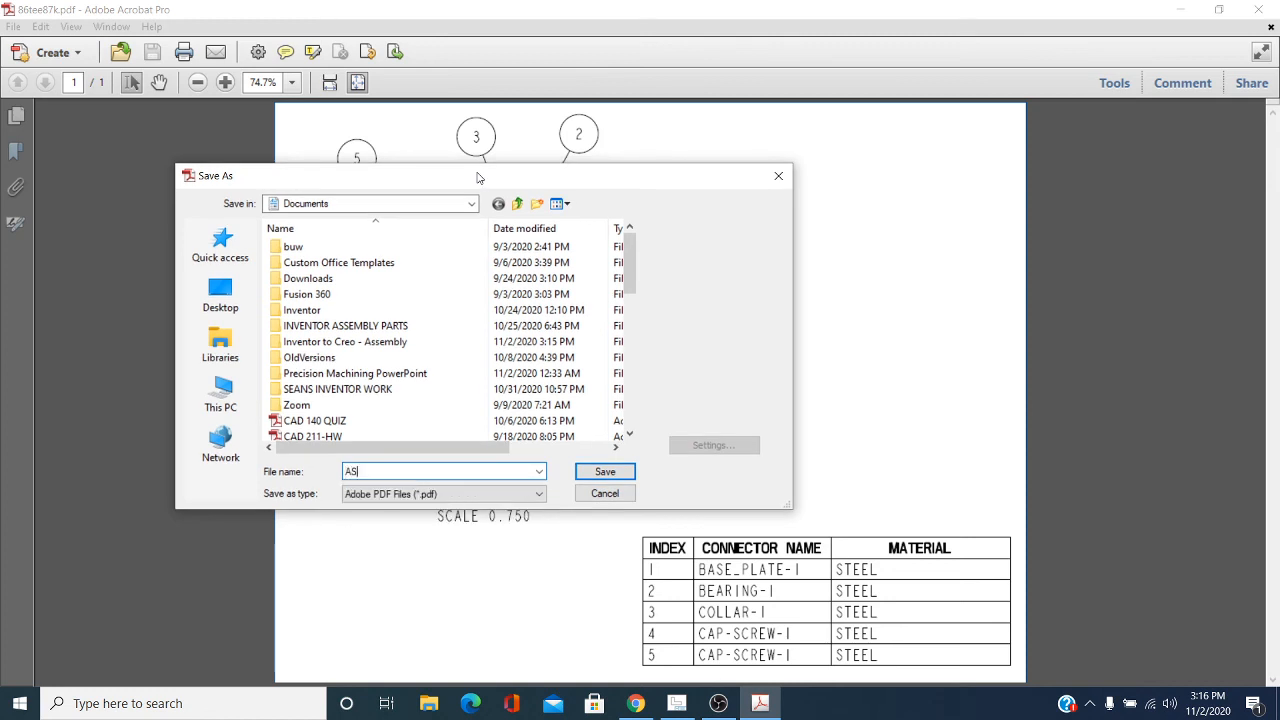
pyautogui.write('SEMBLY_Z')
pyautogui.click(607, 476)
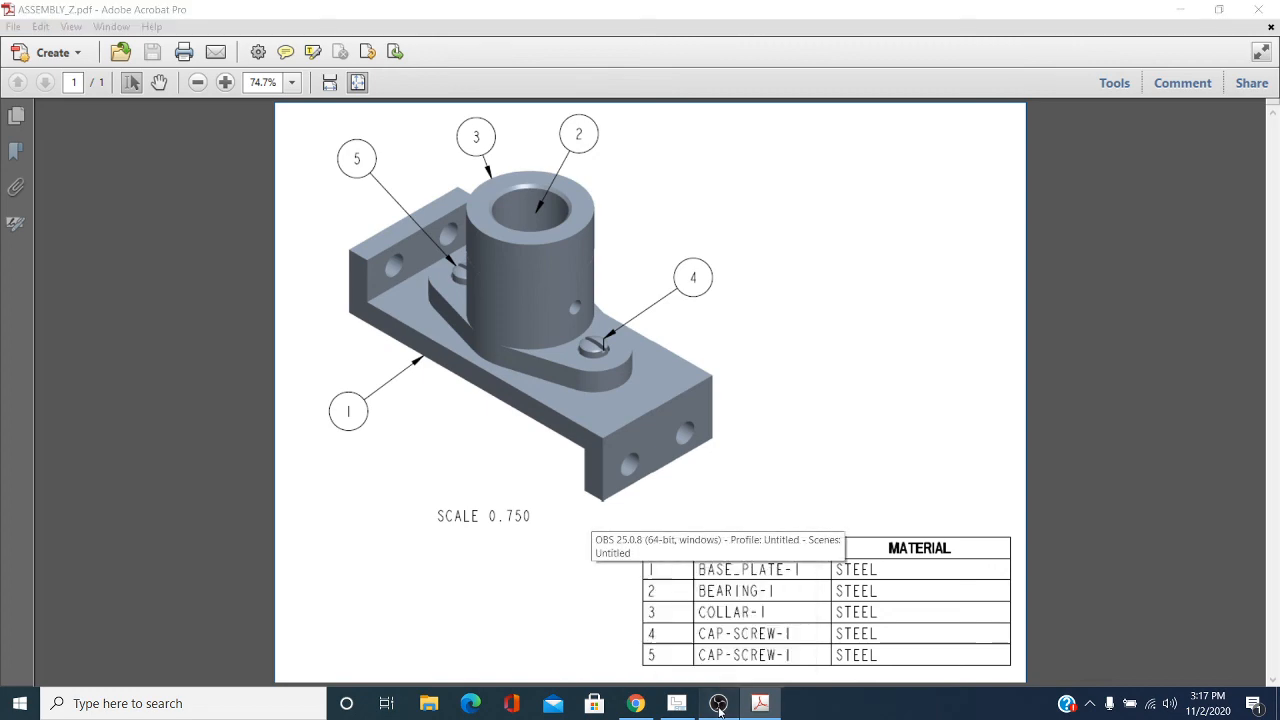
pyautogui.click(719, 704)
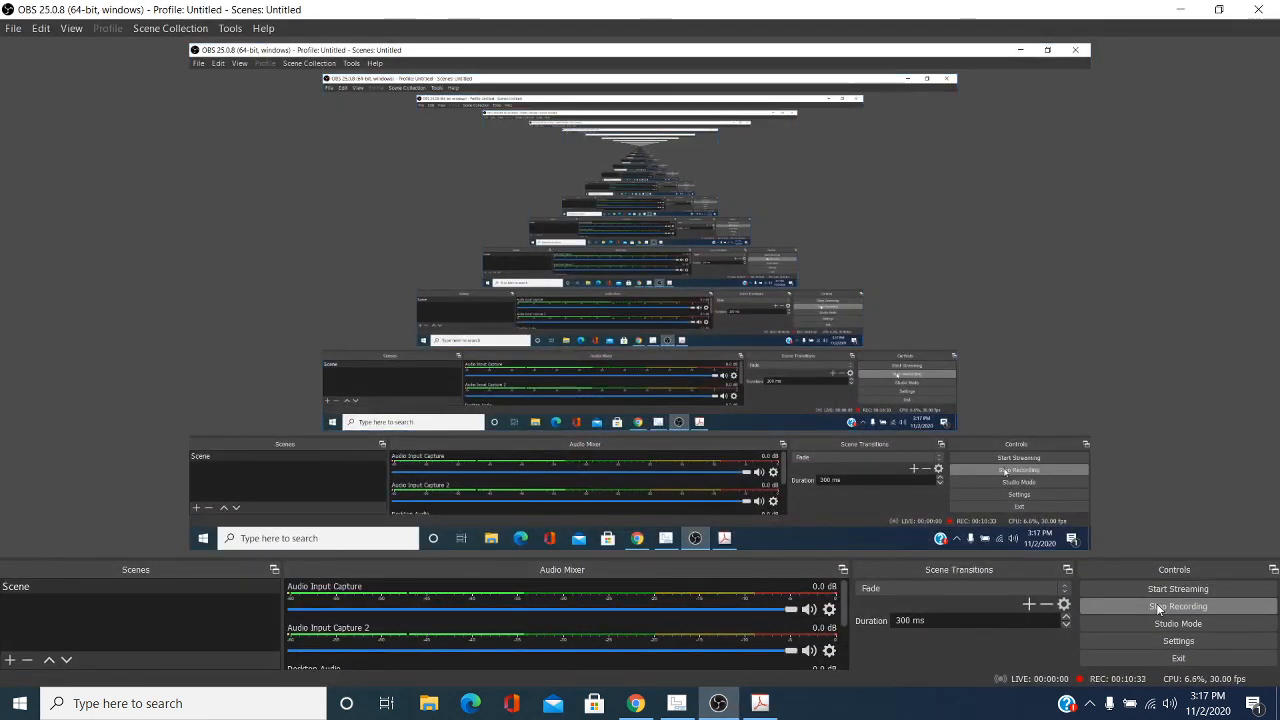